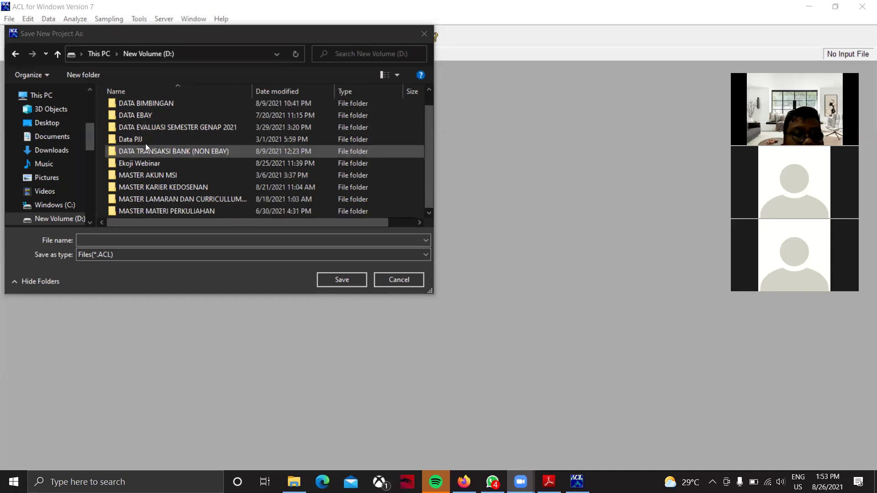
Browse to the folder MASTER MATERI PERKULIAHAN\ACL\praktisi\SESI 13 as the save location for the new project.
{"action": "double_click", "coordinate": [194, 205]}
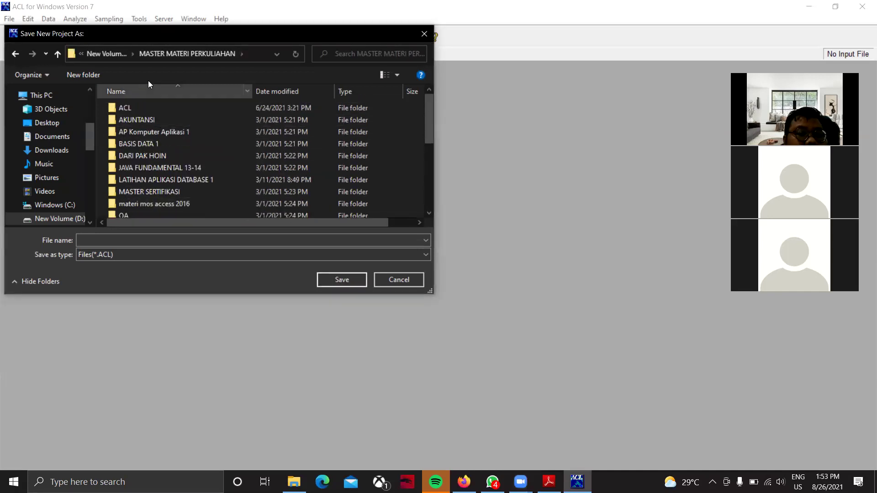
{"action": "double_click", "coordinate": [144, 109]}
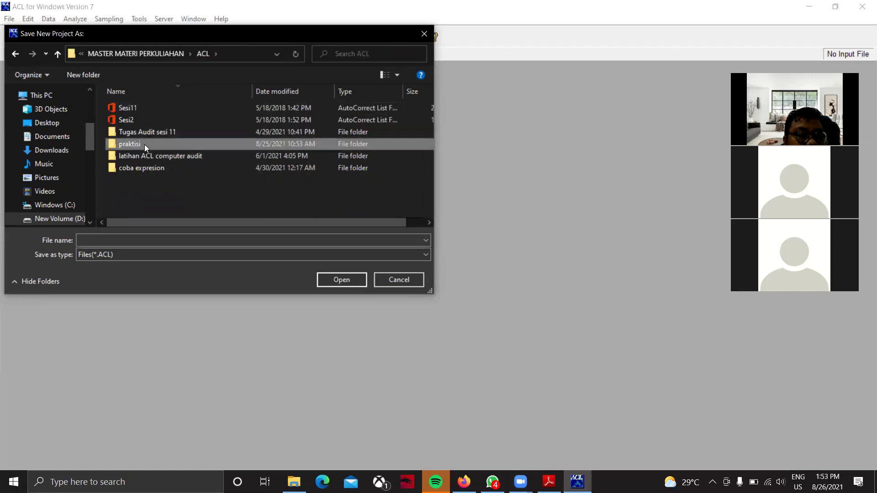
{"action": "double_click", "coordinate": [144, 144]}
{"action": "scroll", "coordinate": [146, 185], "scroll_direction": "down", "scroll_amount": 1}
{"action": "left_click", "coordinate": [146, 187]}
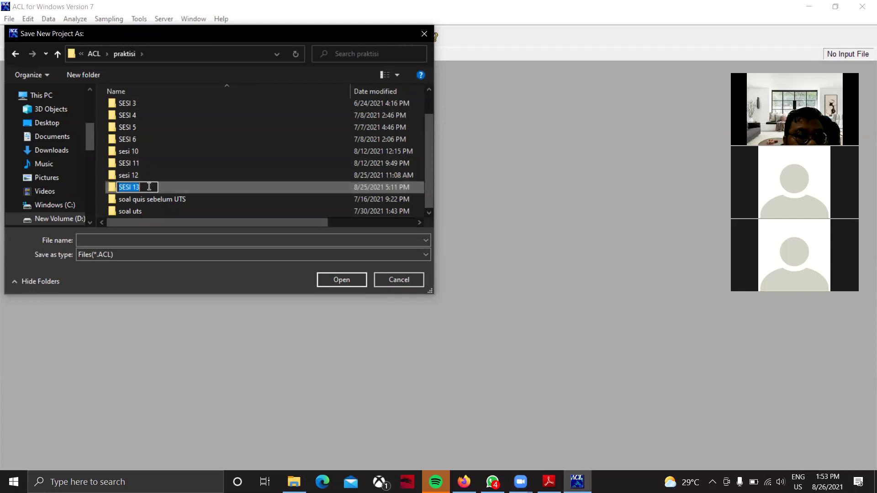
{"action": "double_click", "coordinate": [141, 187]}
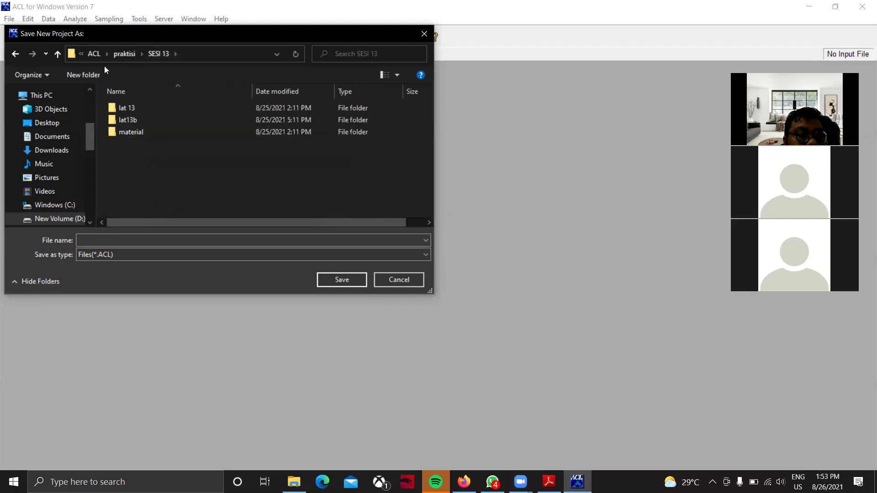
Create a folder named sesi13-npm-nama-kelas inside SESI 13 and open it.
{"action": "left_click", "coordinate": [92, 75]}
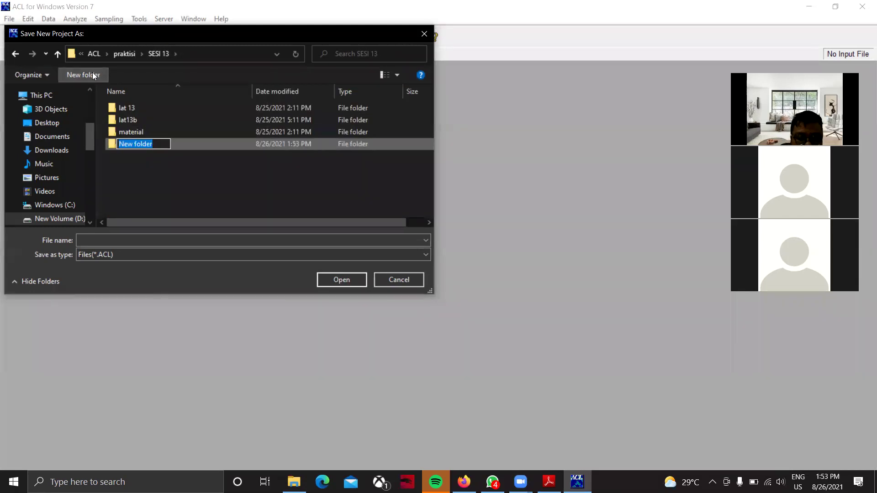
{"action": "type", "text": "sesi13-npm-nama-kelas"}
{"action": "key", "text": "Return"}
{"action": "key", "text": "Return"}
Save the new project as NPM-NAMA-KELAS in the sesi13-npm-nama-kelas folder.
{"action": "left_click", "coordinate": [118, 241]}
{"action": "type", "text": "NPM-MA"}
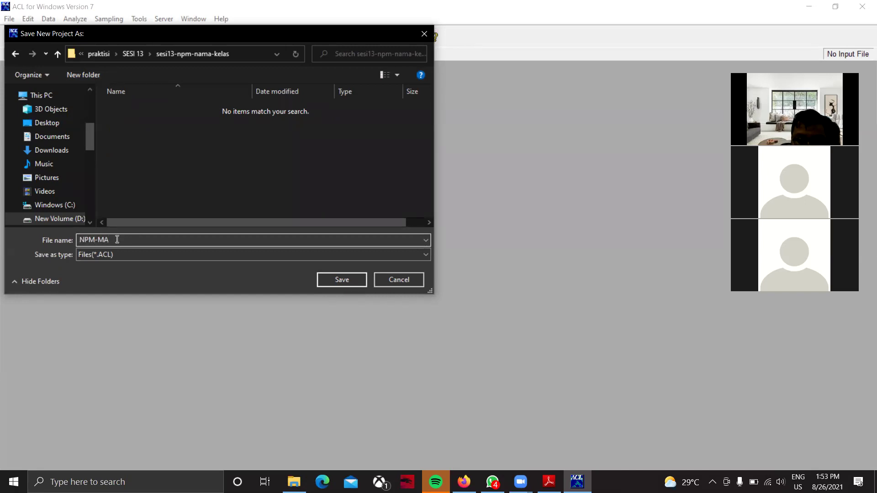
{"action": "key", "text": "BackSpace"}
{"action": "key", "text": "BackSpace"}
{"action": "type", "text": "NAMA-KELAS"}
{"action": "key", "text": "Return"}
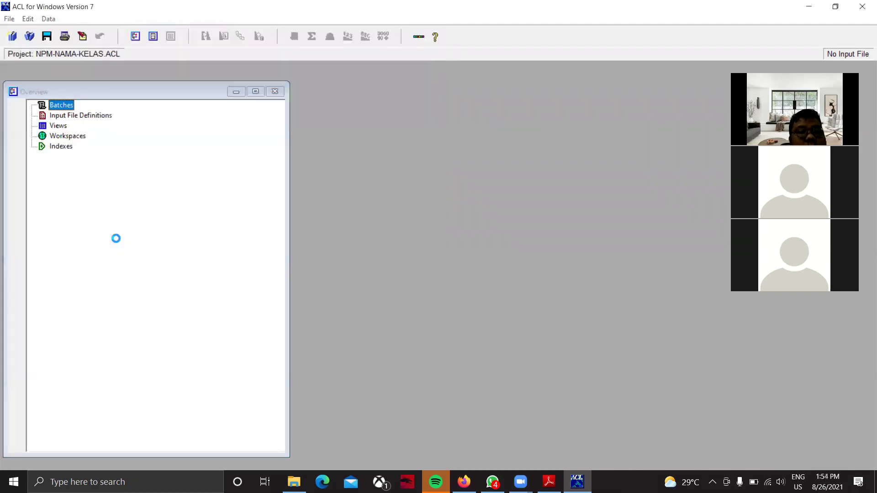
Choose Disk as the data source and select ar.dbf from the material folder of SESI 13.
{"action": "left_click", "coordinate": [461, 209]}
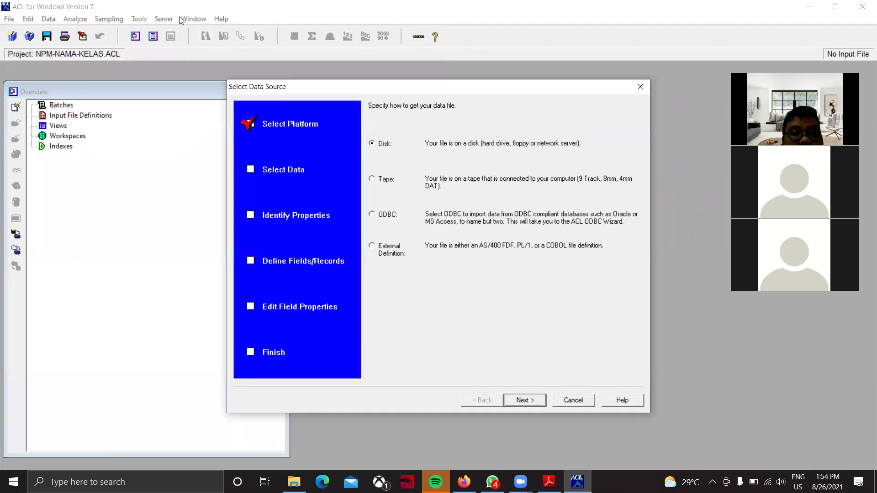
{"action": "left_click", "coordinate": [532, 401]}
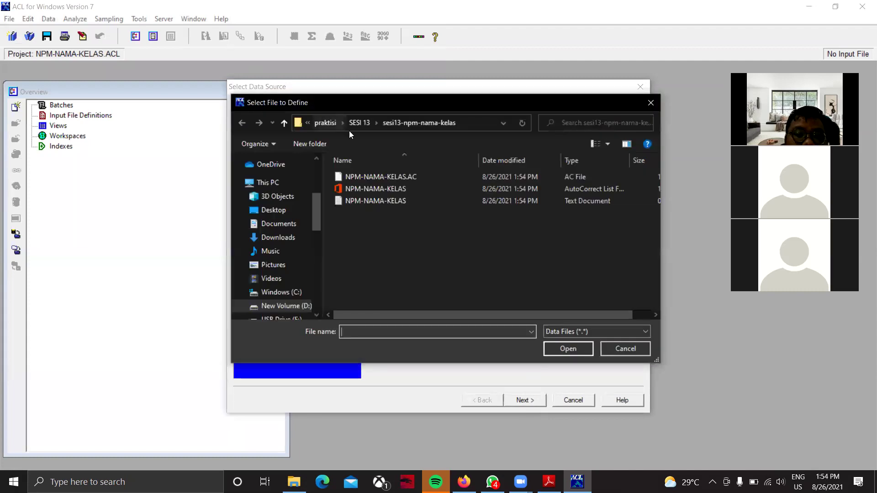
{"action": "left_click", "coordinate": [368, 127]}
{"action": "double_click", "coordinate": [360, 202]}
{"action": "left_click", "coordinate": [358, 179]}
{"action": "double_click", "coordinate": [358, 179]}
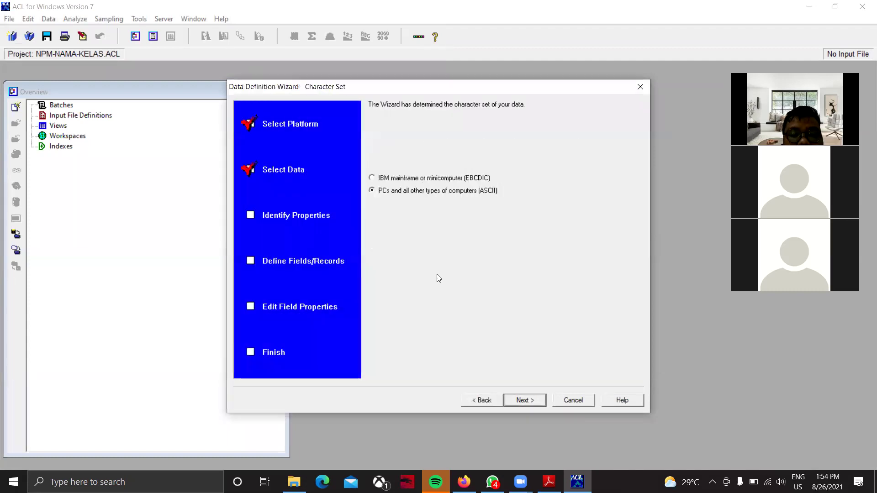
Accept the ASCII character set and finish the data definition, saving the input file as ar.
{"action": "left_click", "coordinate": [521, 396]}
{"action": "left_click", "coordinate": [532, 401]}
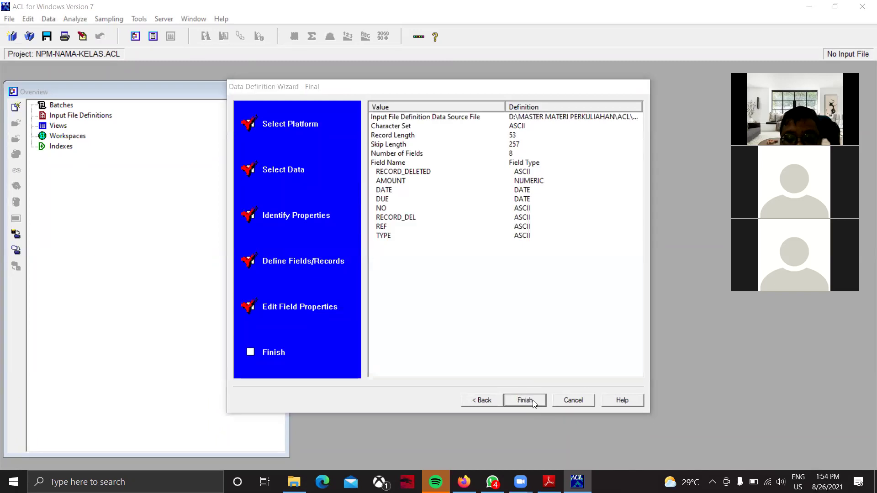
{"action": "left_click", "coordinate": [484, 229]}
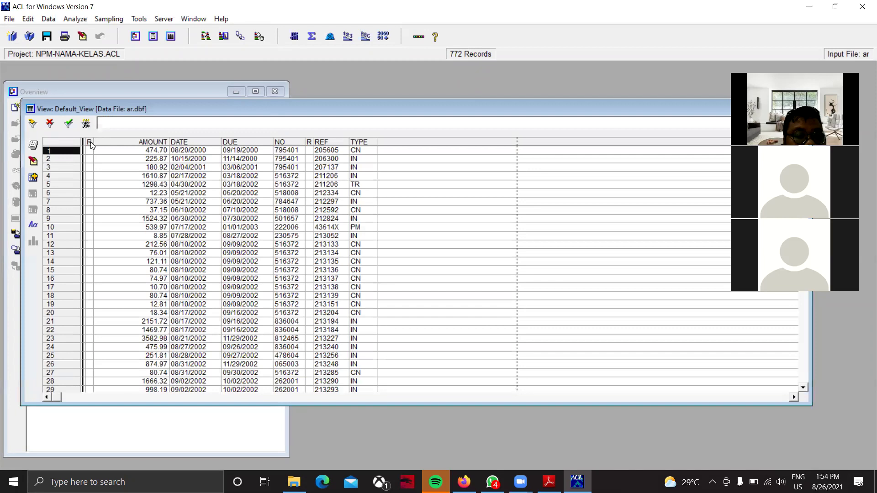
Remove the RECORD_DELETED and RECORD_DEL columns, both headed R, from the default view.
{"action": "right_click", "coordinate": [90, 143]}
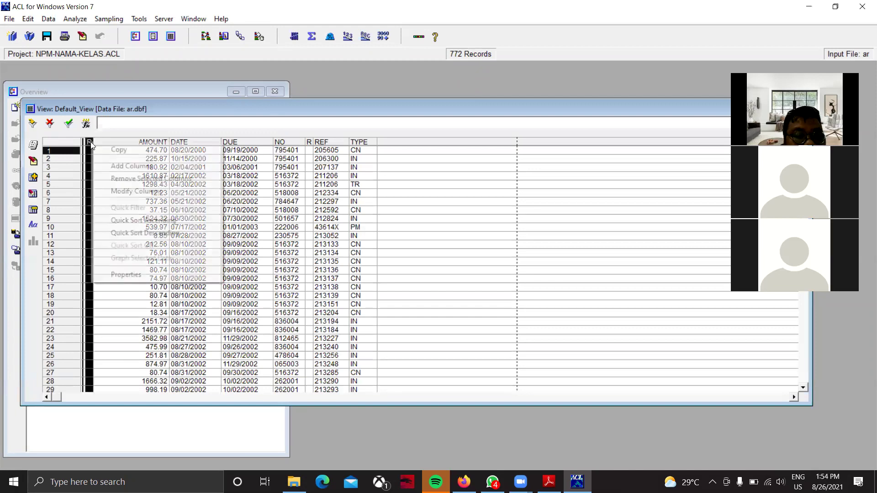
{"action": "left_click", "coordinate": [139, 179]}
{"action": "left_click", "coordinate": [514, 221]}
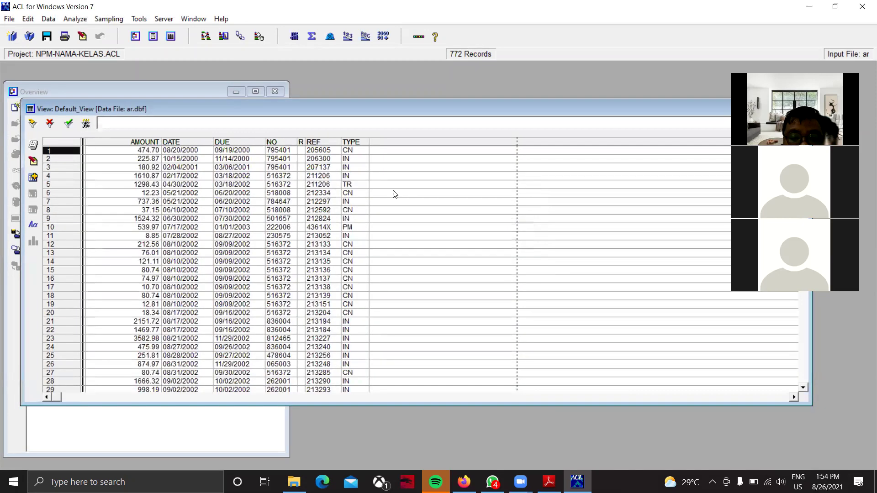
{"action": "left_click", "coordinate": [301, 142]}
{"action": "right_click", "coordinate": [310, 157]}
{"action": "left_click", "coordinate": [392, 178]}
{"action": "left_click", "coordinate": [498, 219]}
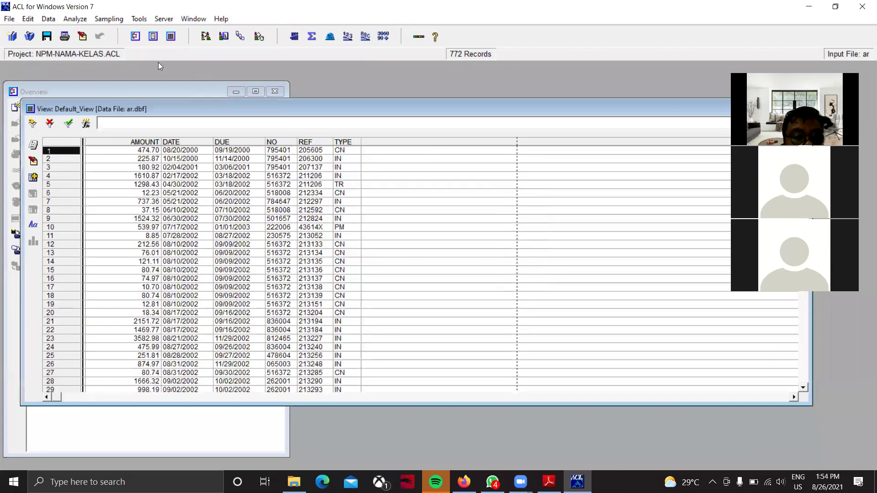
Open the input file definition of ar and delete its RECORD_DEL field.
{"action": "left_click", "coordinate": [48, 19]}
{"action": "mouse_move", "coordinate": [30, 21]}
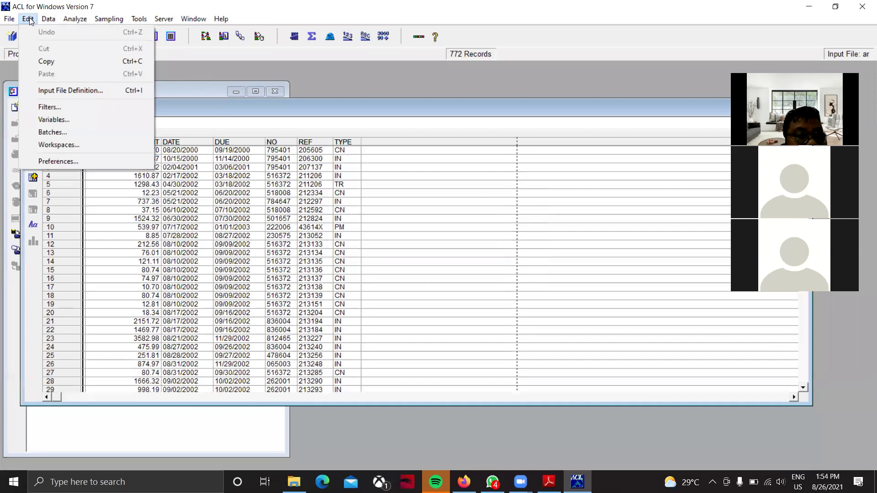
{"action": "left_click", "coordinate": [60, 92]}
{"action": "left_click", "coordinate": [82, 192]}
{"action": "left_click", "coordinate": [17, 134]}
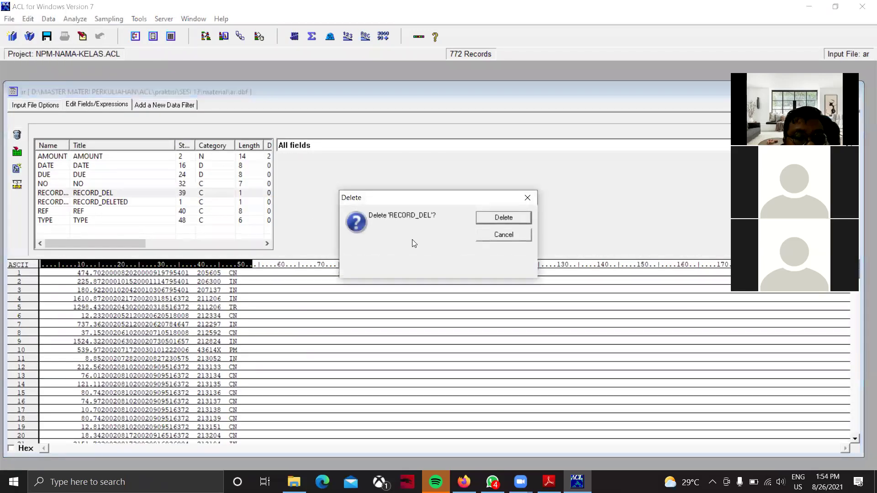
{"action": "left_click", "coordinate": [502, 217]}
Delete the RECORD_DELETED field and close the input file definition.
{"action": "left_click", "coordinate": [119, 192]}
{"action": "left_click", "coordinate": [17, 134]}
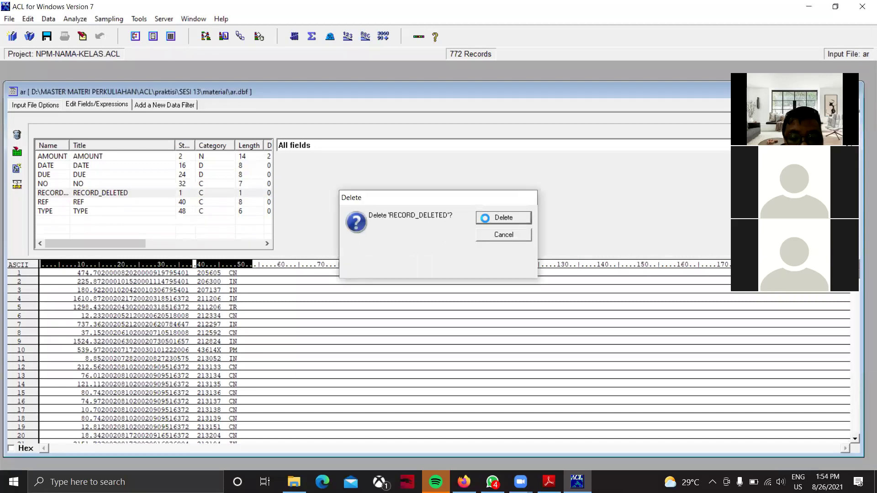
{"action": "left_click", "coordinate": [483, 218]}
{"action": "left_click_drag", "start_coordinate": [575, 95], "coordinate": [431, 136]}
{"action": "left_click", "coordinate": [702, 132]}
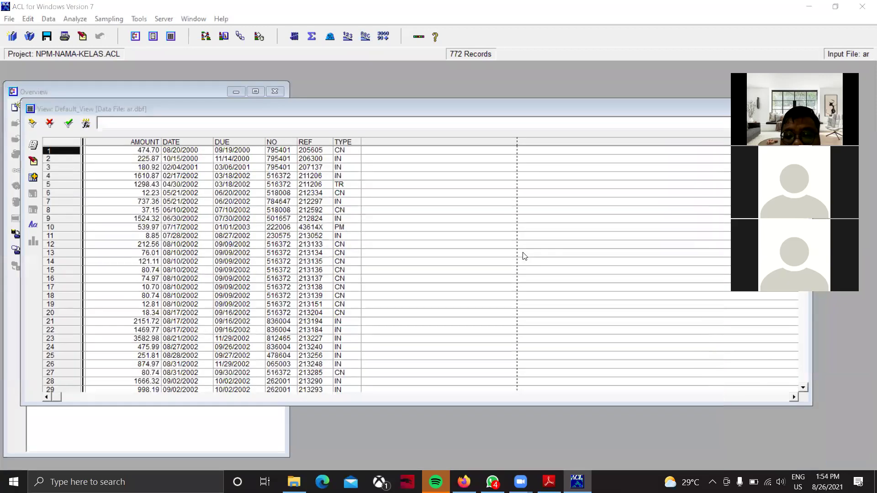
{"action": "left_click", "coordinate": [507, 224]}
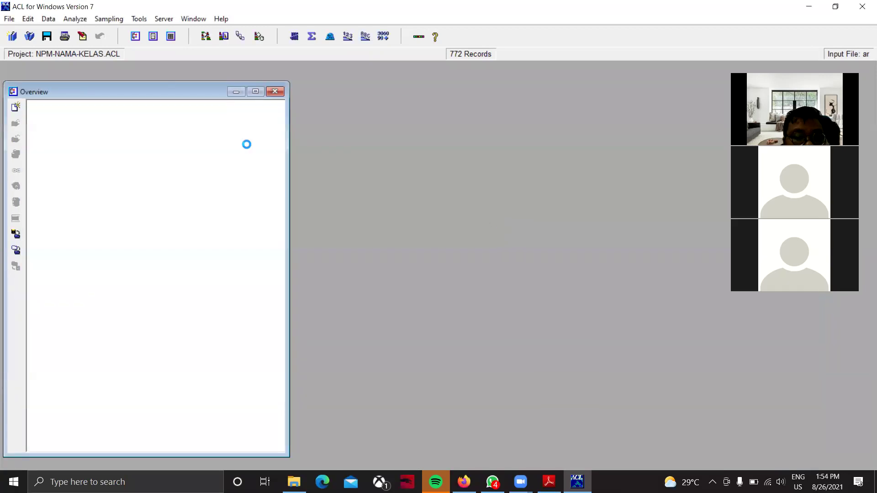
Reorder the view's columns to NO, DATE, DUE, REF, TYPE, AMOUNT and move the view window off the Overview list.
{"action": "left_click_drag", "start_coordinate": [272, 142], "coordinate": [99, 137]}
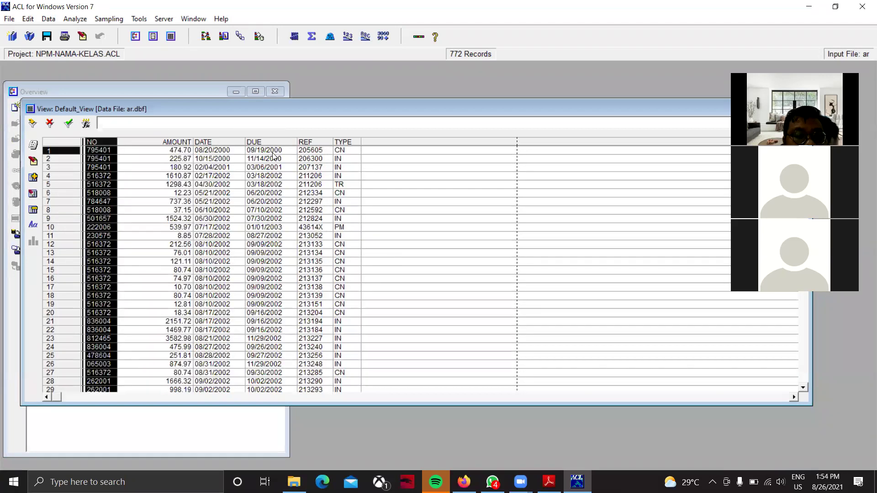
{"action": "left_click_drag", "start_coordinate": [223, 145], "coordinate": [137, 145]}
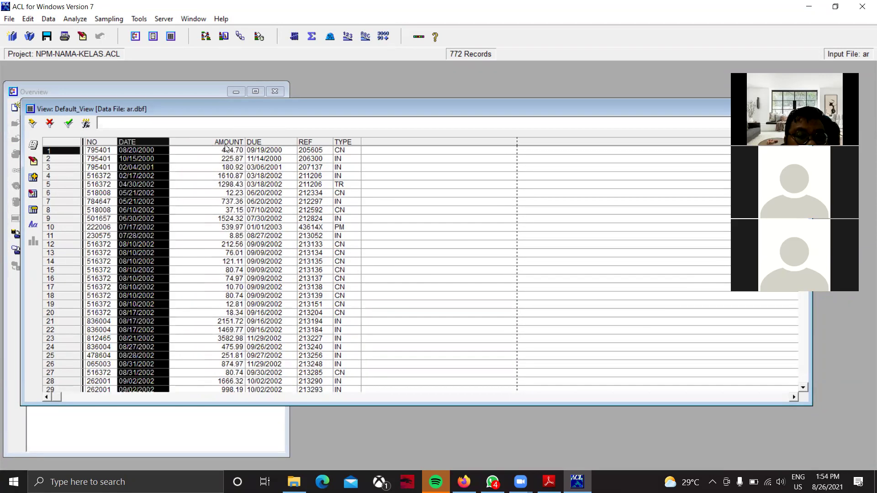
{"action": "left_click_drag", "start_coordinate": [270, 145], "coordinate": [190, 151]}
{"action": "left_click_drag", "start_coordinate": [317, 145], "coordinate": [227, 147]}
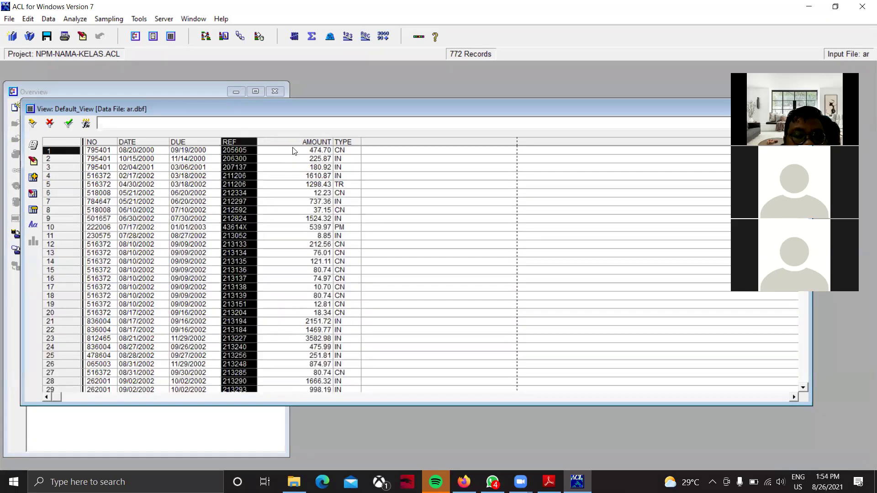
{"action": "left_click_drag", "start_coordinate": [347, 145], "coordinate": [260, 142]}
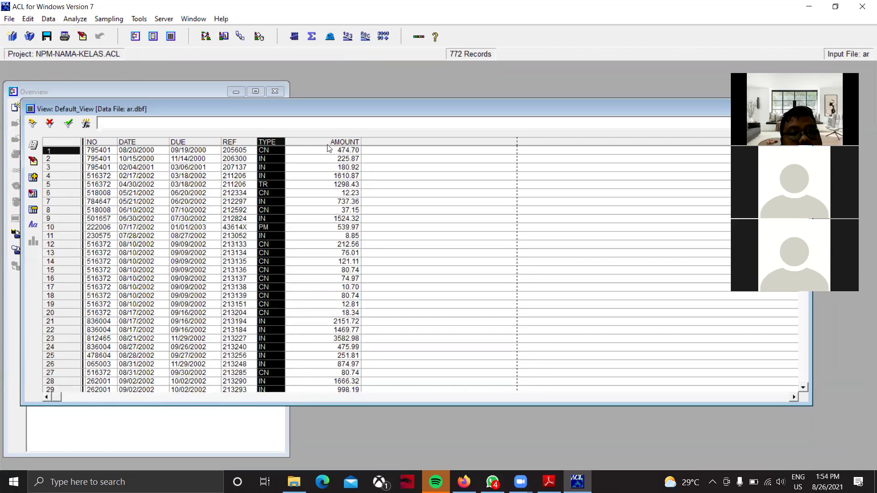
{"action": "left_click", "coordinate": [295, 144]}
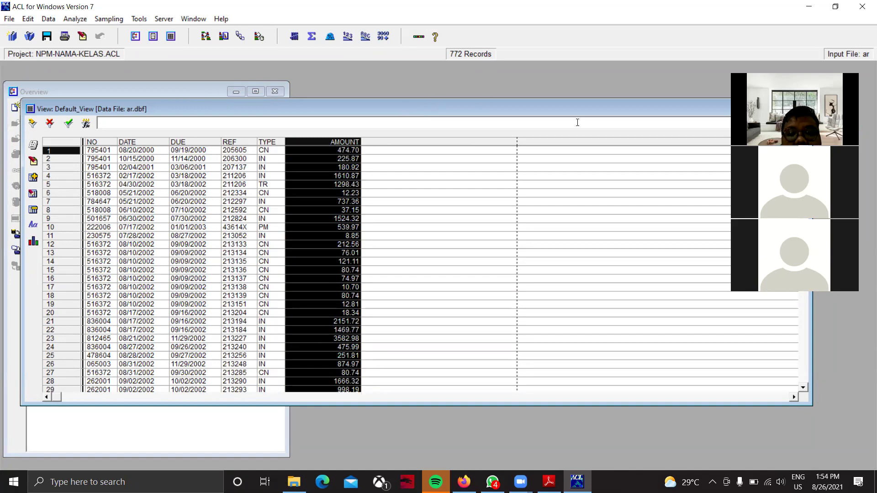
{"action": "left_click_drag", "start_coordinate": [780, 109], "coordinate": [697, 173]}
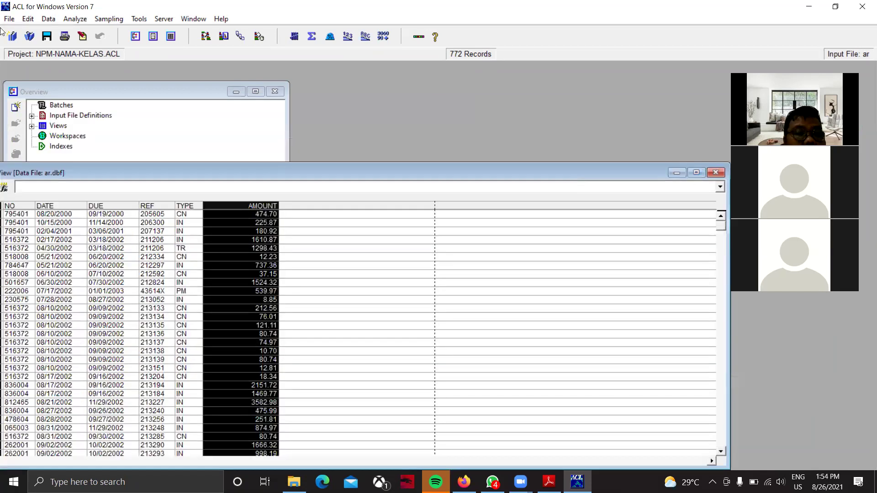
{"action": "left_click", "coordinate": [75, 19]}
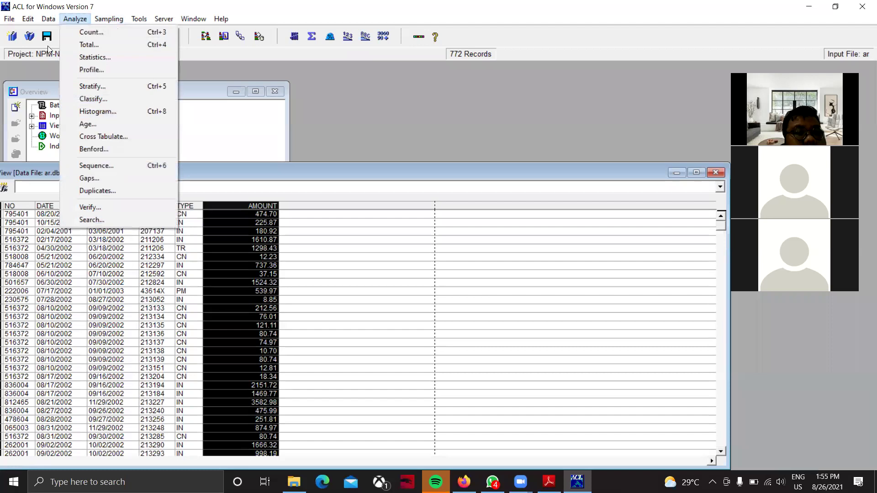
{"action": "left_click", "coordinate": [121, 19]}
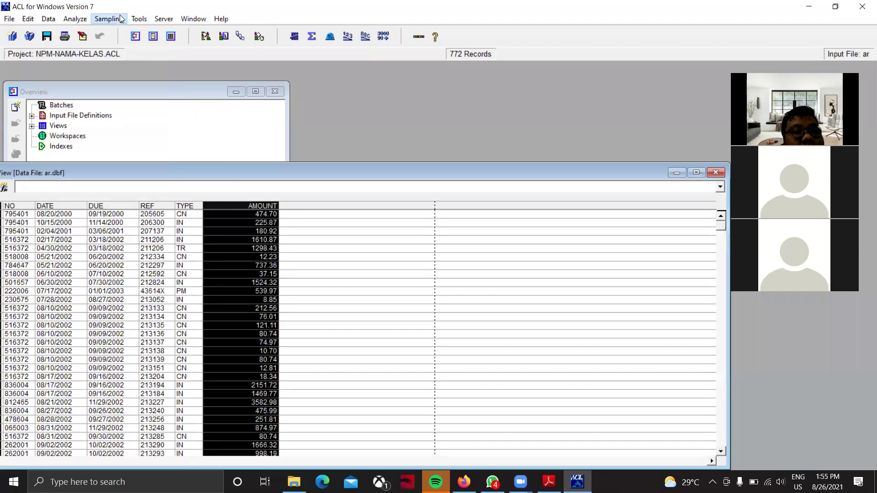
{"action": "left_click", "coordinate": [121, 18]}
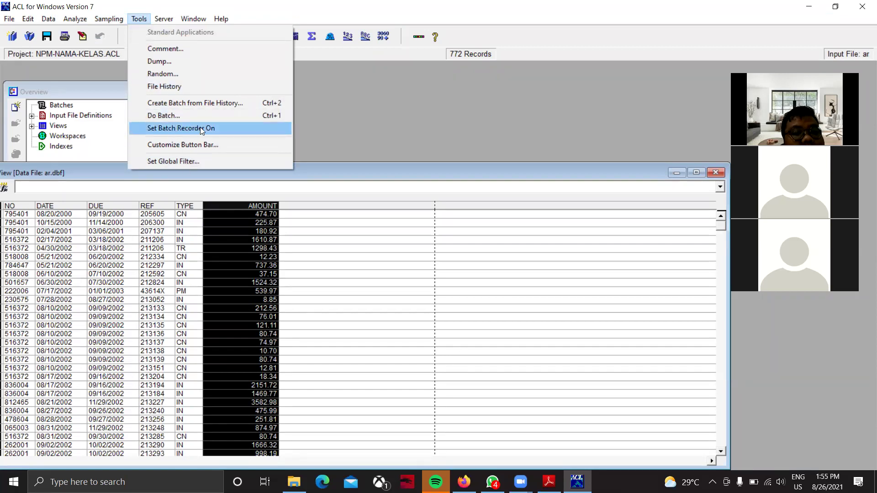
{"action": "left_click", "coordinate": [54, 106]}
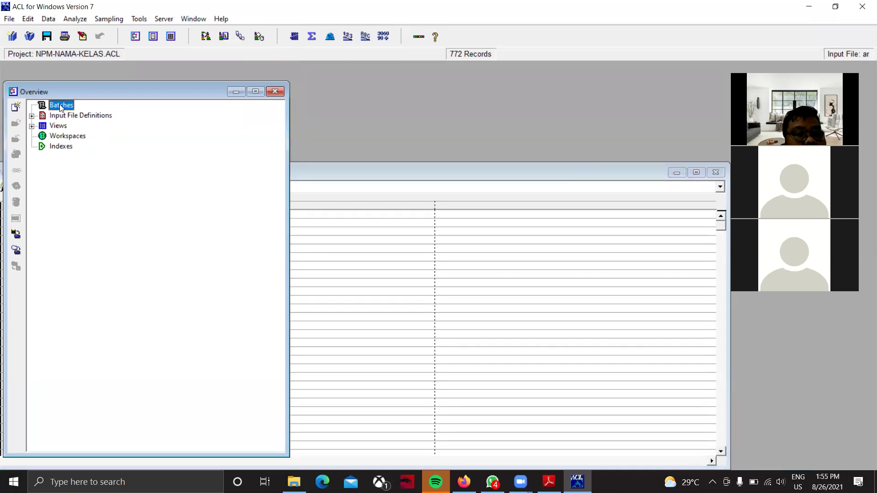
{"action": "left_click", "coordinate": [138, 19]}
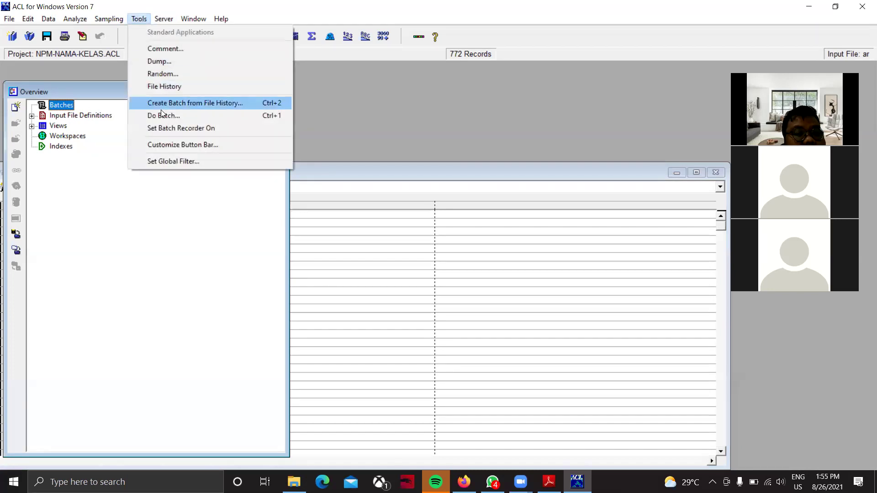
{"action": "left_click", "coordinate": [410, 172]}
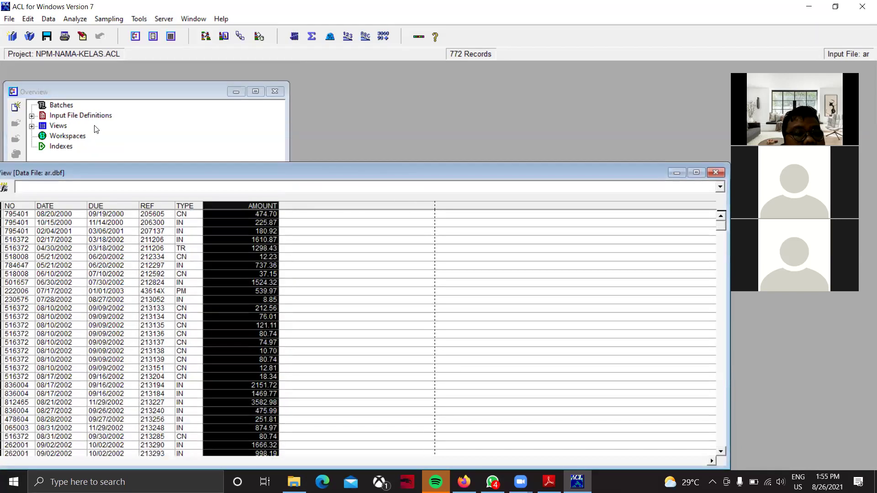
Create a new, empty batch under Batches in the project Overview.
{"action": "left_click", "coordinate": [59, 106]}
{"action": "right_click", "coordinate": [58, 106]}
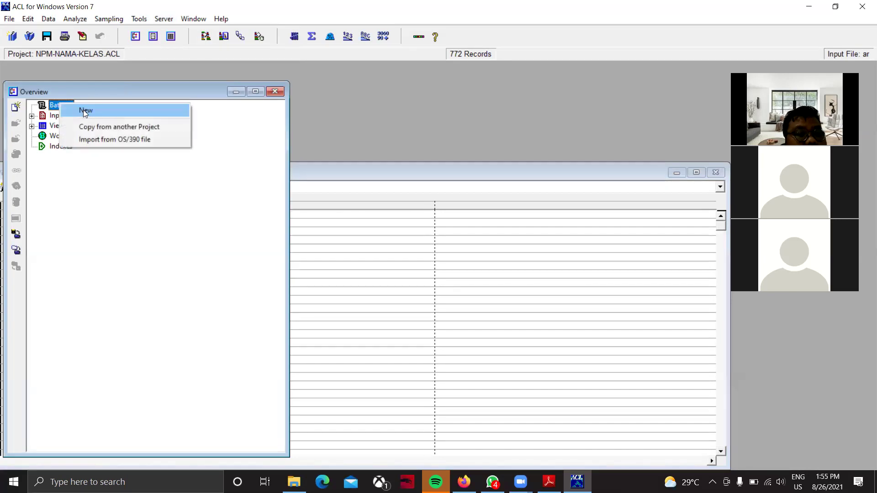
{"action": "left_click", "coordinate": [85, 111]}
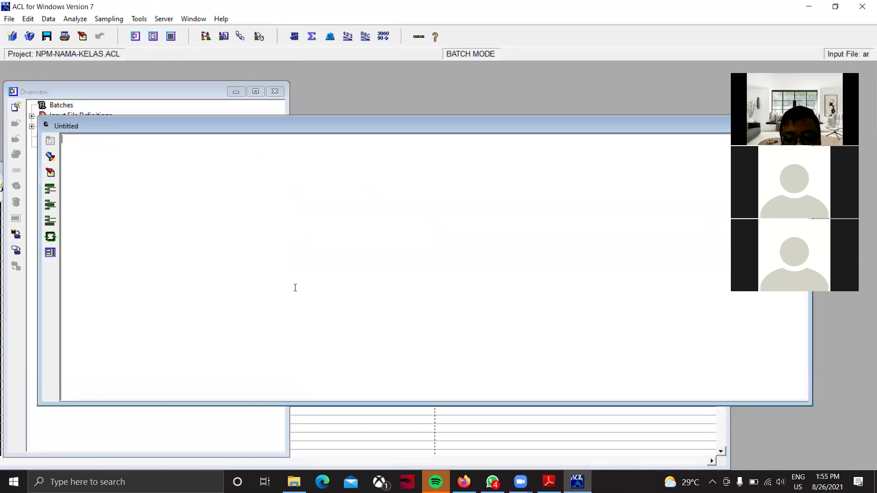
Switch to Adobe Reader and read the SESI 12 material on creating a batch from the Overview window.
{"action": "left_click", "coordinate": [549, 482]}
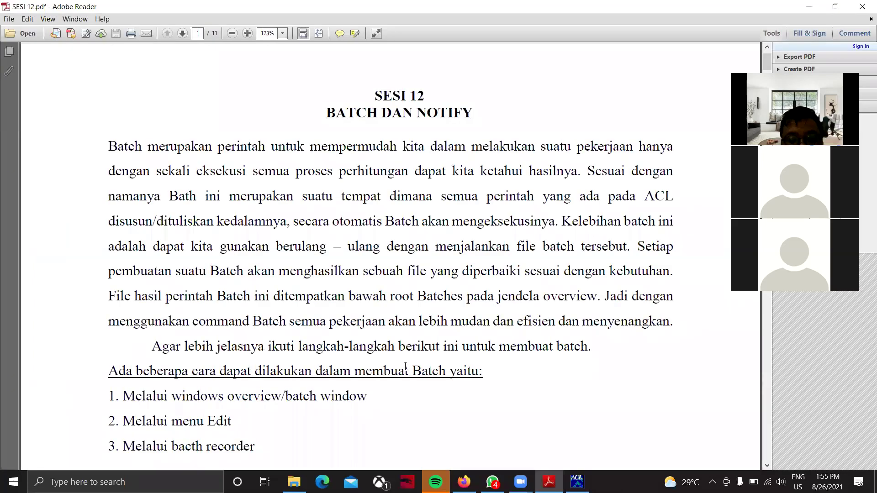
{"action": "scroll", "coordinate": [404, 368], "scroll_direction": "down", "scroll_amount": 4}
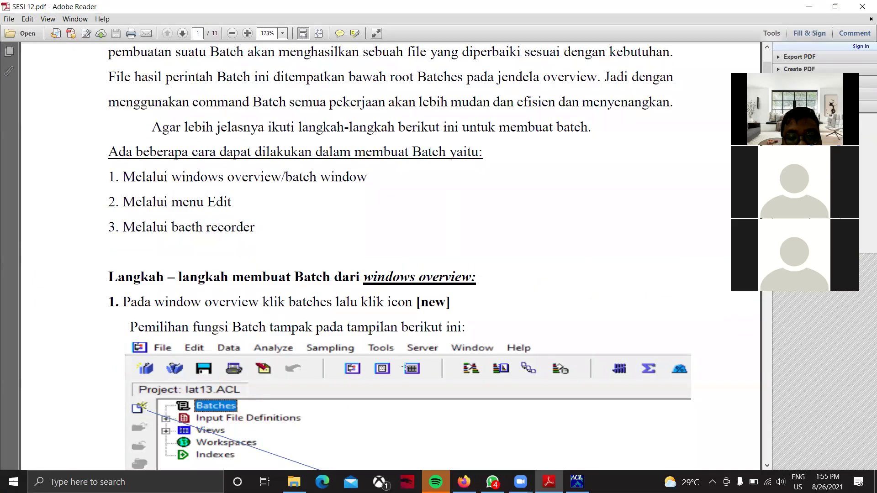
{"action": "scroll", "coordinate": [404, 368], "scroll_direction": "down", "scroll_amount": 5}
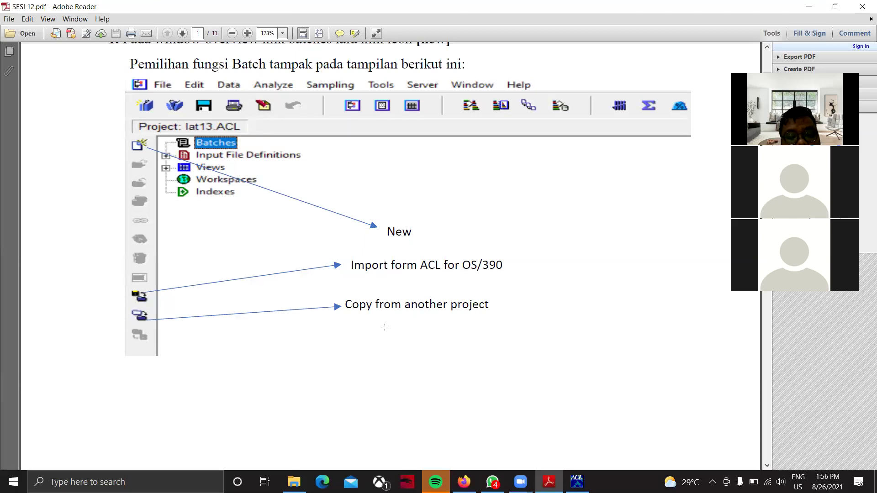
Return to ACL, browse SESI 13's lat 13 folder as a source for copying from another project, and cancel back to the empty batch.
{"action": "left_click", "coordinate": [577, 482]}
{"action": "left_click", "coordinate": [16, 250]}
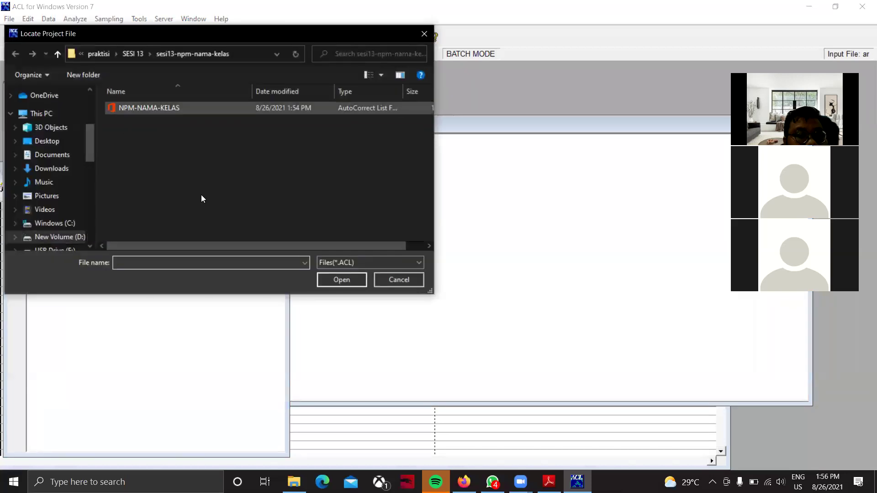
{"action": "left_click", "coordinate": [123, 53]}
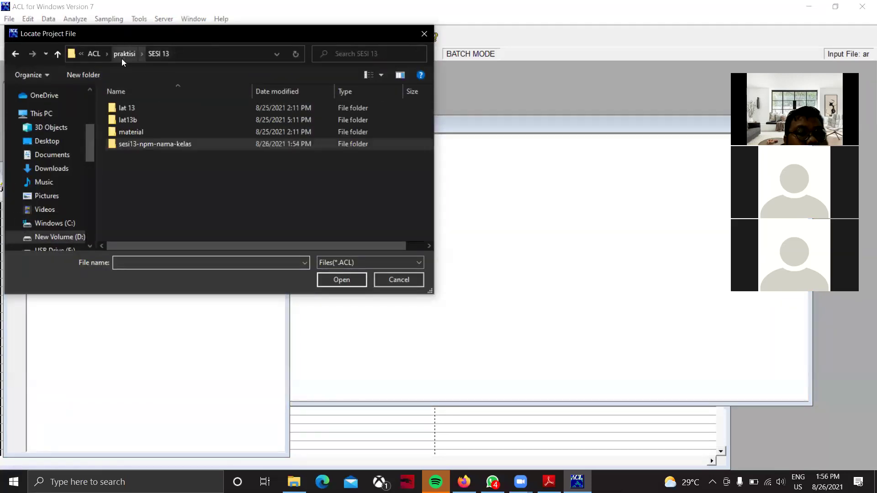
{"action": "double_click", "coordinate": [125, 108]}
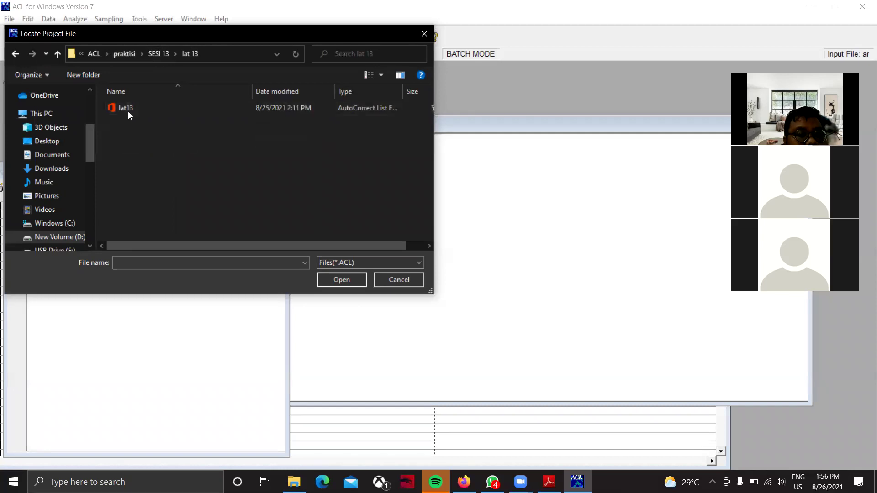
{"action": "left_click", "coordinate": [415, 281]}
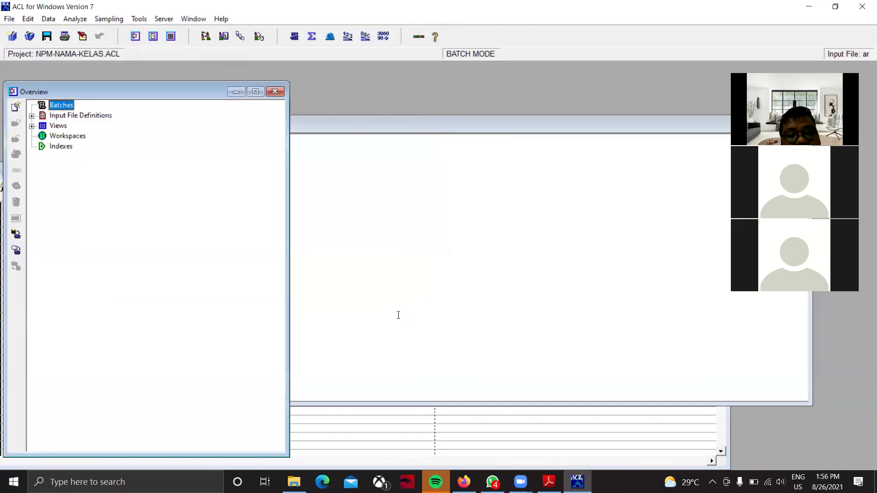
{"action": "left_click", "coordinate": [437, 215]}
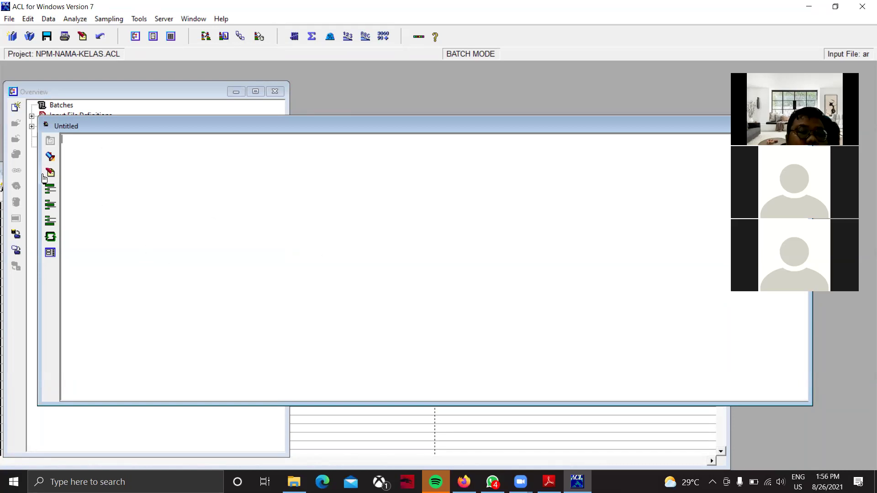
View the batch editor's Replace dialog and the empty batch's notes window, closing both without entering anything.
{"action": "left_click", "coordinate": [50, 156]}
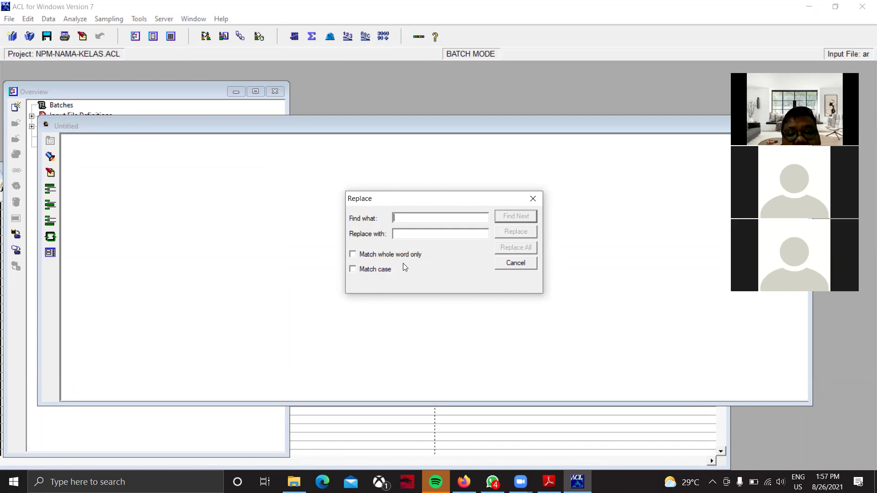
{"action": "left_click", "coordinate": [533, 198]}
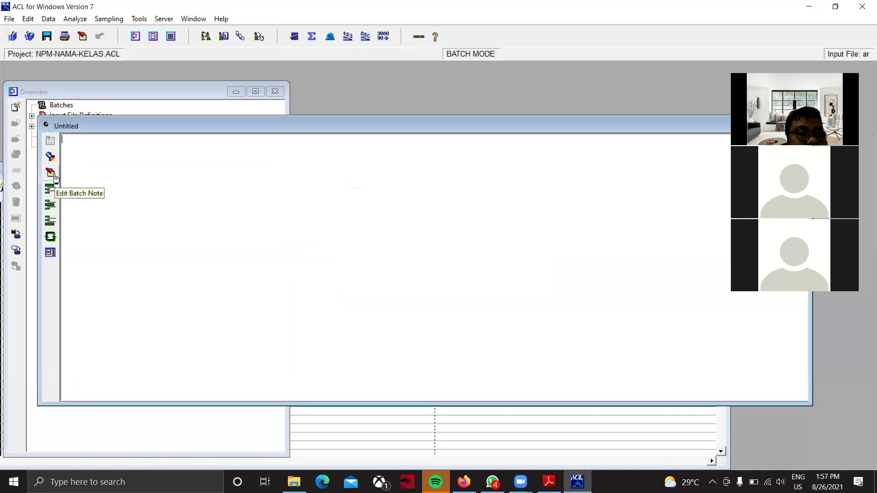
{"action": "left_click", "coordinate": [50, 173]}
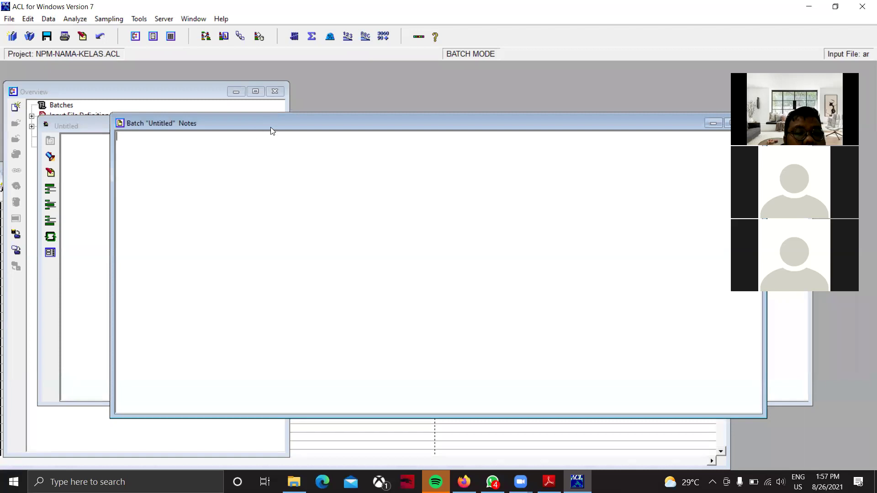
{"action": "left_click_drag", "start_coordinate": [270, 127], "coordinate": [202, 189]}
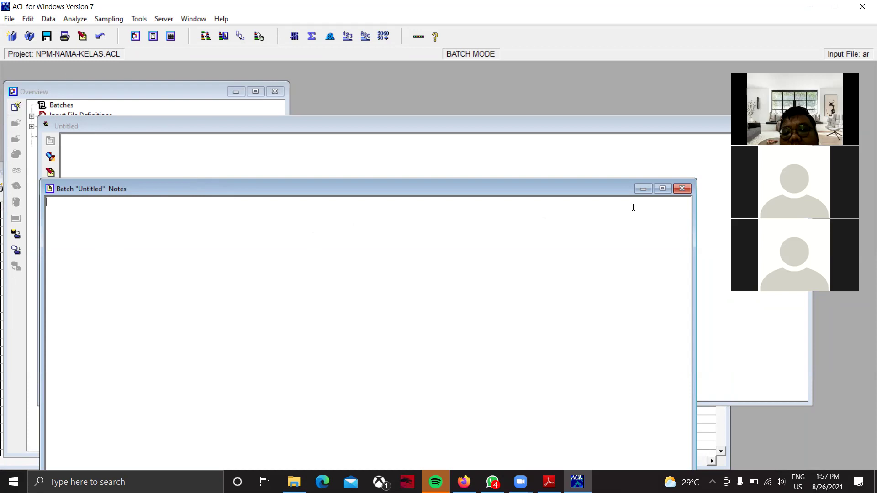
{"action": "left_click", "coordinate": [685, 188]}
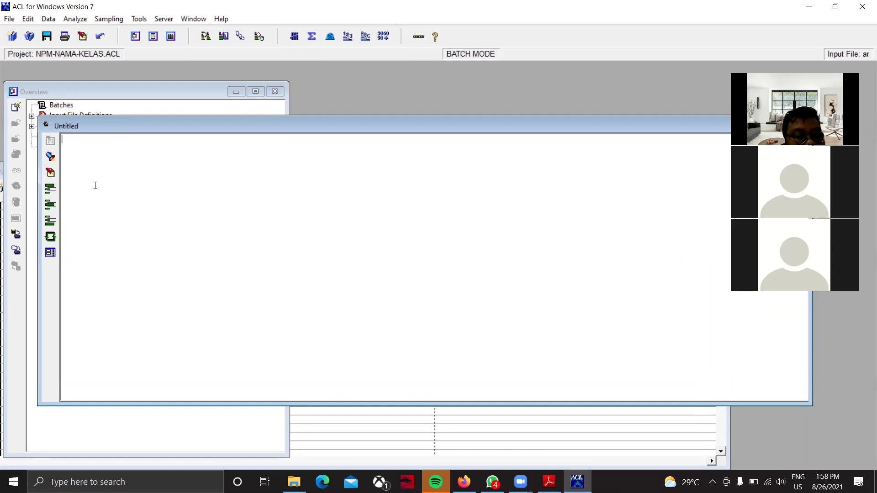
Examine the batch editor's Loop dialog and its While expression builder, and cancel both without entering a condition.
{"action": "left_click", "coordinate": [53, 243]}
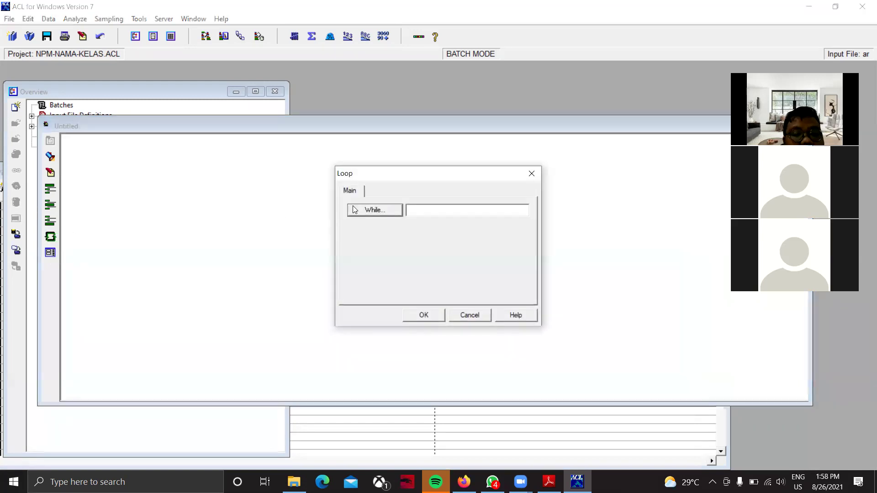
{"action": "left_click", "coordinate": [358, 207]}
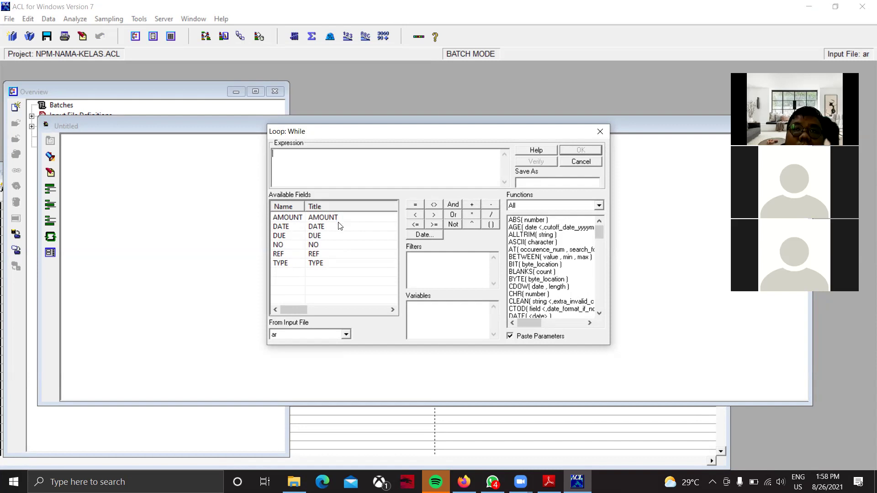
{"action": "left_click", "coordinate": [580, 162]}
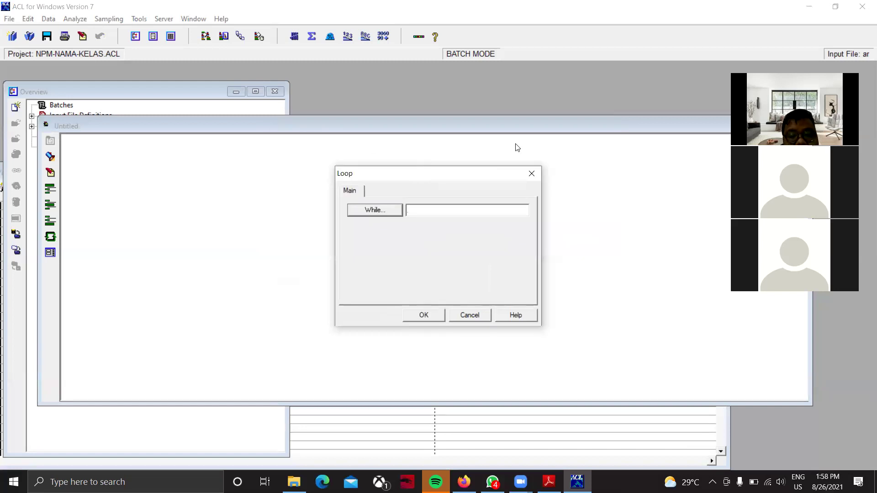
{"action": "left_click", "coordinate": [532, 173]}
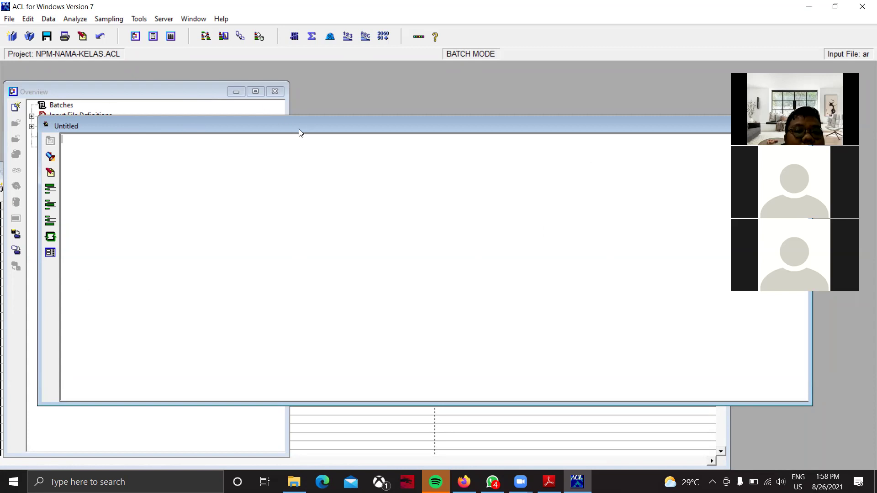
Move the empty untitled batch window away from the Overview list and close it.
{"action": "left_click_drag", "start_coordinate": [298, 129], "coordinate": [234, 155]}
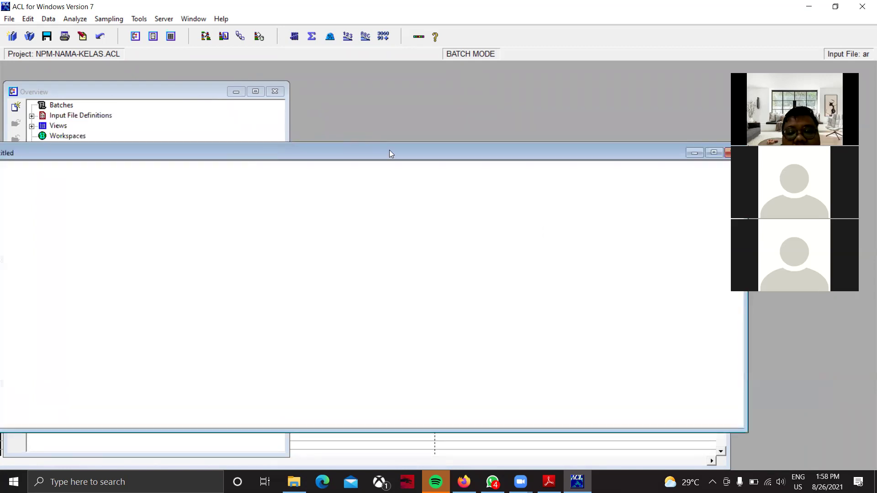
{"action": "left_click_drag", "start_coordinate": [389, 151], "coordinate": [438, 160]}
{"action": "left_click", "coordinate": [620, 163]}
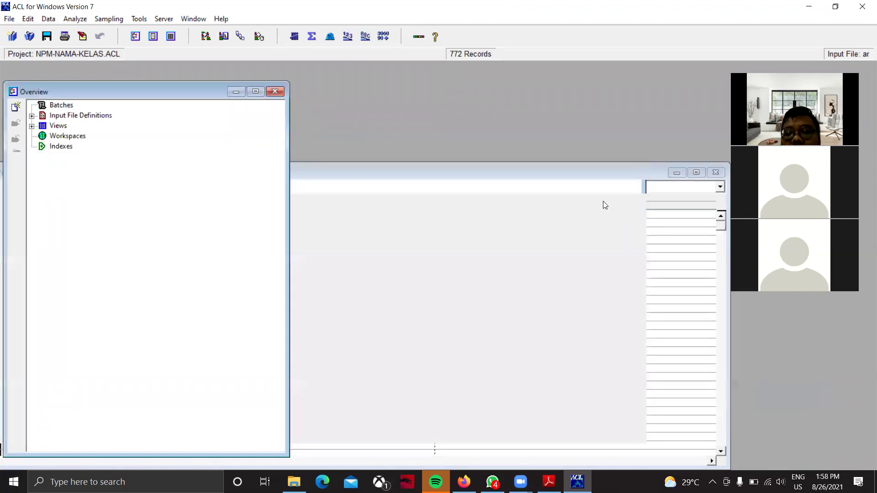
{"action": "left_click", "coordinate": [81, 20]}
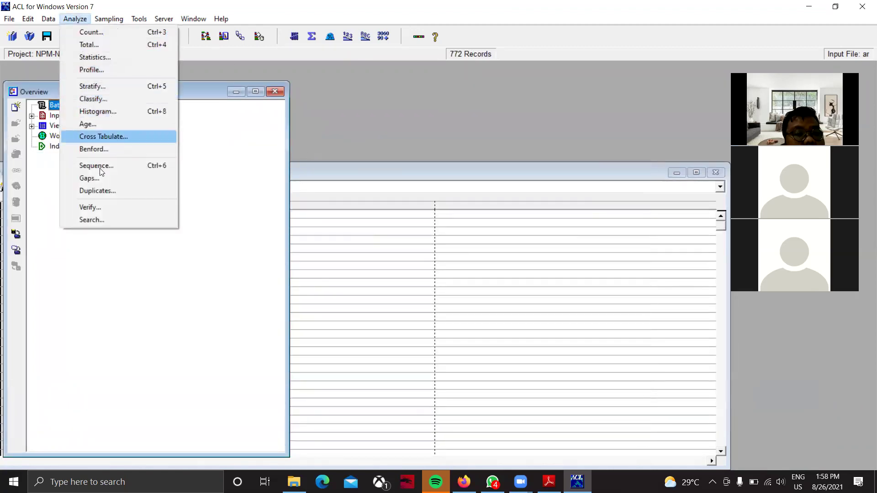
{"action": "left_click", "coordinate": [88, 21]}
{"action": "left_click", "coordinate": [88, 21]}
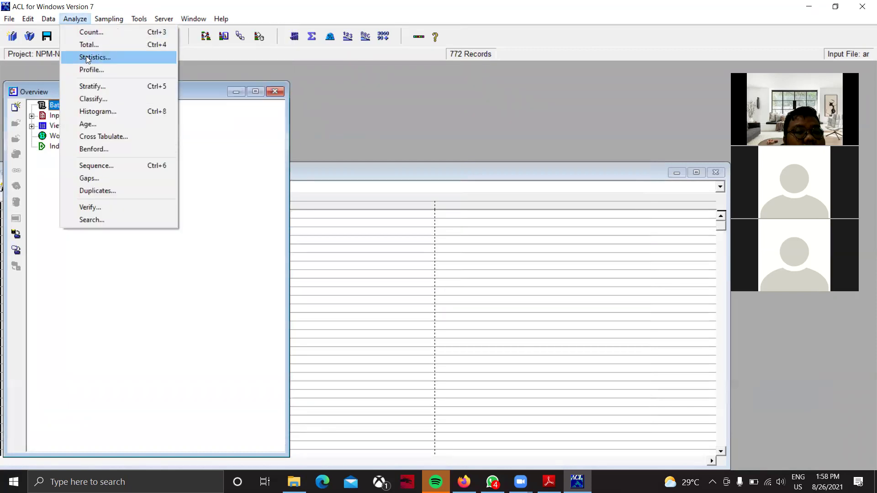
{"action": "left_click", "coordinate": [77, 19]}
{"action": "left_click", "coordinate": [73, 23]}
{"action": "left_click", "coordinate": [73, 23]}
{"action": "left_click", "coordinate": [48, 21]}
{"action": "left_click", "coordinate": [87, 24]}
Display the Command Log and expand the Input File Definitions and Views branches in the project Overview.
{"action": "left_click", "coordinate": [163, 18]}
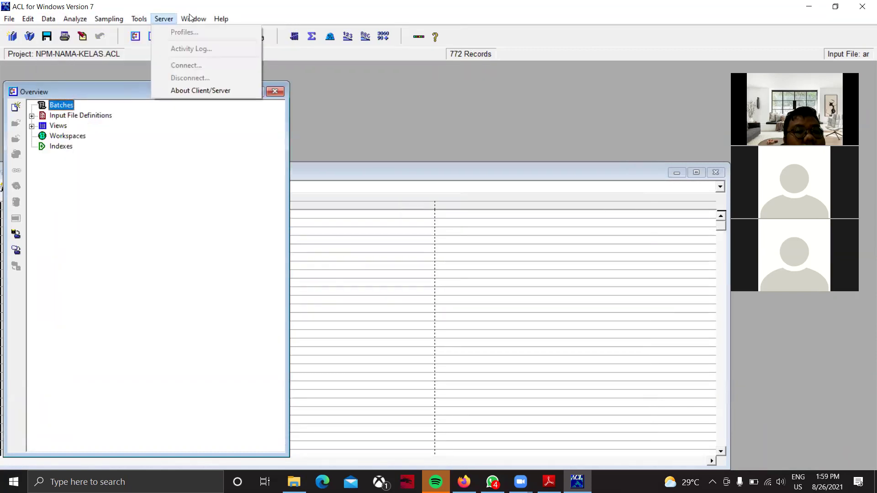
{"action": "left_click", "coordinate": [217, 45]}
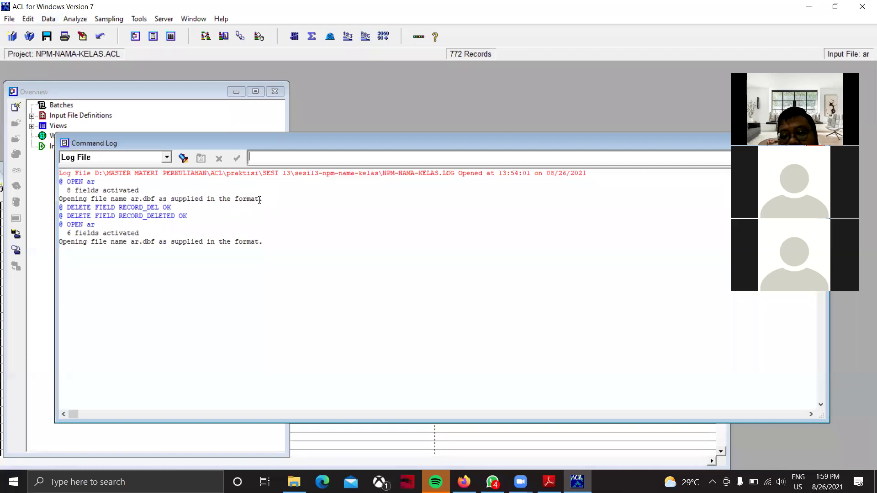
{"action": "left_click", "coordinate": [68, 115]}
{"action": "left_click", "coordinate": [32, 116]}
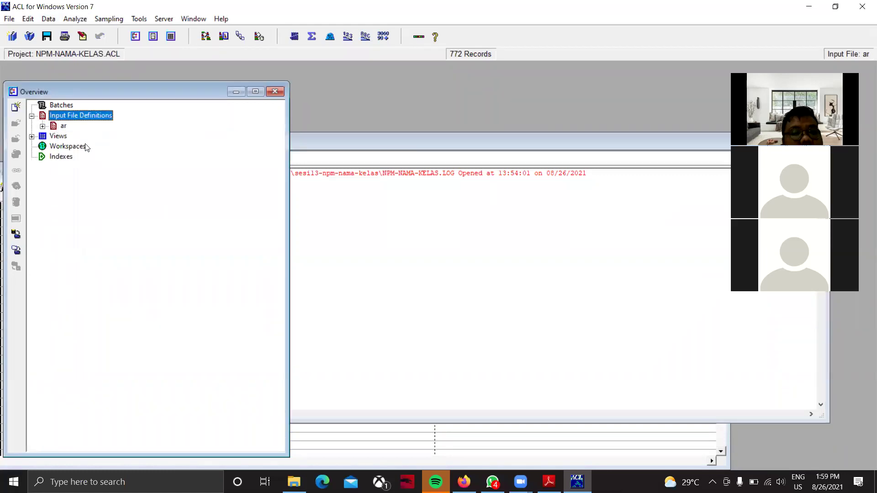
{"action": "left_click", "coordinate": [32, 137]}
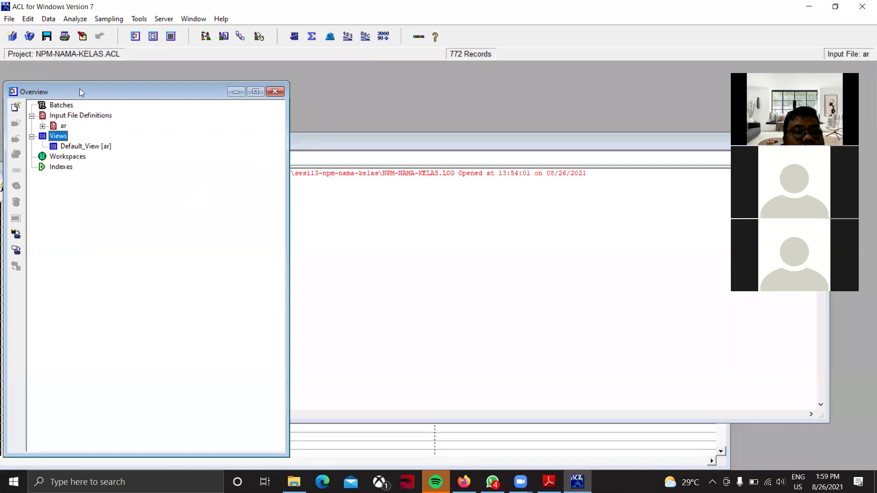
{"action": "left_click", "coordinate": [49, 19]}
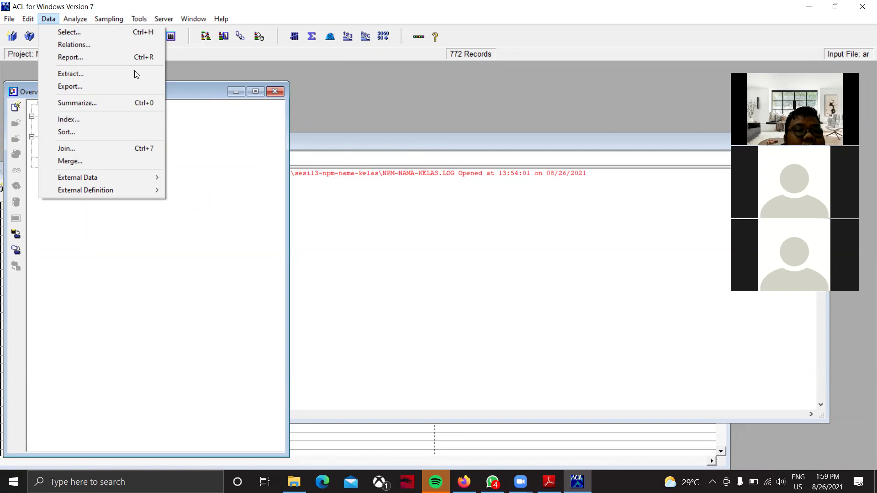
{"action": "mouse_move", "coordinate": [10, 19]}
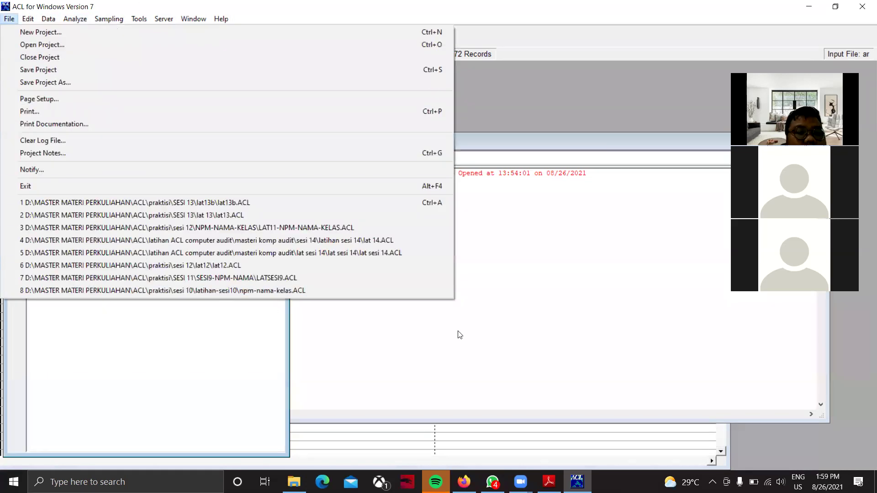
{"action": "left_click", "coordinate": [525, 237]}
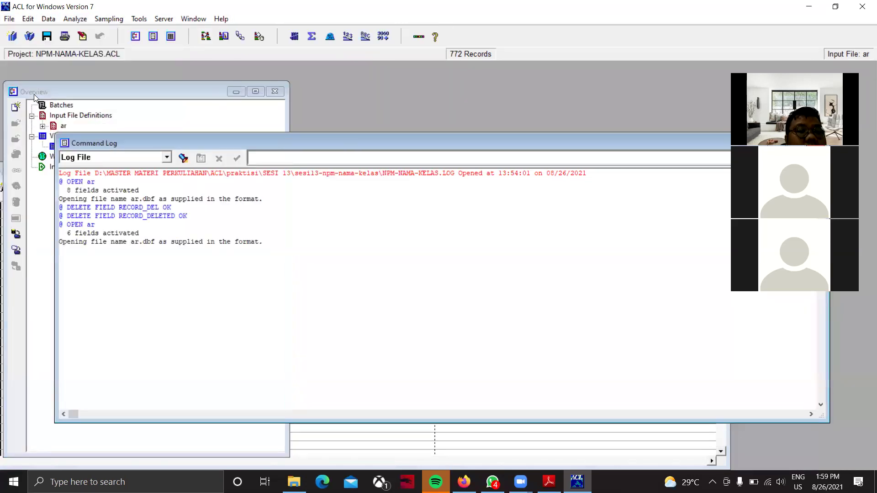
Open the ar input file from the Overview, saving the changed view as Default_View.
{"action": "double_click", "coordinate": [67, 126]}
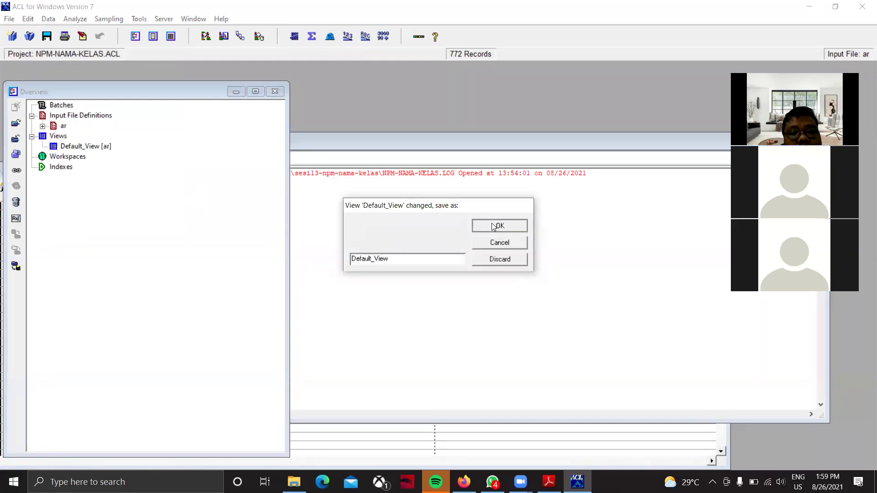
{"action": "left_click", "coordinate": [493, 226]}
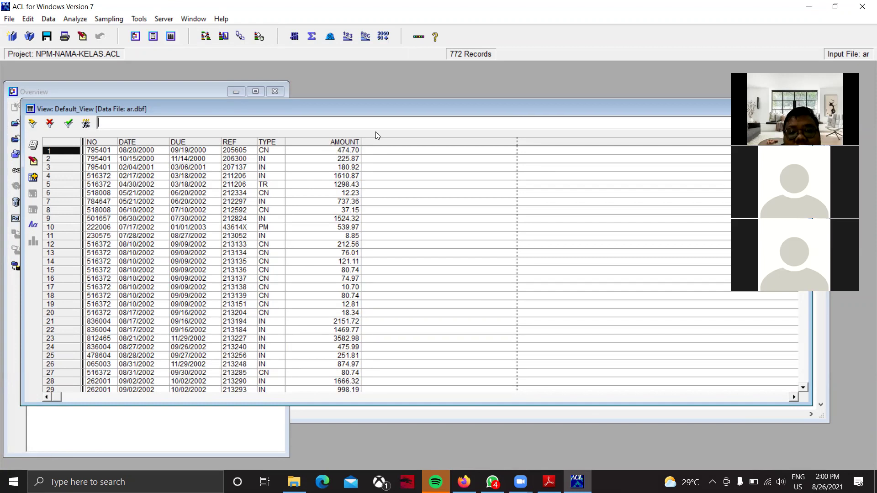
Add a new batch under Batches in the Overview and dismiss the Group dialog without setting an If condition.
{"action": "left_click", "coordinate": [156, 92]}
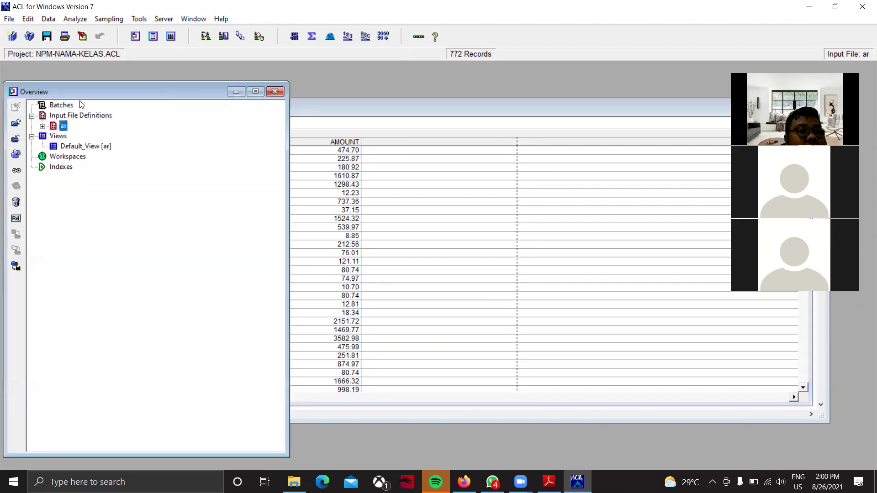
{"action": "right_click", "coordinate": [69, 106]}
{"action": "left_click", "coordinate": [94, 114]}
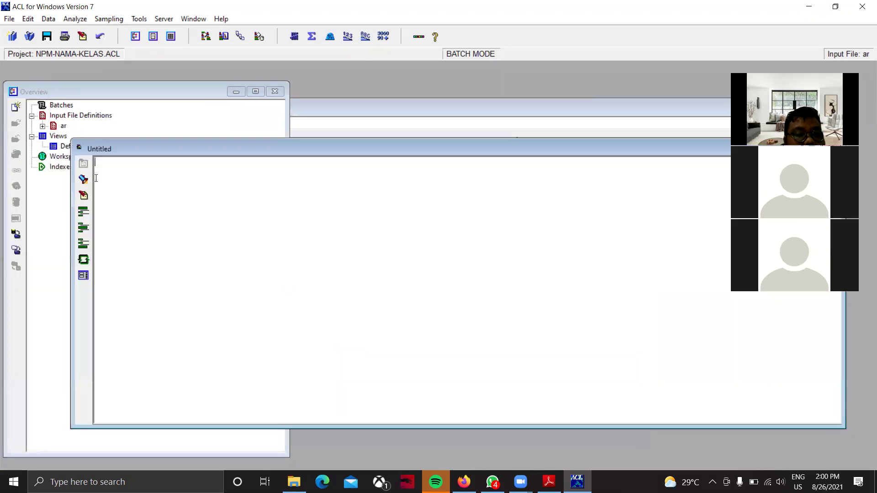
{"action": "left_click", "coordinate": [91, 220]}
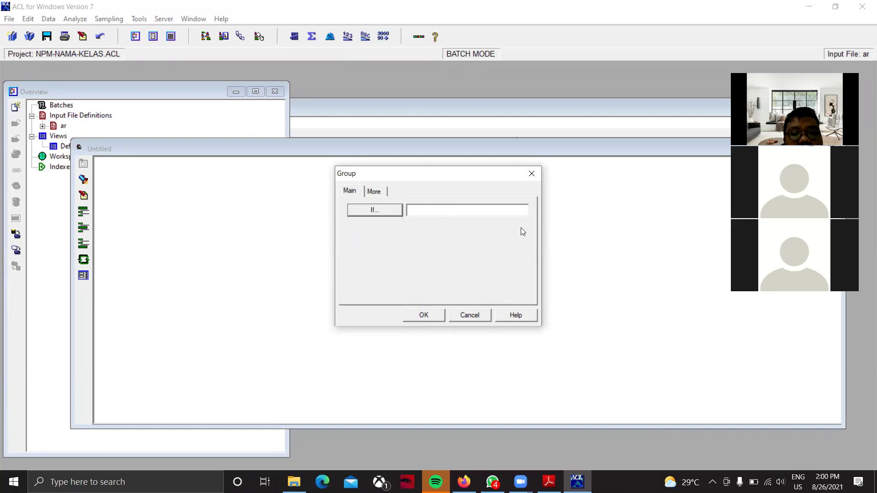
{"action": "left_click", "coordinate": [532, 174]}
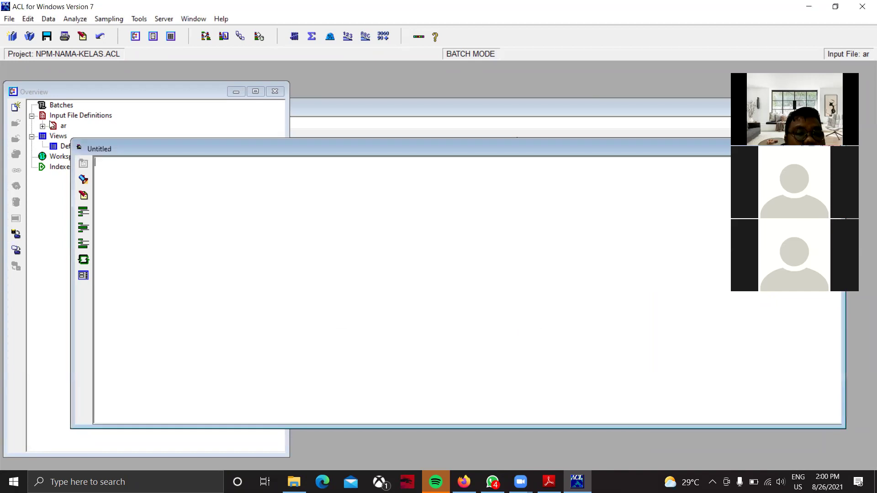
Add a Classify command to the batch that classifies on TYPE and accumulates the AMOUNT field.
{"action": "left_click", "coordinate": [68, 21]}
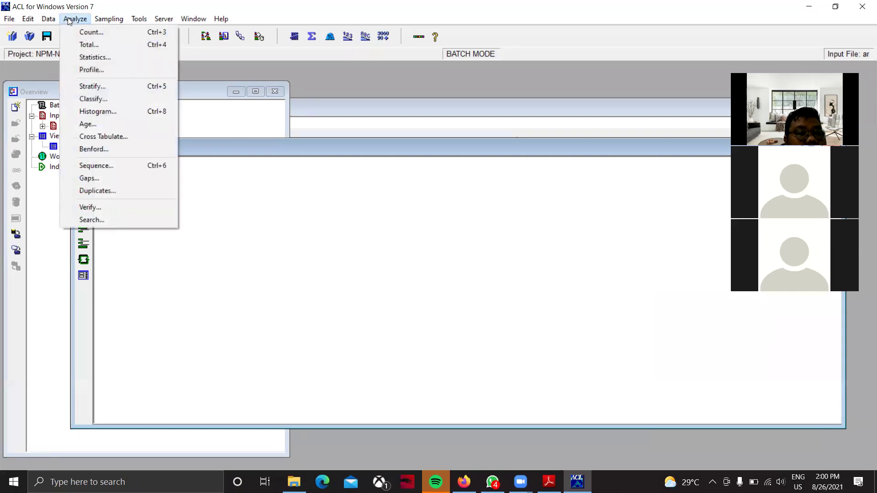
{"action": "left_click", "coordinate": [93, 100]}
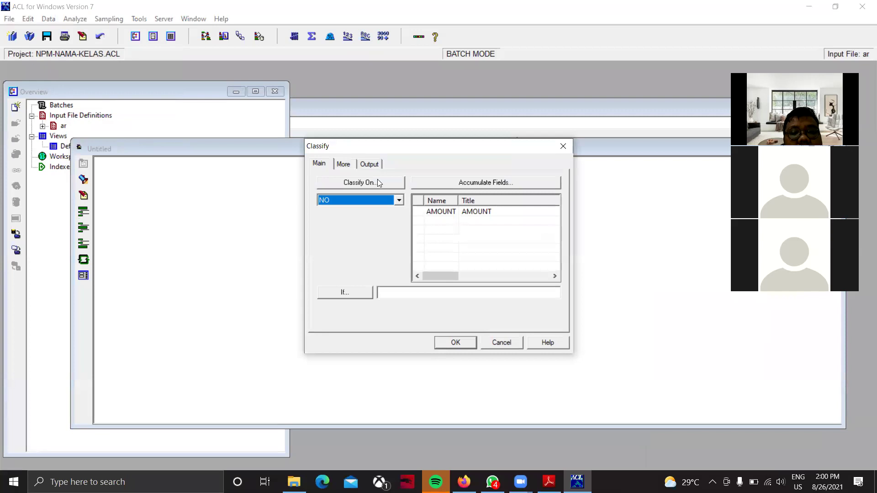
{"action": "left_click", "coordinate": [395, 204]}
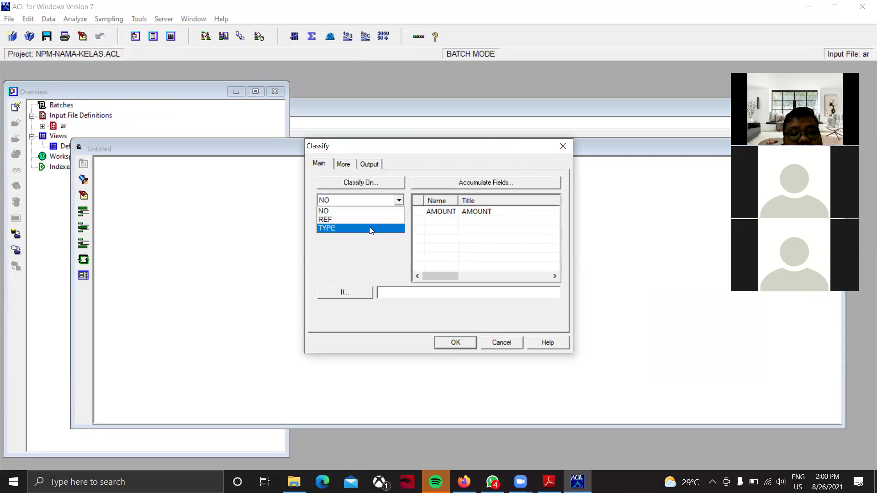
{"action": "left_click", "coordinate": [369, 227]}
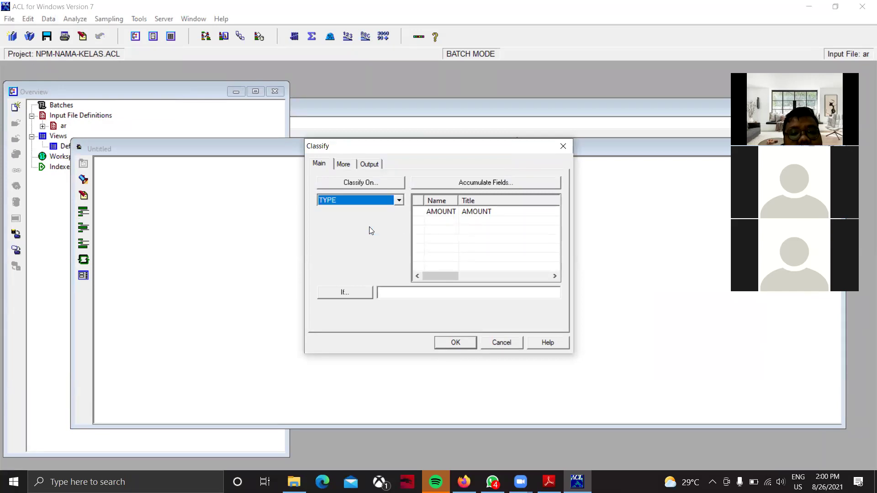
{"action": "left_click", "coordinate": [435, 214]}
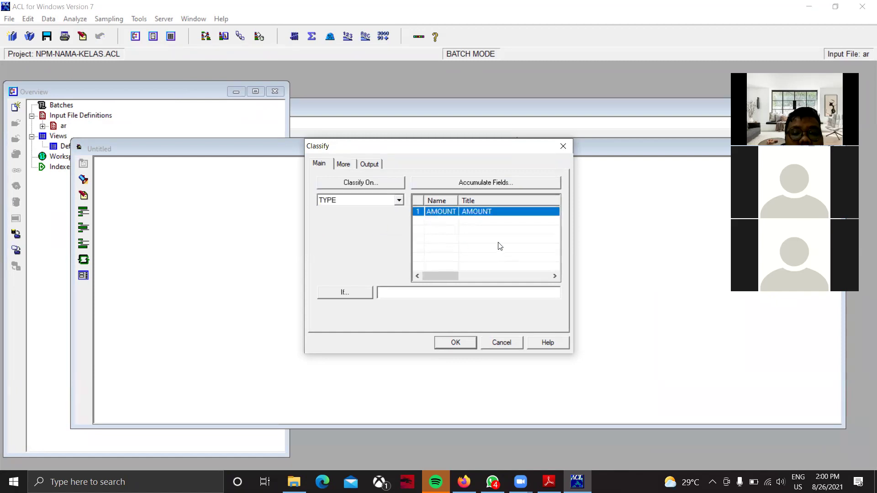
{"action": "left_click", "coordinate": [464, 345]}
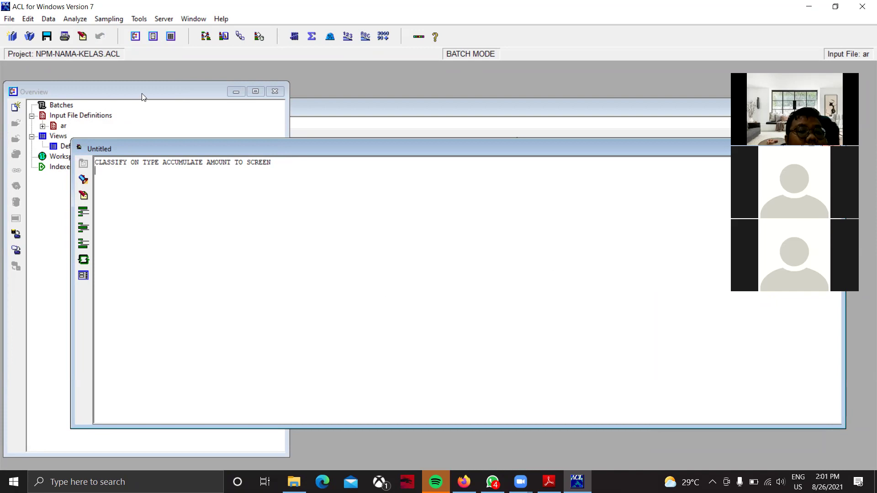
Add a Statistics command on the AMOUNT field to the batch, leaving standard deviation off.
{"action": "left_click", "coordinate": [71, 21]}
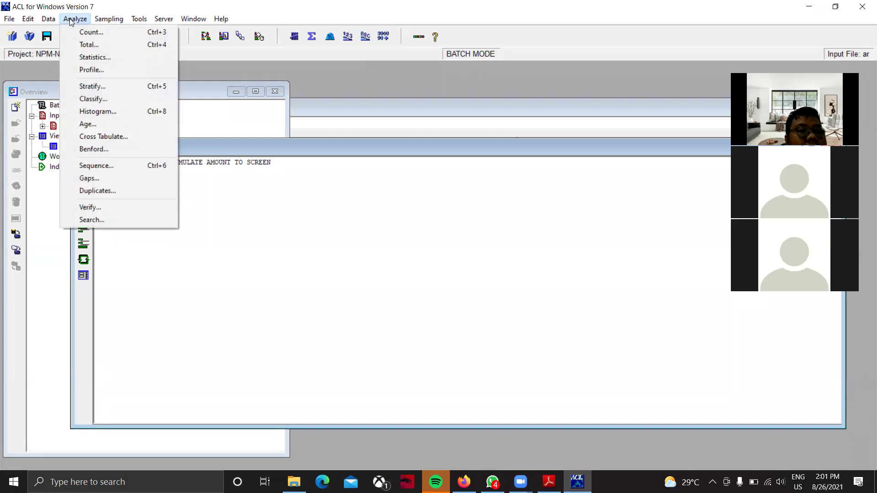
{"action": "left_click", "coordinate": [98, 57]}
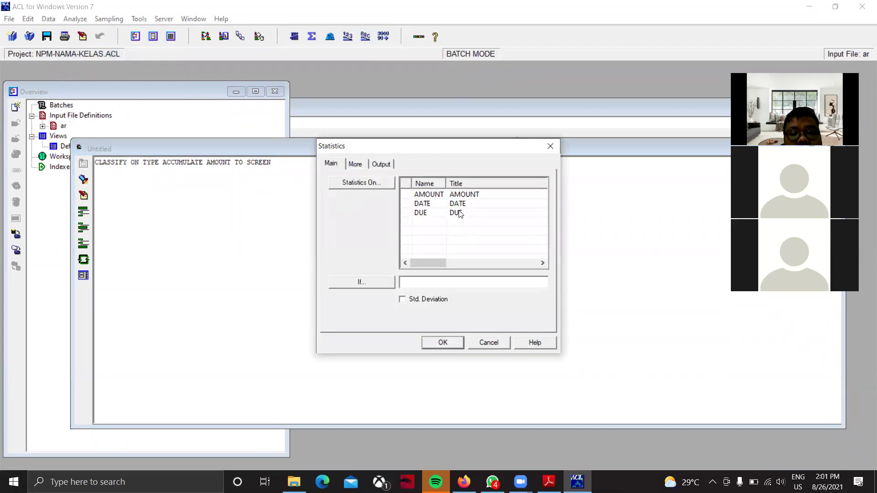
{"action": "left_click", "coordinate": [454, 195]}
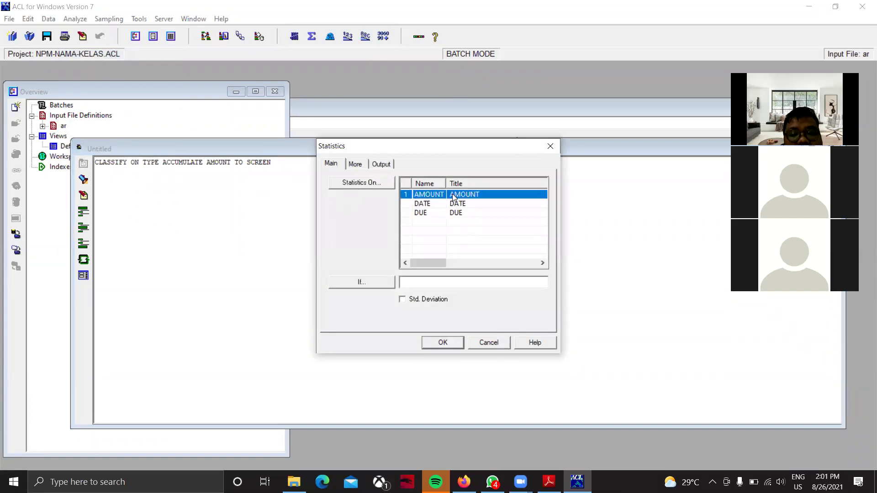
{"action": "left_click", "coordinate": [462, 345]}
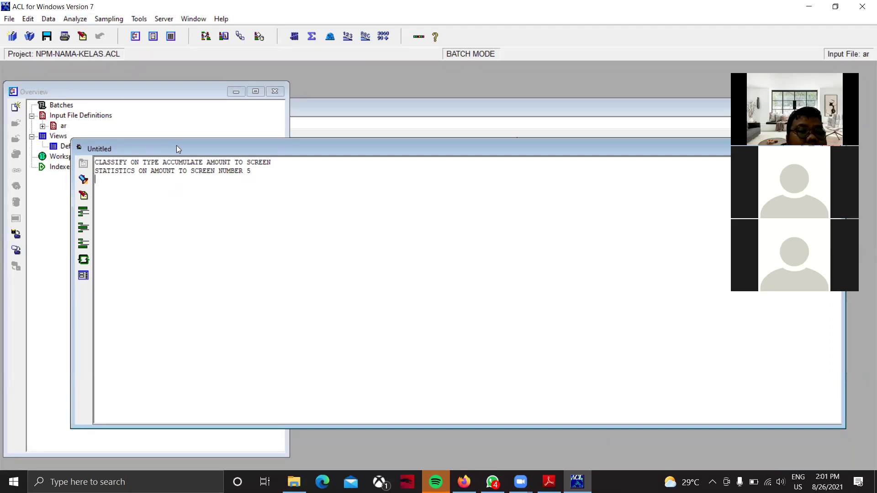
Close the untitled batch window and save the batch as OTOMATISASI1.
{"action": "left_click_drag", "start_coordinate": [171, 152], "coordinate": [74, 191]}
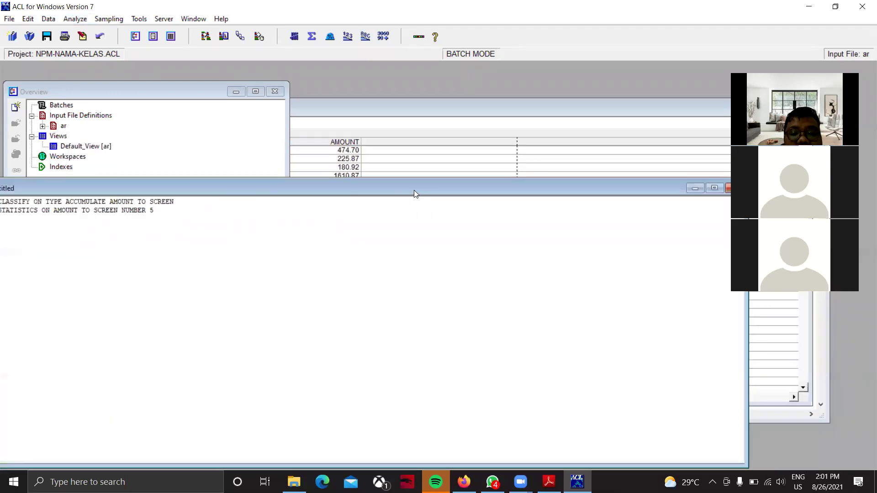
{"action": "left_click", "coordinate": [603, 205]}
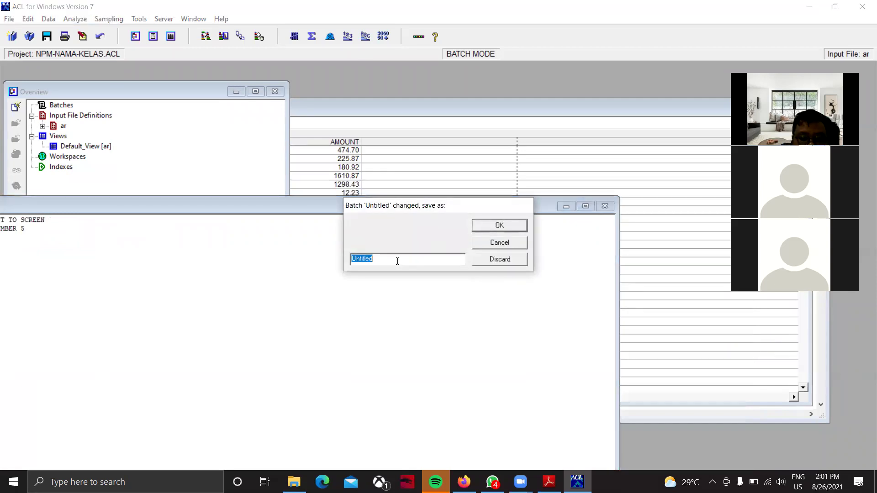
{"action": "type", "text": "OTO"}
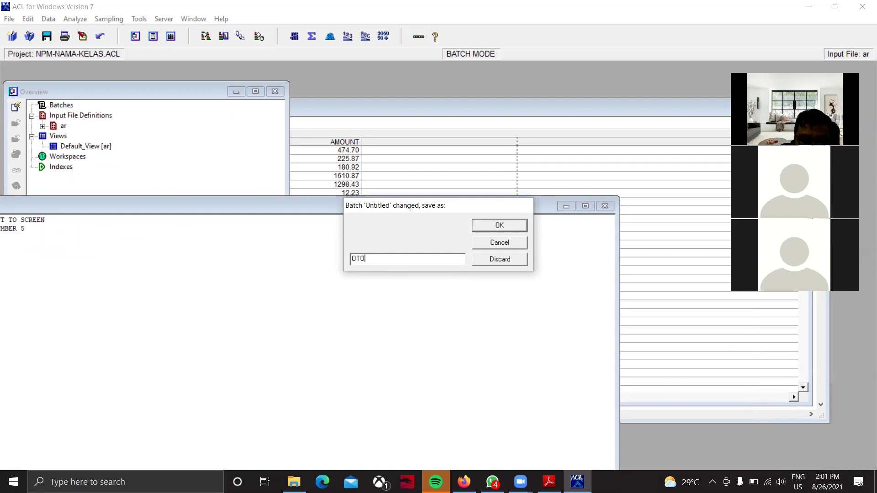
{"action": "type", "text": "MATISASAI"}
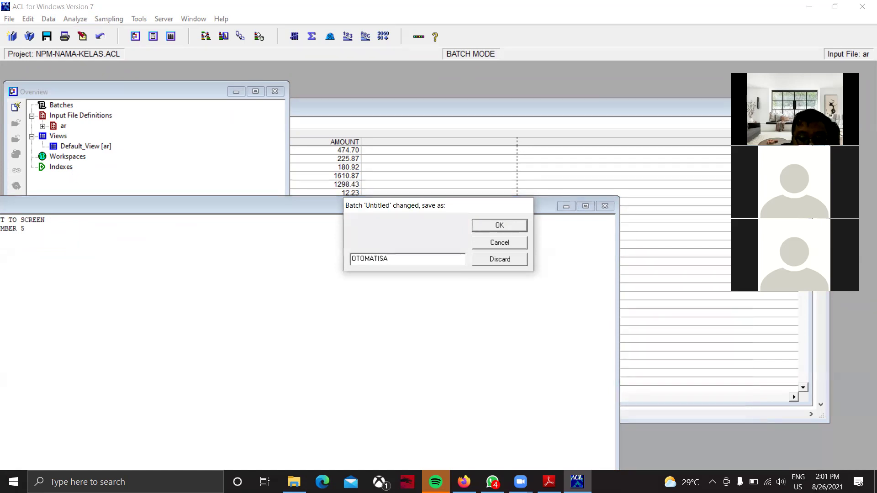
{"action": "key", "text": "BackSpace"}
{"action": "key", "text": "BackSpace"}
{"action": "key", "text": "BackSpace"}
{"action": "type", "text": "SI1"}
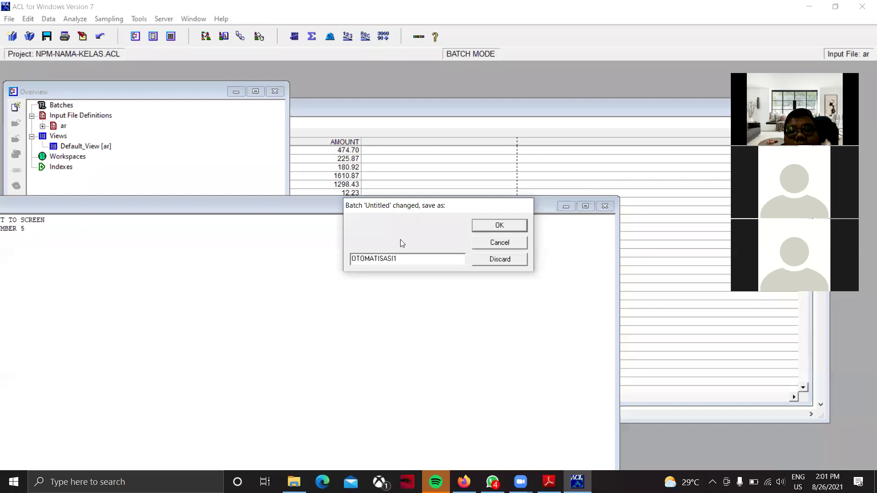
{"action": "left_click", "coordinate": [514, 225]}
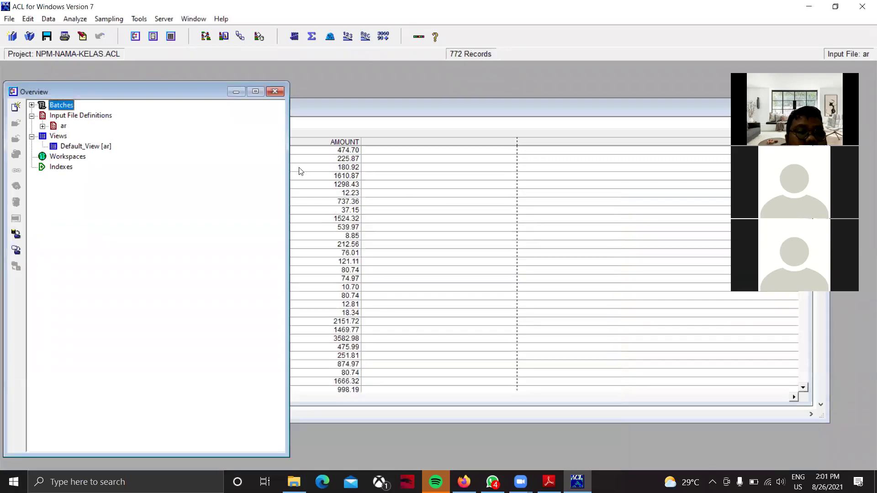
Move the Default_View and Command Log windows down so they clear the upper part of the Overview.
{"action": "left_click", "coordinate": [495, 107]}
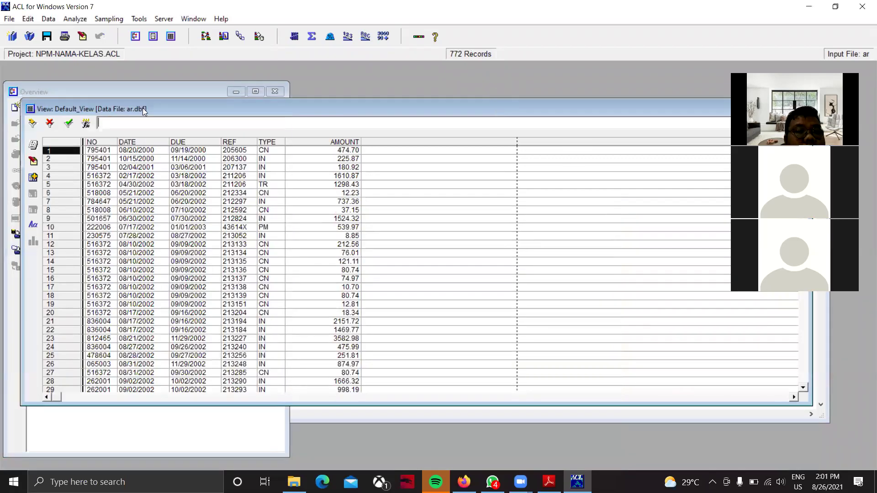
{"action": "left_click_drag", "start_coordinate": [197, 109], "coordinate": [204, 170]}
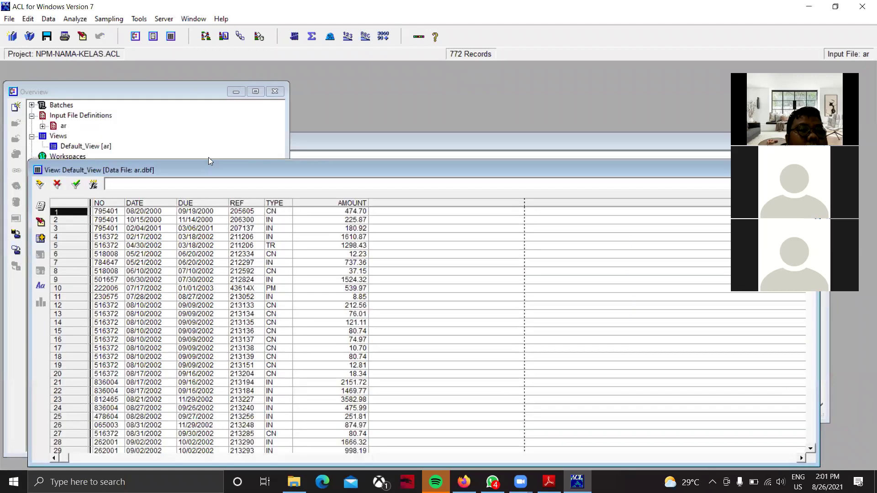
{"action": "left_click", "coordinate": [368, 138]}
{"action": "left_click_drag", "start_coordinate": [400, 145], "coordinate": [308, 156]}
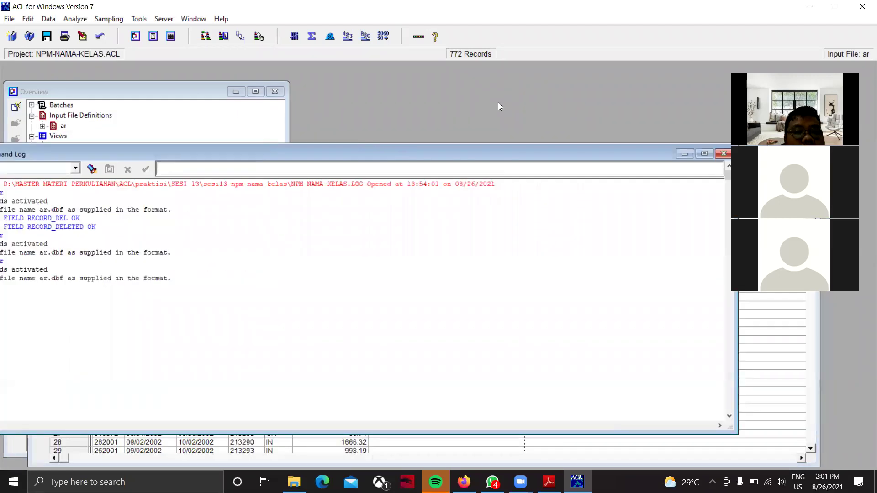
Bring the project Overview forward and expand its Batches branch.
{"action": "left_click", "coordinate": [74, 19]}
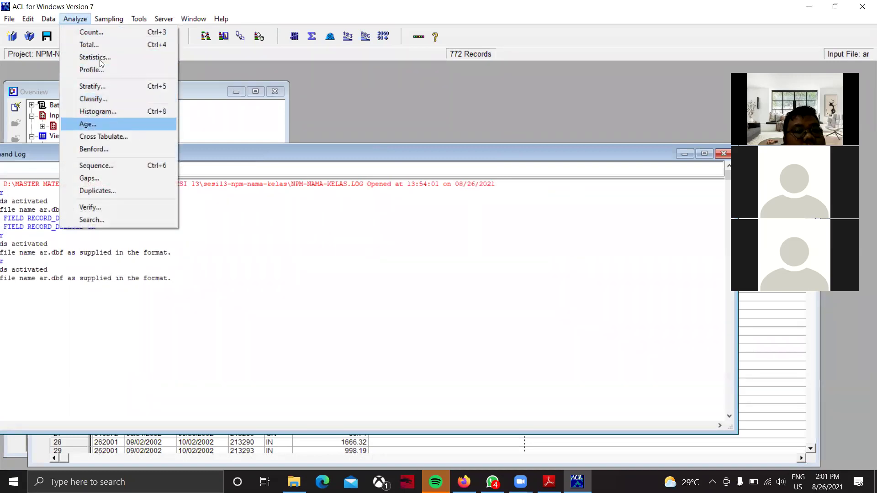
{"action": "mouse_move", "coordinate": [28, 19]}
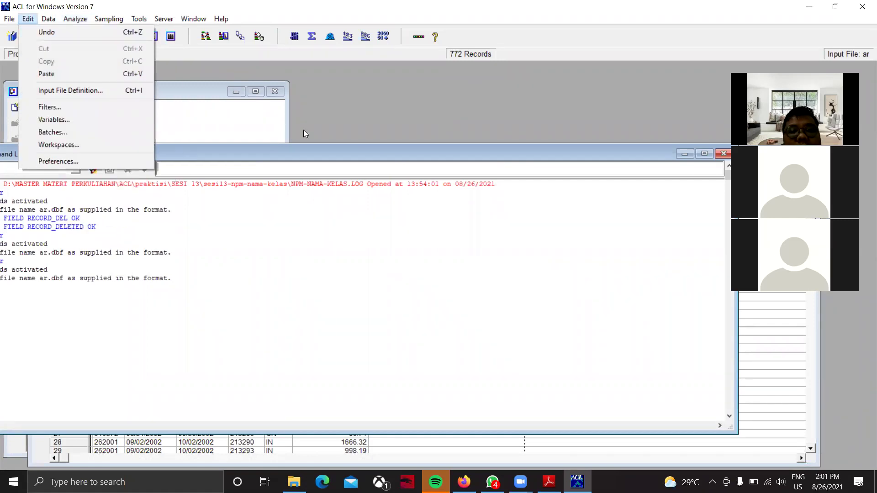
{"action": "left_click", "coordinate": [62, 106]}
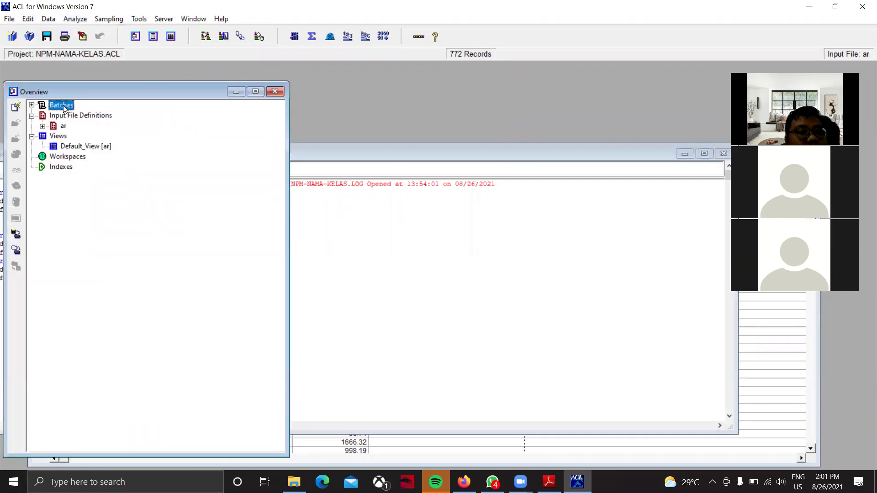
{"action": "left_click", "coordinate": [32, 105]}
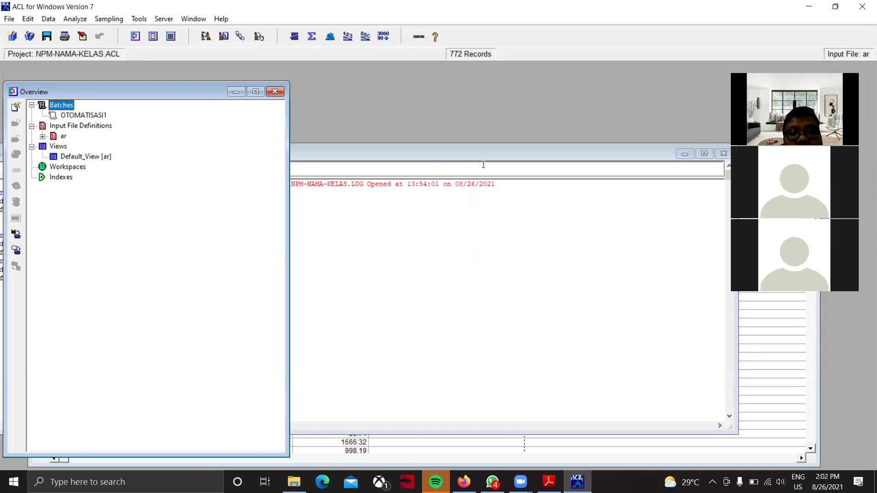
Minimize the Command Log and place the Default_View window below the Overview's item list.
{"action": "left_click", "coordinate": [335, 357]}
{"action": "left_click", "coordinate": [409, 455]}
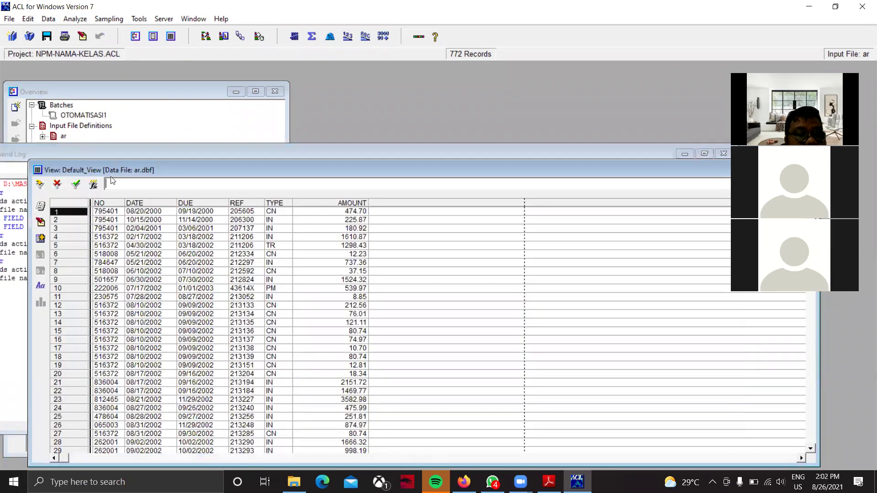
{"action": "left_click", "coordinate": [616, 145]}
{"action": "left_click", "coordinate": [684, 154]}
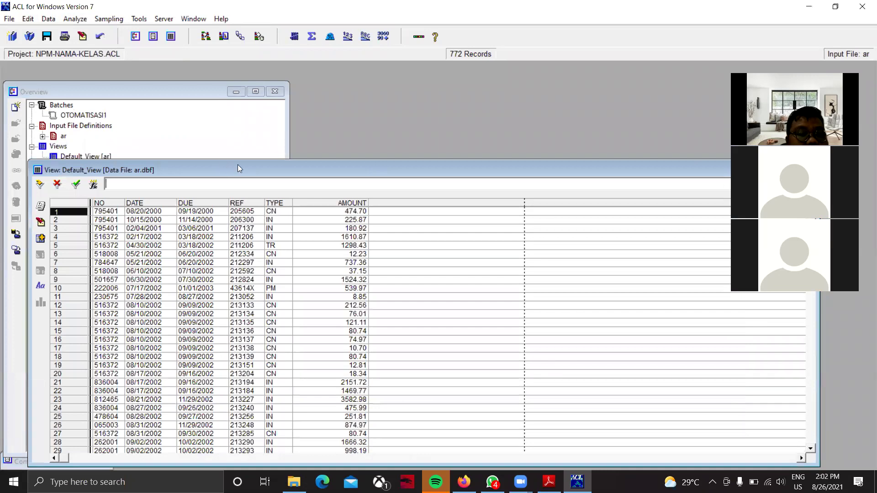
{"action": "left_click_drag", "start_coordinate": [238, 166], "coordinate": [232, 146]}
{"action": "left_click_drag", "start_coordinate": [127, 151], "coordinate": [154, 208]}
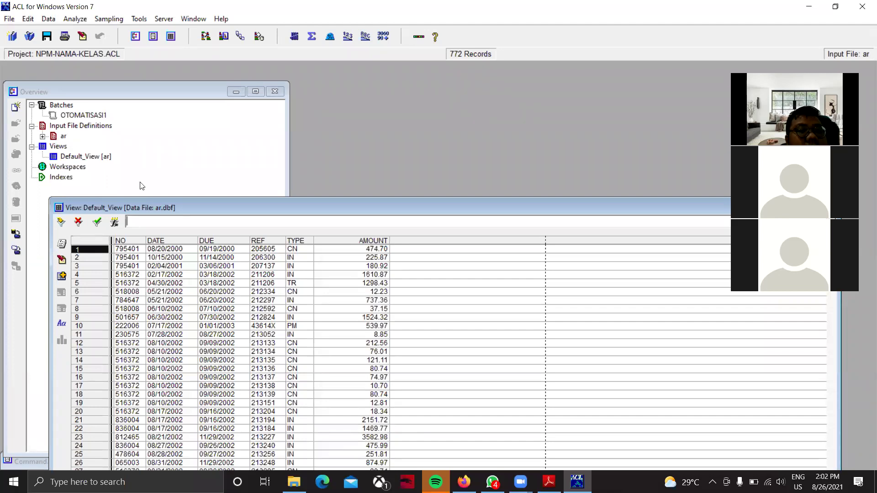
{"action": "left_click_drag", "start_coordinate": [303, 208], "coordinate": [262, 194]}
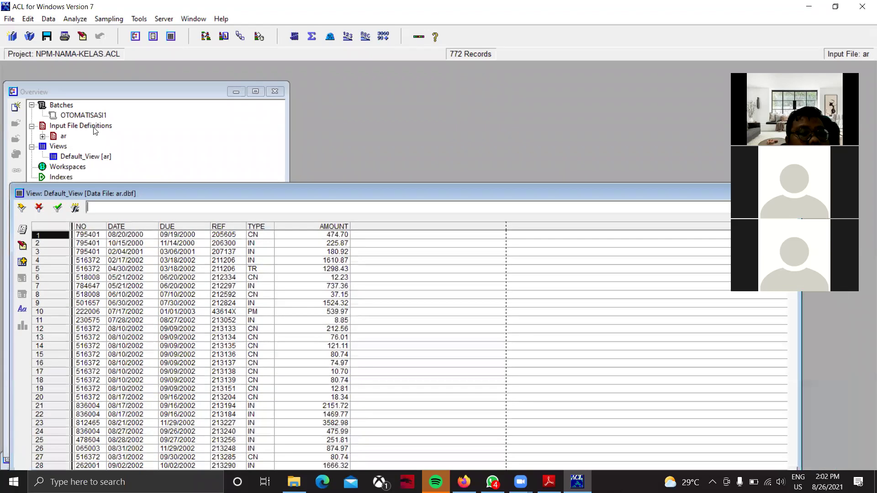
Run the OTOMATISASI1 batch from the Overview.
{"action": "left_click", "coordinate": [93, 115]}
{"action": "double_click", "coordinate": [93, 115]}
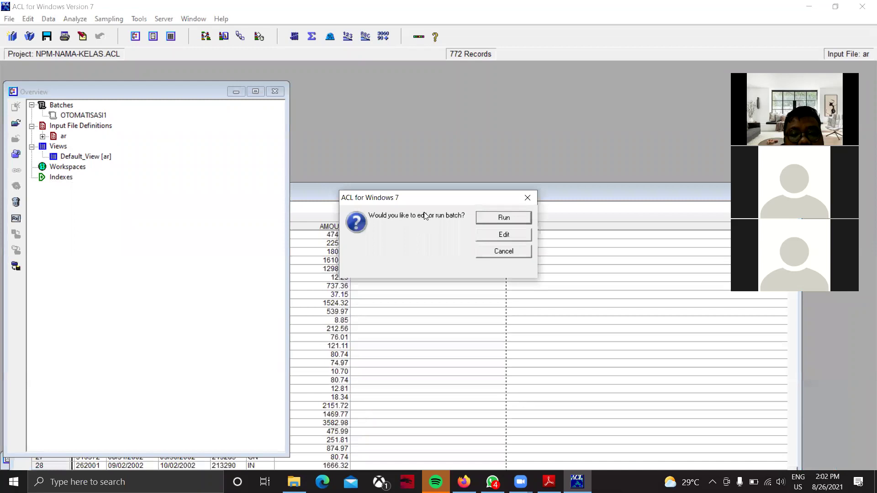
{"action": "left_click", "coordinate": [507, 216]}
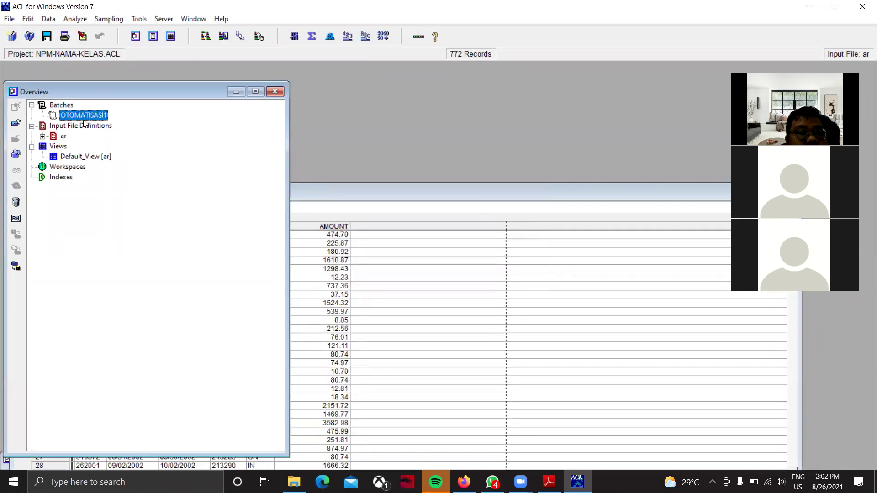
Display the Command Log and examine the batch's Classify results by TYPE and its Statistics results for AMOUNT.
{"action": "left_click", "coordinate": [194, 20]}
{"action": "left_click", "coordinate": [233, 43]}
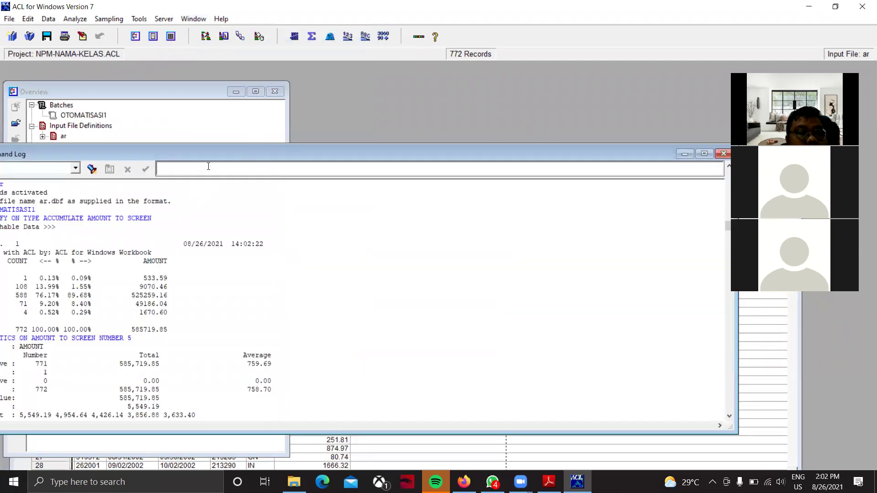
{"action": "left_click_drag", "start_coordinate": [227, 154], "coordinate": [364, 99]}
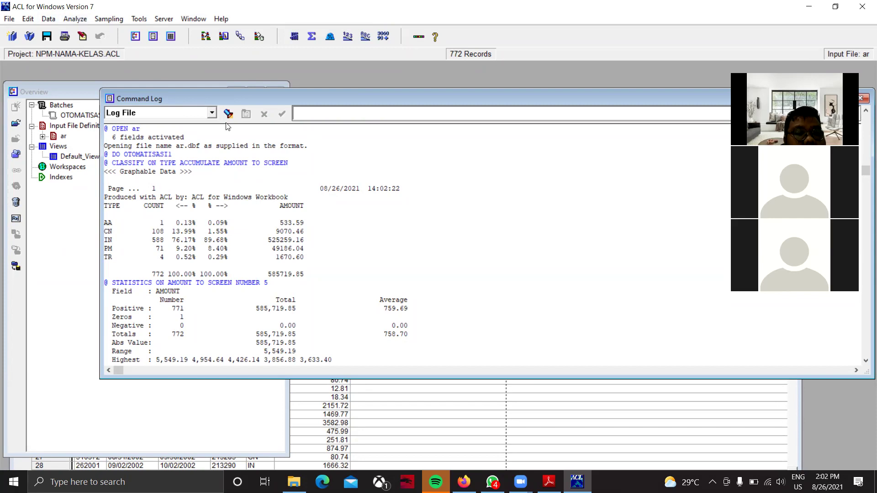
{"action": "left_click", "coordinate": [293, 245]}
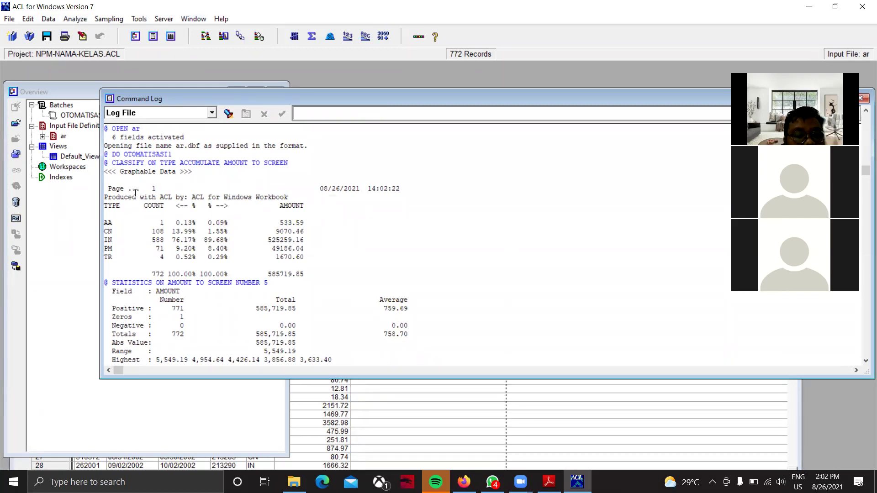
{"action": "left_click_drag", "start_coordinate": [105, 172], "coordinate": [304, 259]}
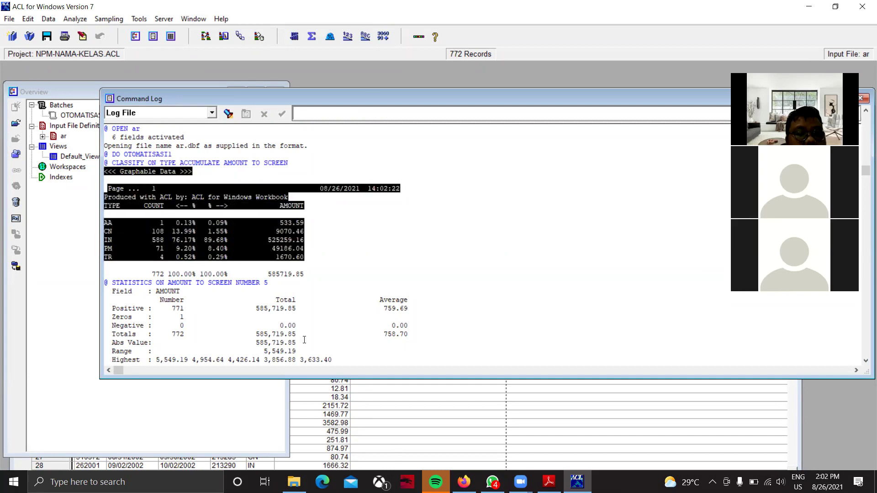
{"action": "left_click", "coordinate": [154, 298]}
{"action": "left_click", "coordinate": [112, 284]}
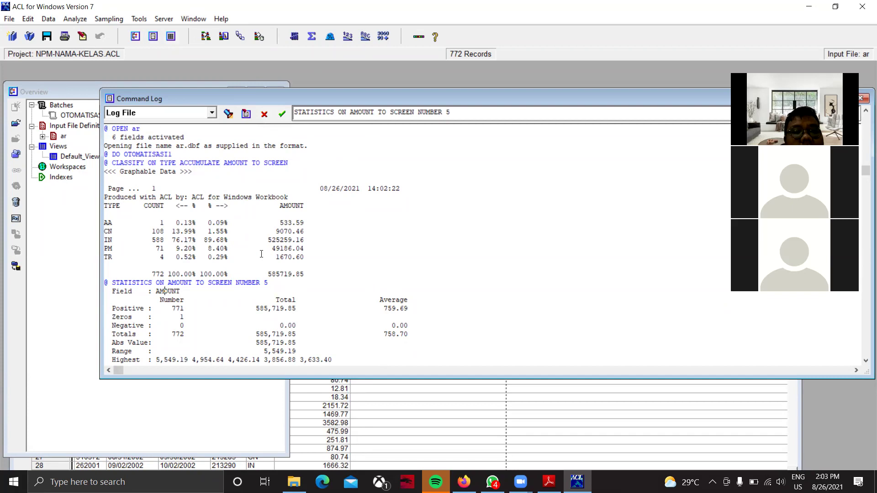
{"action": "left_click_drag", "start_coordinate": [393, 98], "coordinate": [320, 155]}
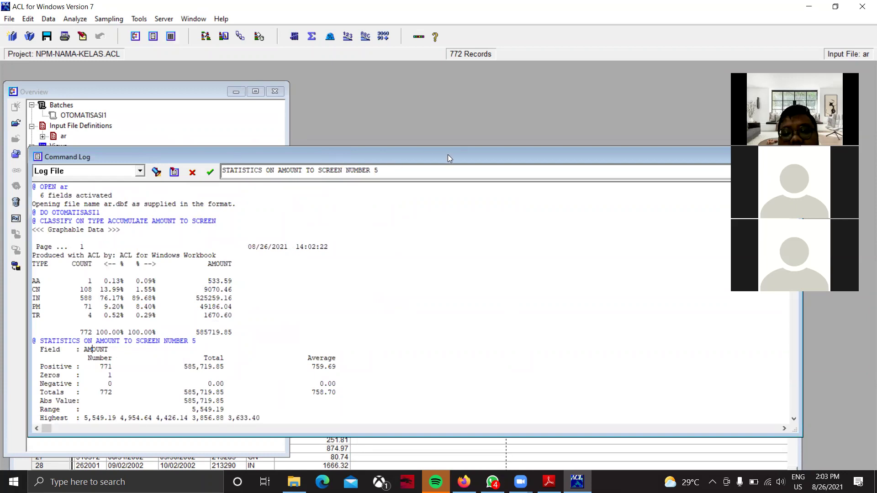
Put the Command Log away and open the OTOMATISASI1 batch for editing.
{"action": "left_click_drag", "start_coordinate": [458, 151], "coordinate": [458, 167]}
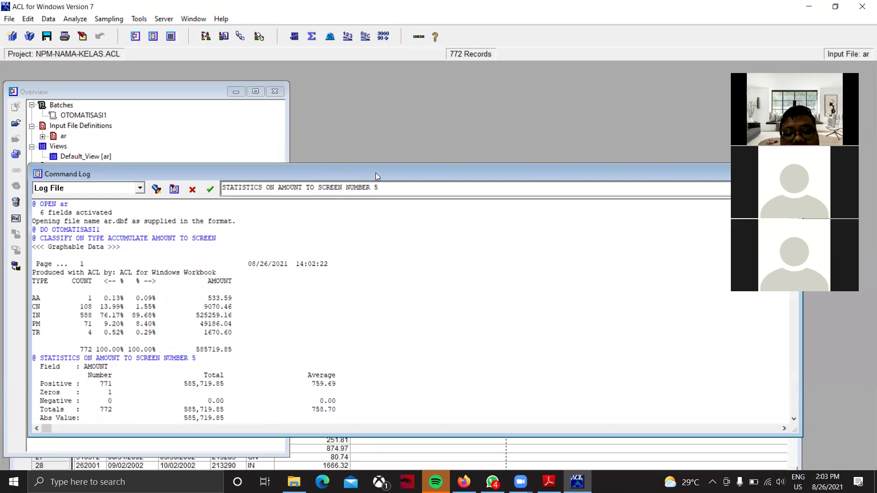
{"action": "left_click_drag", "start_coordinate": [647, 170], "coordinate": [482, 172]}
{"action": "left_click", "coordinate": [622, 172]}
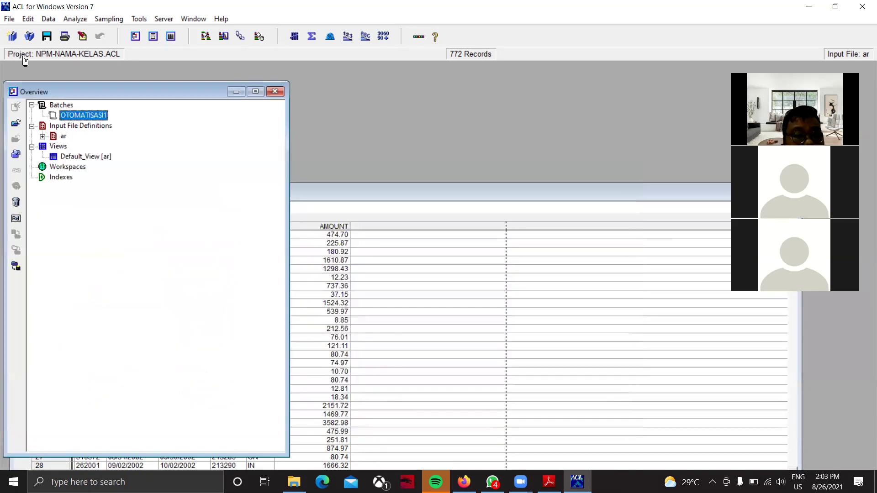
{"action": "right_click", "coordinate": [78, 115]}
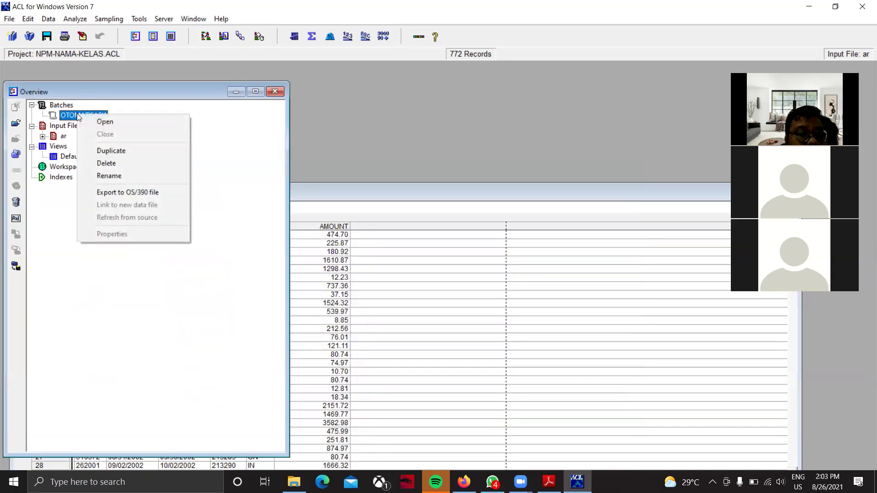
{"action": "left_click", "coordinate": [93, 122]}
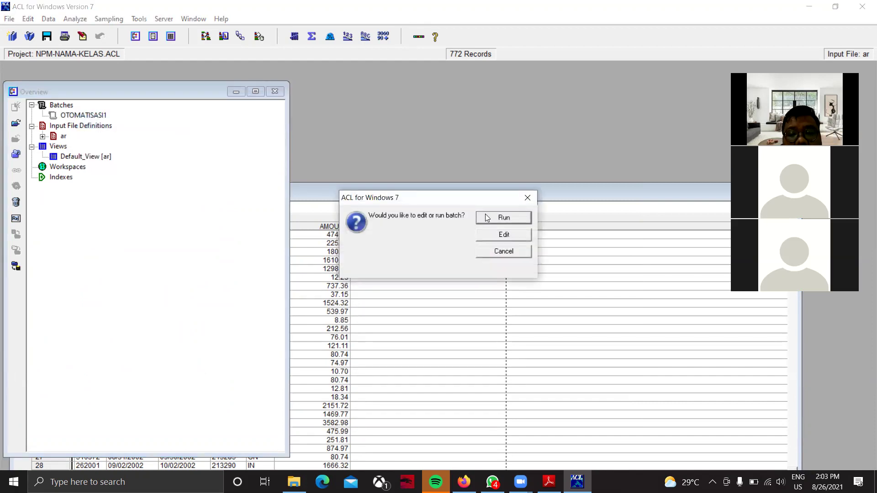
{"action": "left_click", "coordinate": [502, 235]}
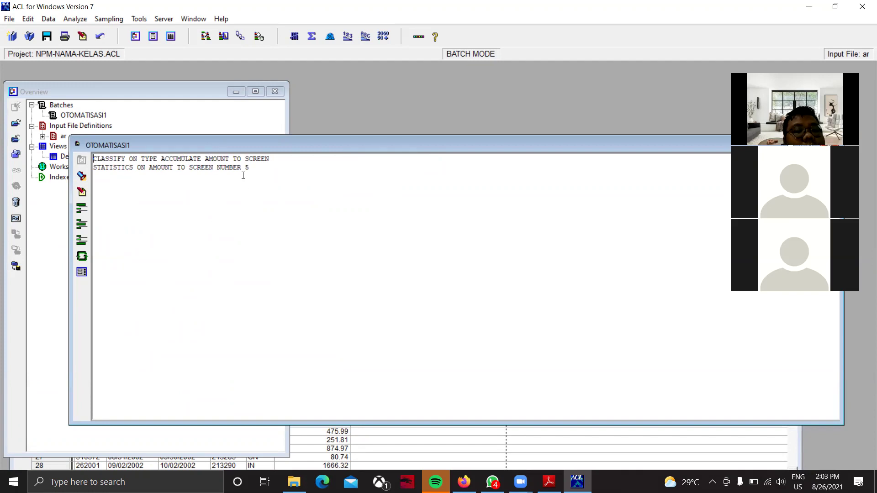
Set up a record Extract on a new line of the batch with the condition TYPE="IN".
{"action": "left_click", "coordinate": [109, 185]}
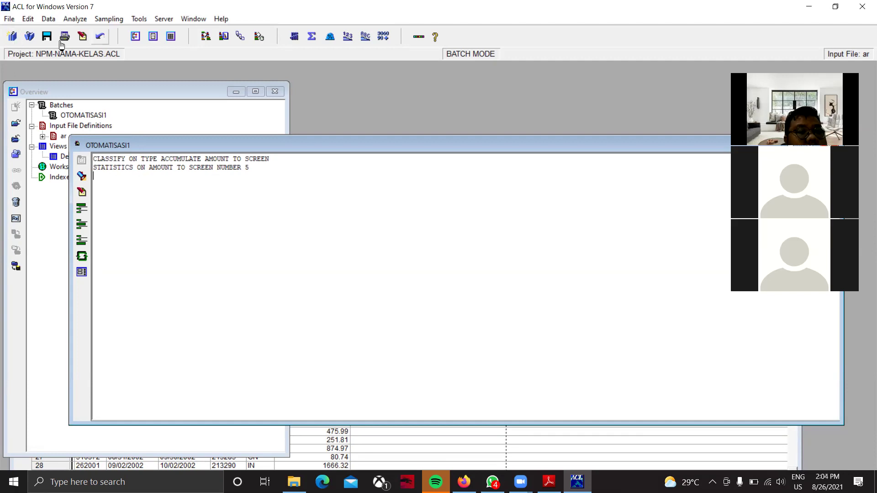
{"action": "left_click", "coordinate": [48, 19]}
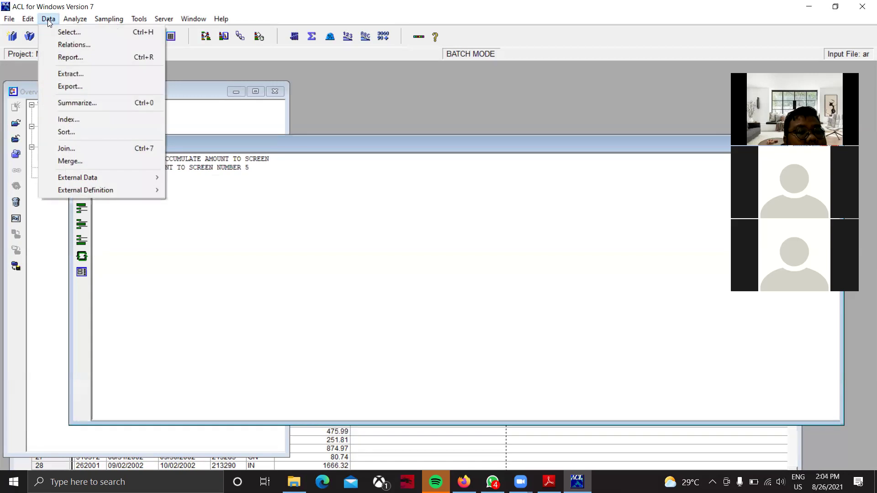
{"action": "left_click", "coordinate": [69, 74]}
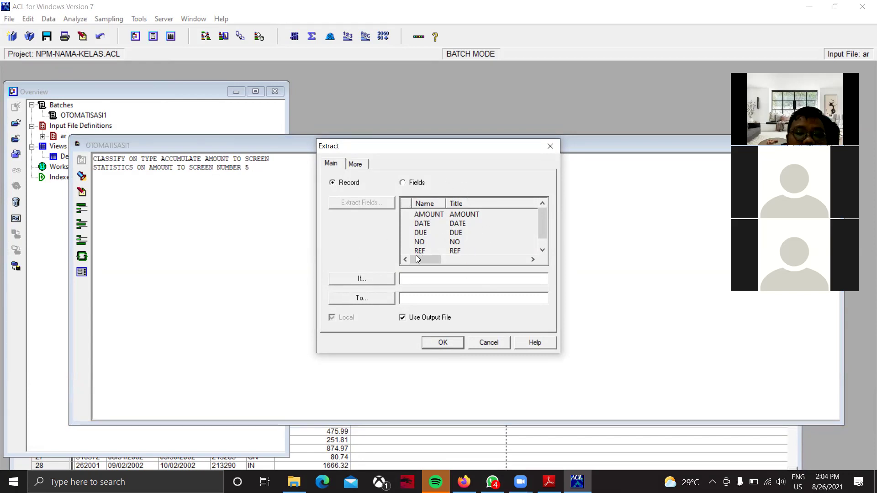
{"action": "left_click", "coordinate": [381, 278]}
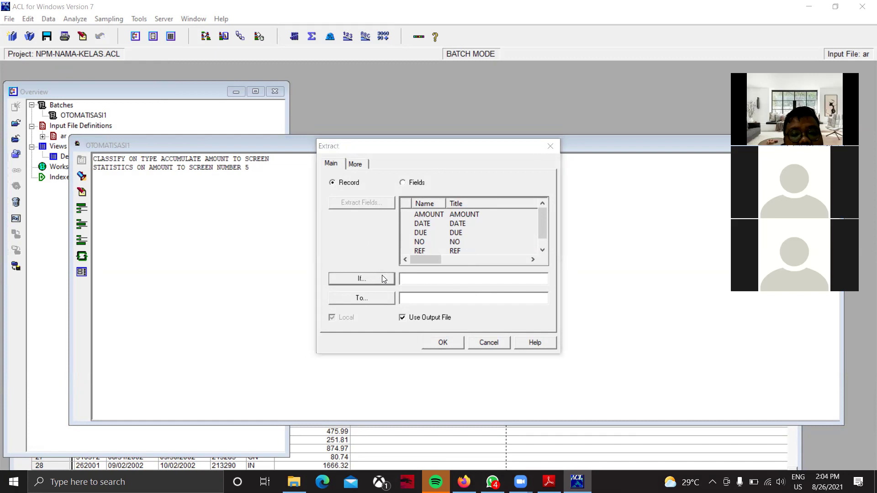
{"action": "double_click", "coordinate": [325, 264]}
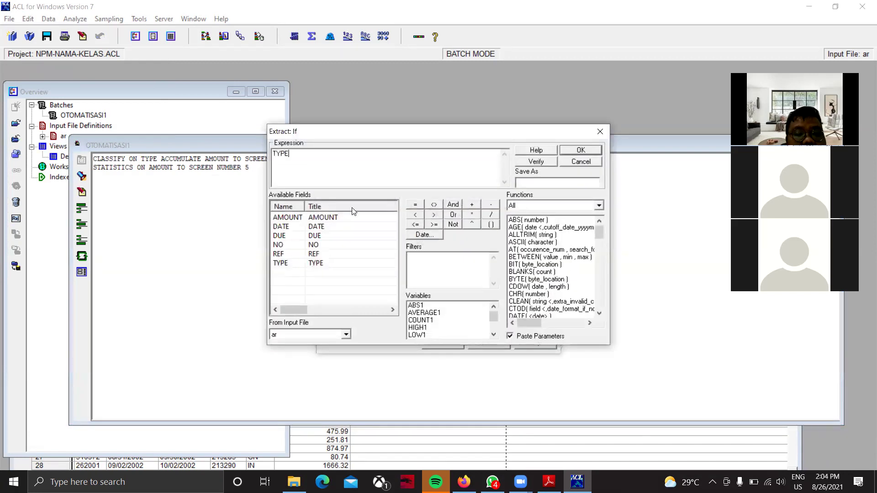
{"action": "type", "text": "="}
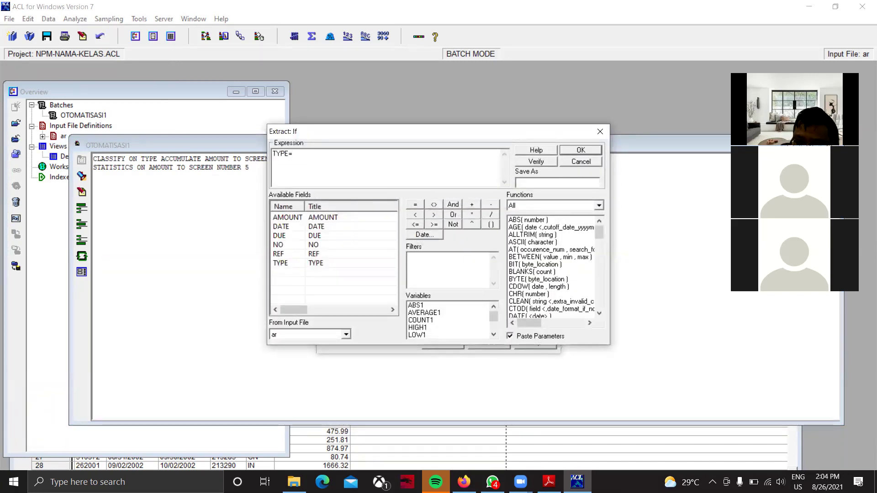
{"action": "type", "text": "''"}
{"action": "key", "text": "Left"}
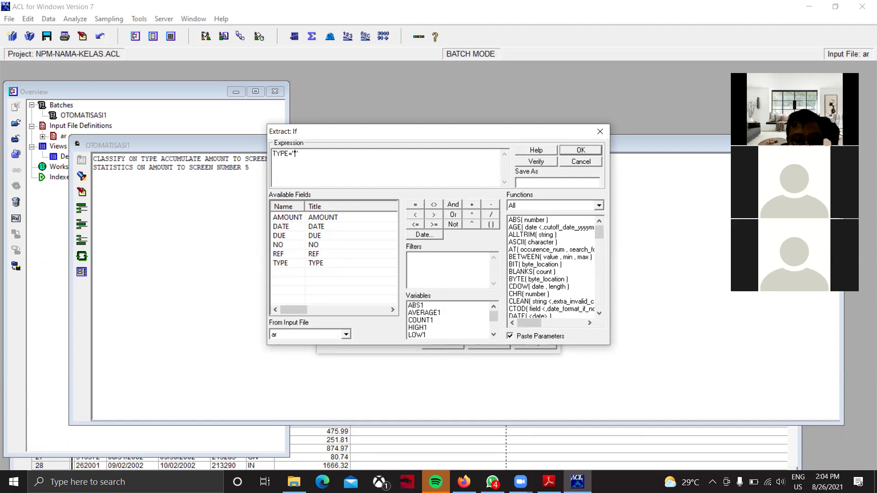
{"action": "type", "text": "IN"}
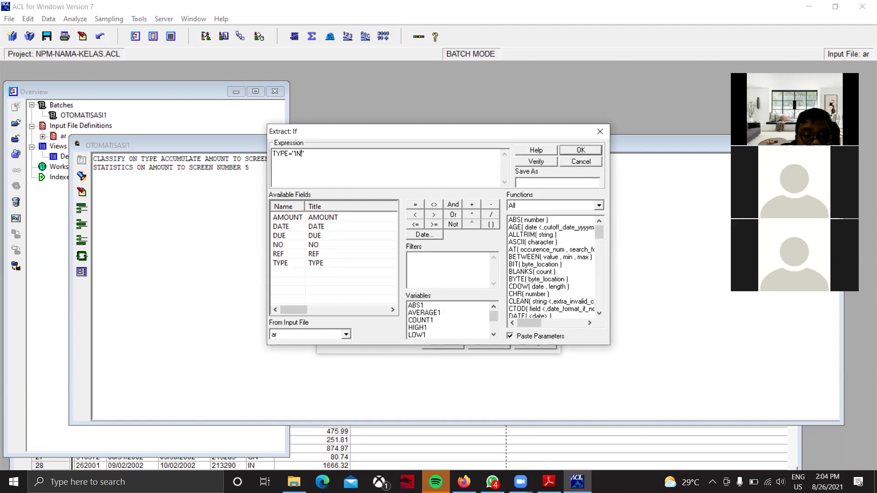
{"action": "left_click", "coordinate": [578, 150]}
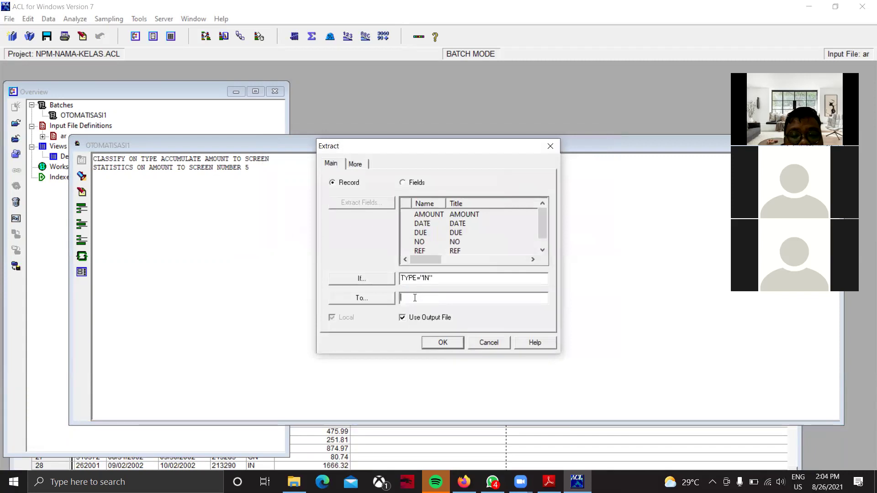
Name the extract's output file AR_IN and add the Extract command to the batch.
{"action": "type", "text": "AR"}
{"action": "type", "text": "_IF"}
{"action": "type", "text": "N"}
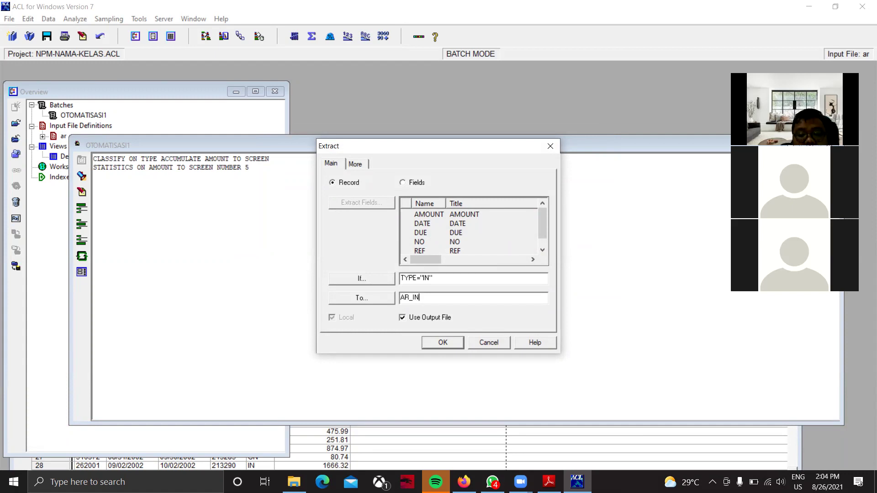
{"action": "left_click", "coordinate": [447, 347]}
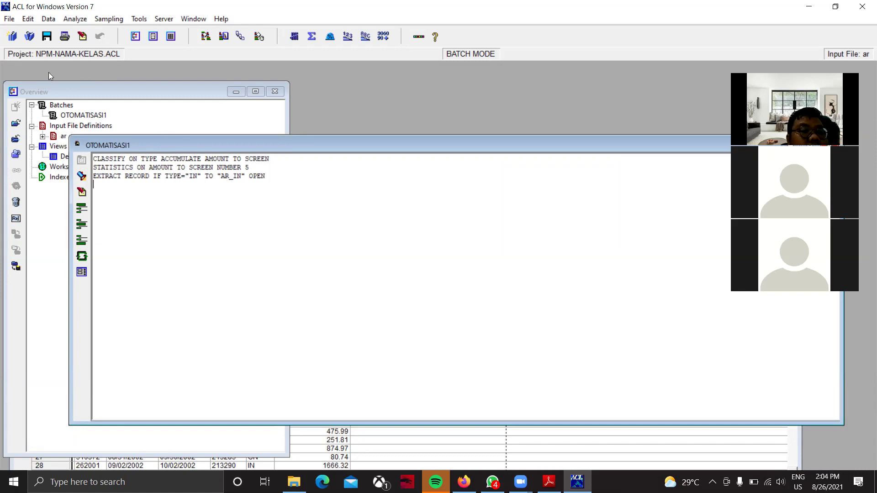
Set up a Summarize command on the TYPE field that accumulates AMOUNT.
{"action": "left_click", "coordinate": [48, 18]}
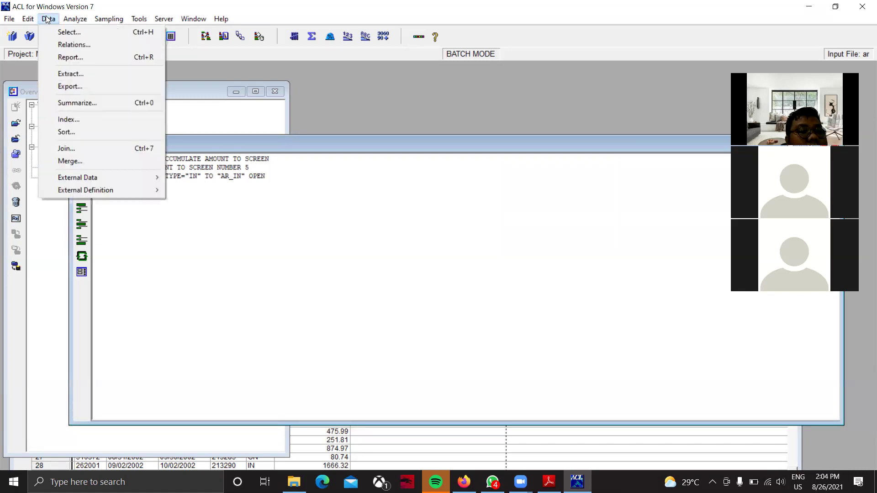
{"action": "left_click", "coordinate": [88, 103]}
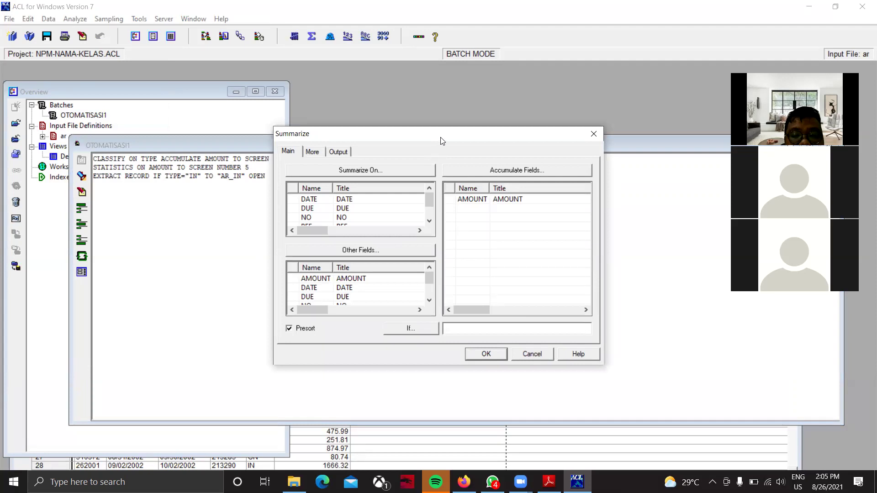
{"action": "left_click_drag", "start_coordinate": [440, 137], "coordinate": [512, 132]}
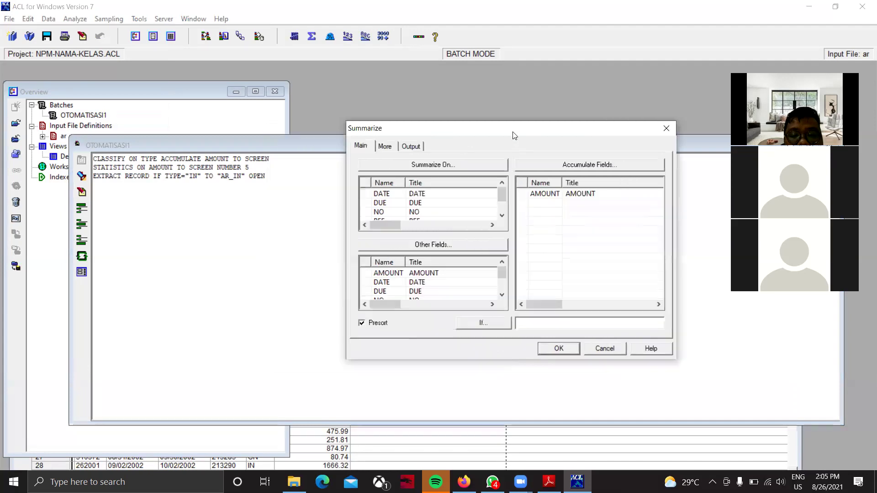
{"action": "left_click", "coordinate": [421, 165]}
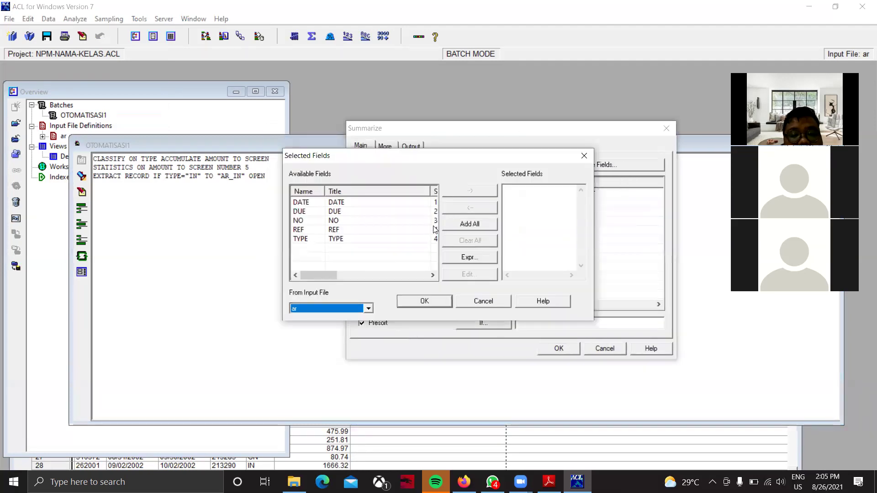
{"action": "double_click", "coordinate": [340, 239]}
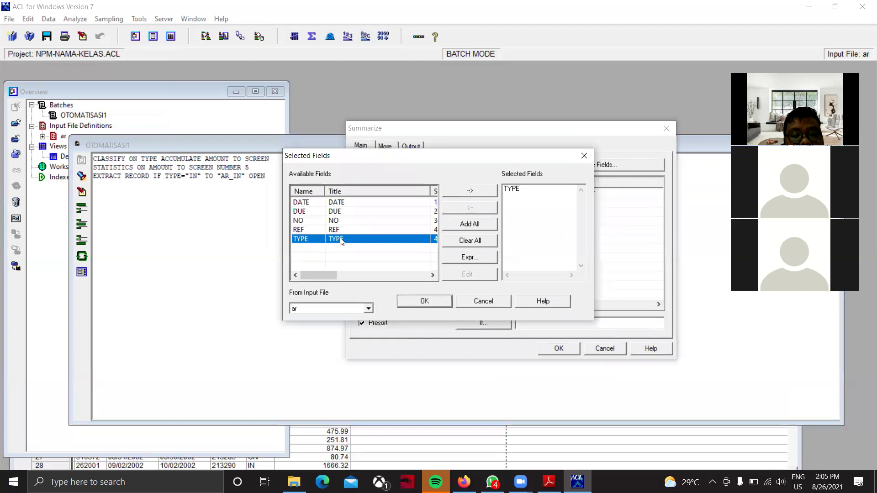
{"action": "left_click", "coordinate": [424, 301]}
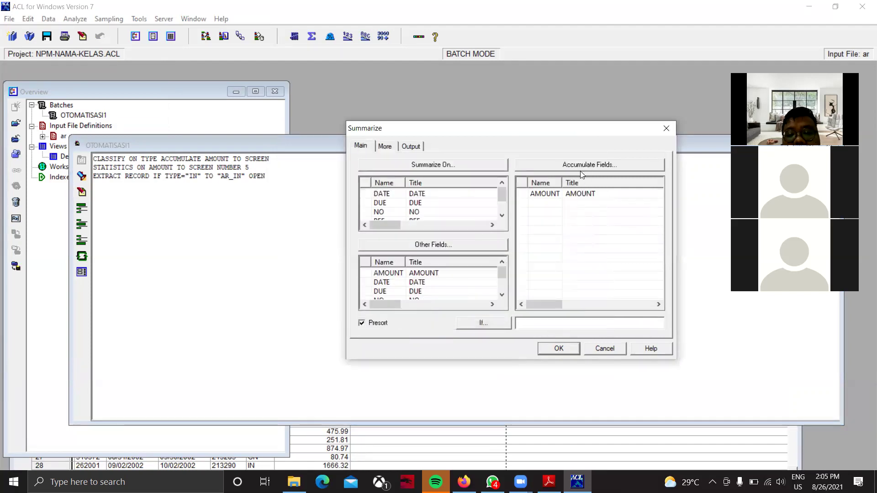
{"action": "left_click", "coordinate": [549, 194]}
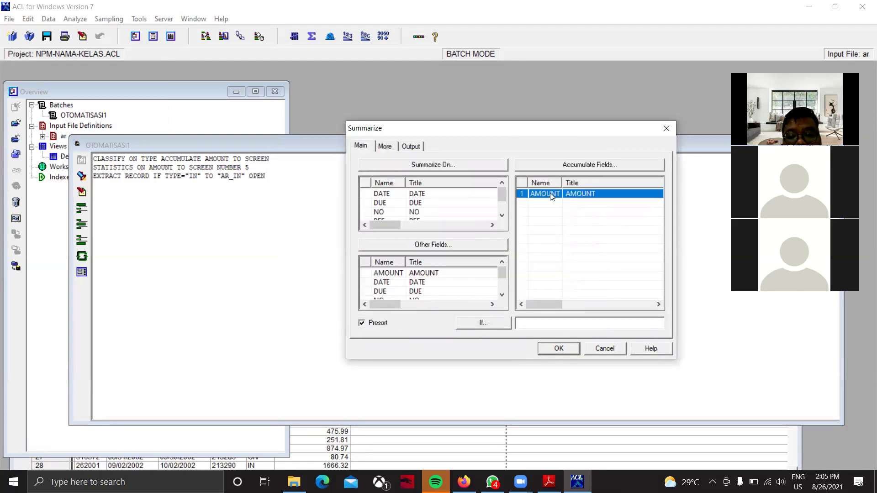
Include NO, TYPE, DATE and DUE as the other fields of the summary.
{"action": "left_click", "coordinate": [450, 247]}
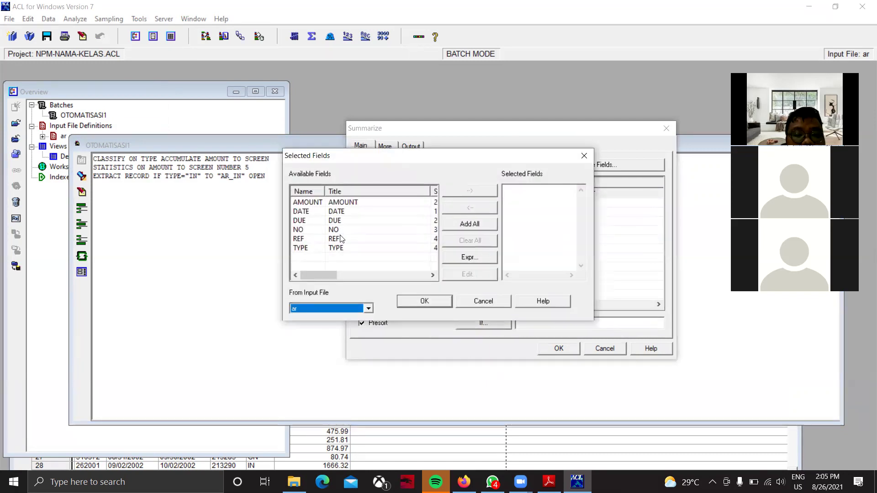
{"action": "double_click", "coordinate": [340, 231]}
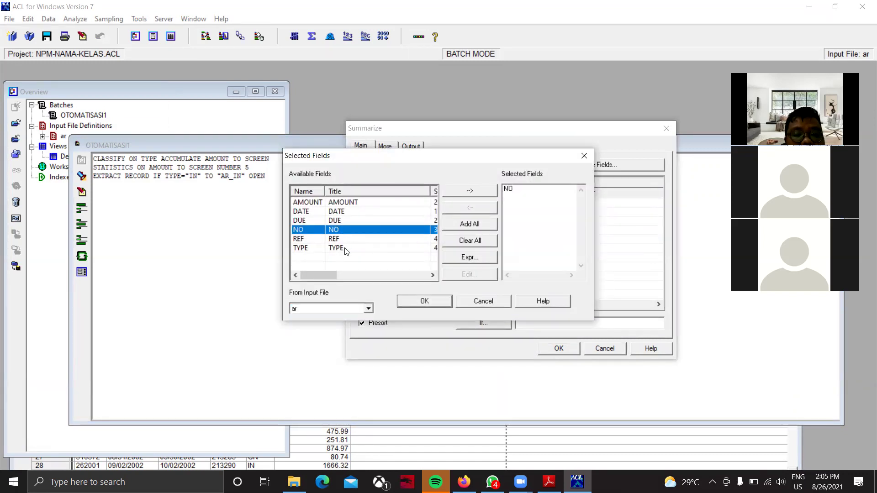
{"action": "double_click", "coordinate": [346, 249]}
{"action": "double_click", "coordinate": [343, 212]}
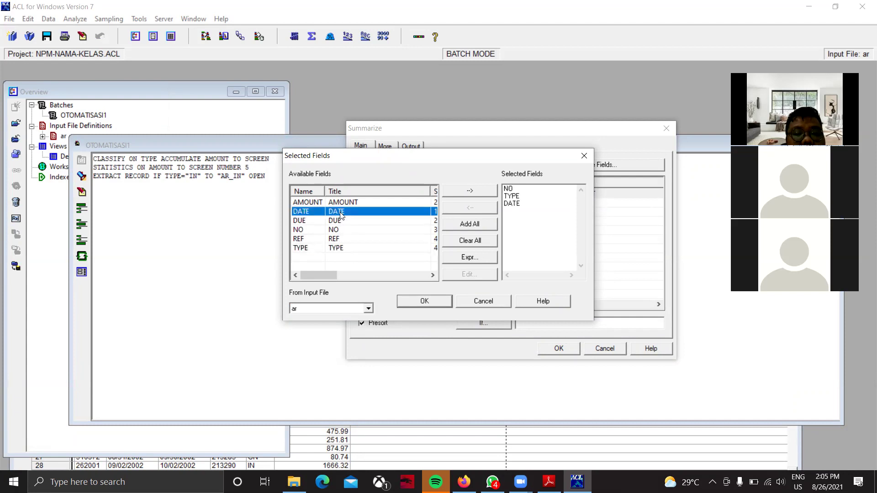
{"action": "double_click", "coordinate": [338, 222]}
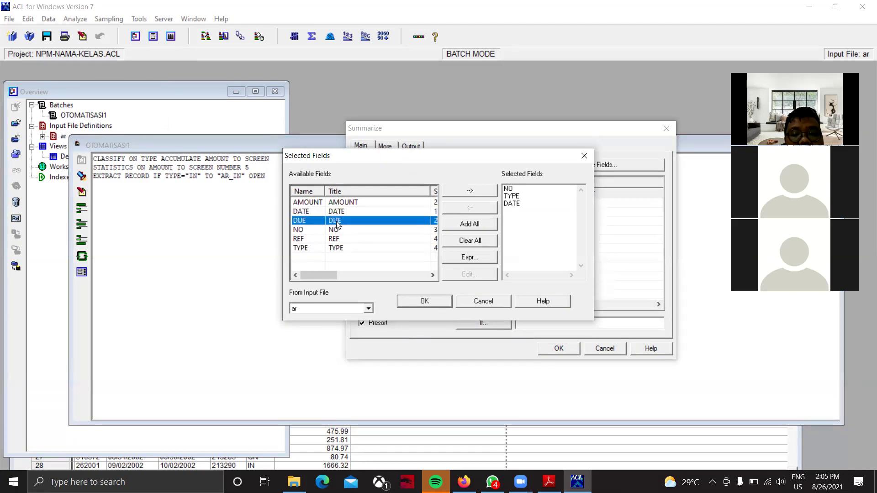
{"action": "left_click", "coordinate": [424, 300]}
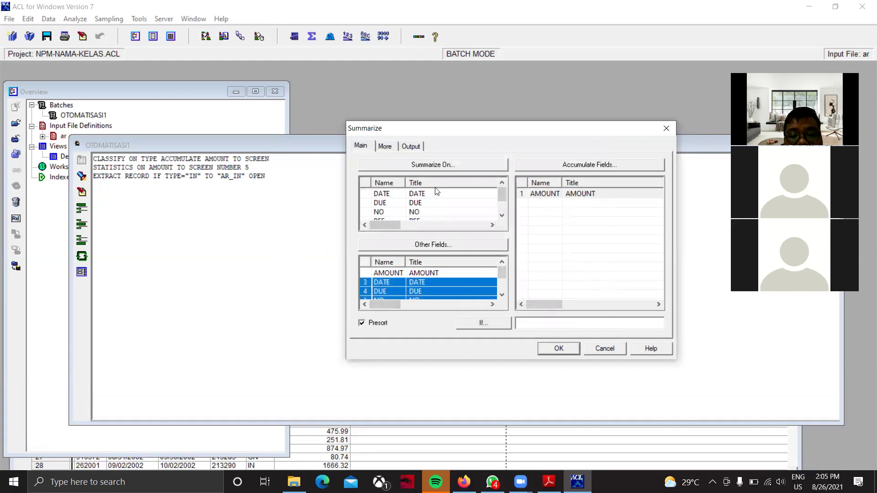
Name the summary's output file SUM_AR and add the Summarize command to the batch.
{"action": "left_click", "coordinate": [409, 147]}
{"action": "left_click", "coordinate": [433, 232]}
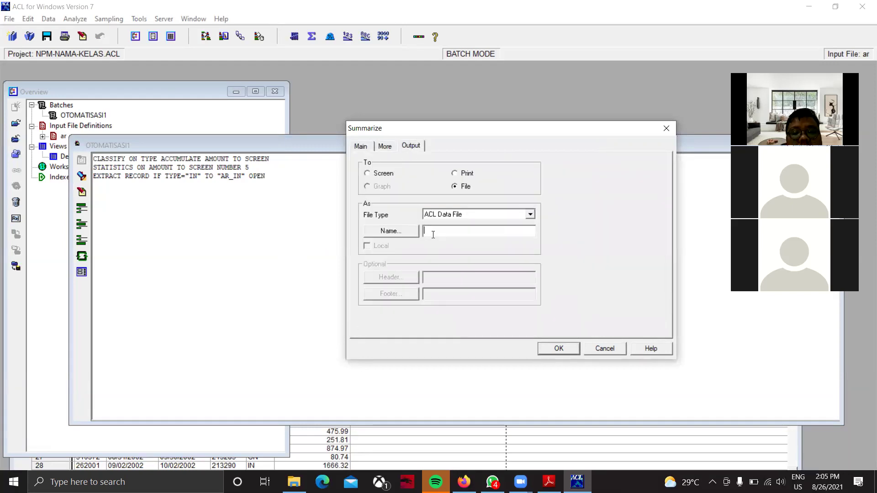
{"action": "type", "text": "SUM_AR"}
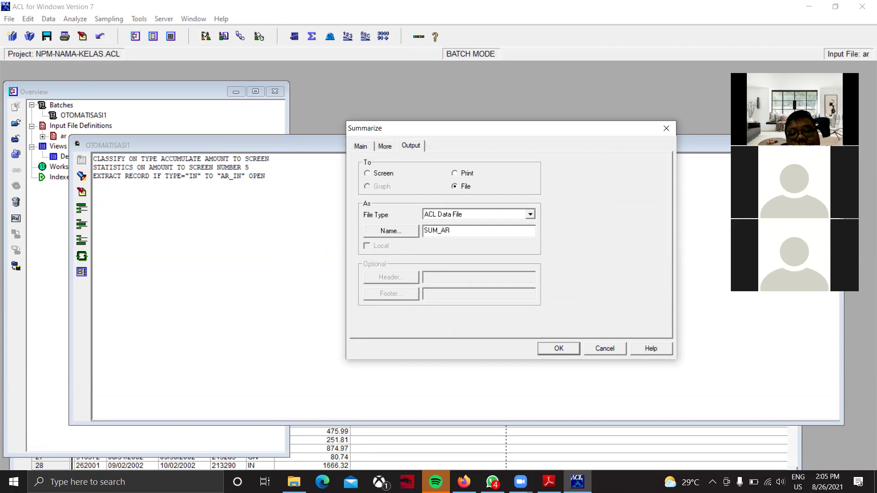
{"action": "left_click", "coordinate": [558, 348]}
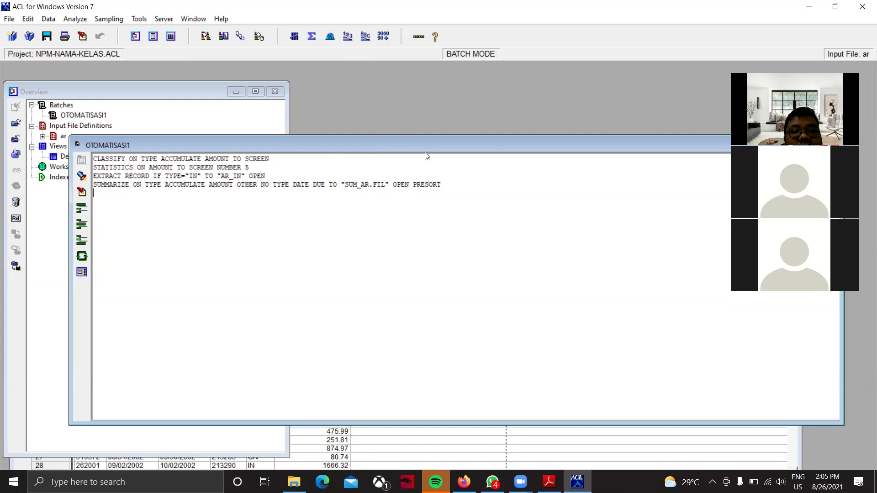
Close the batch, saving its changes as OTOMATISASI1, and move the Default_View window slightly up over the Overview.
{"action": "left_click_drag", "start_coordinate": [429, 145], "coordinate": [265, 188]}
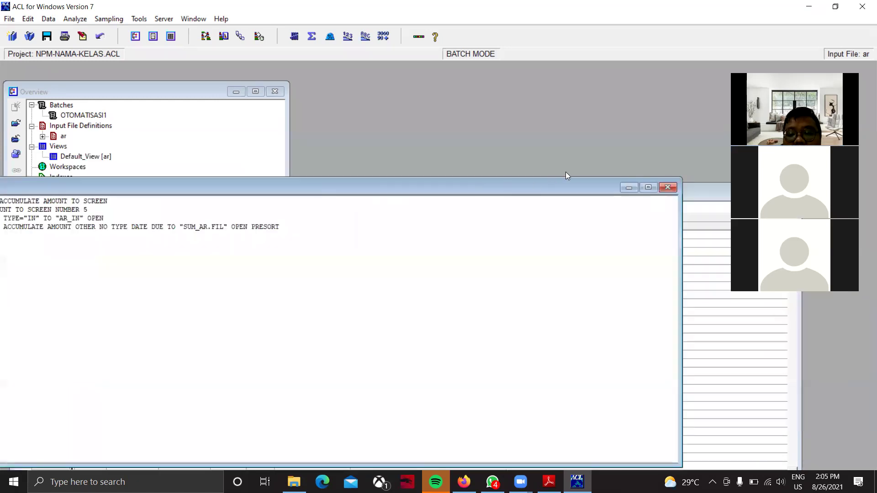
{"action": "left_click", "coordinate": [668, 188]}
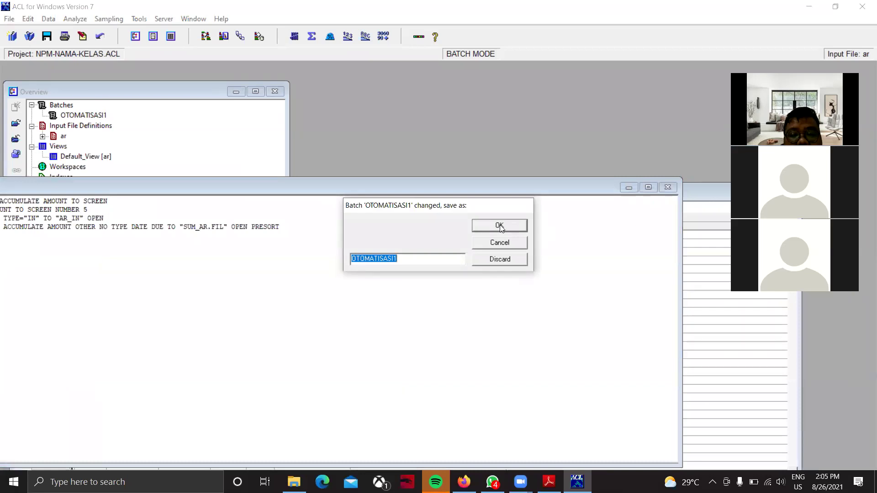
{"action": "left_click", "coordinate": [500, 226]}
{"action": "left_click", "coordinate": [554, 200]}
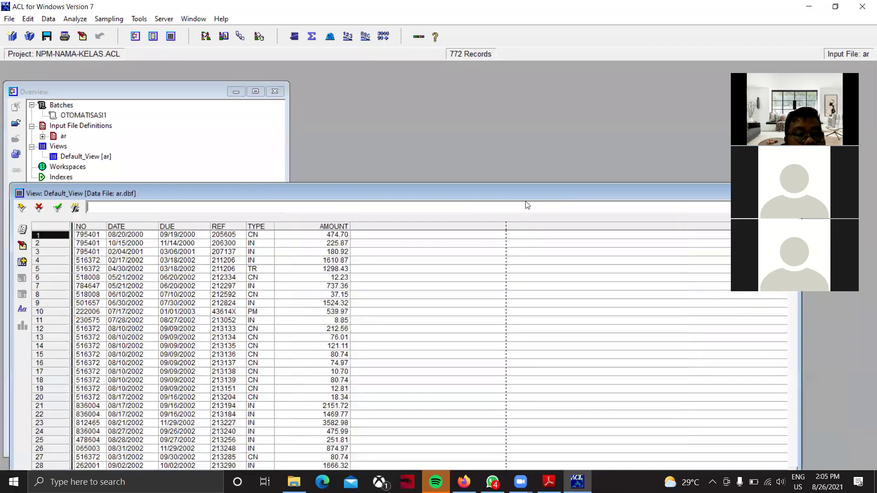
{"action": "left_click_drag", "start_coordinate": [322, 195], "coordinate": [338, 164]}
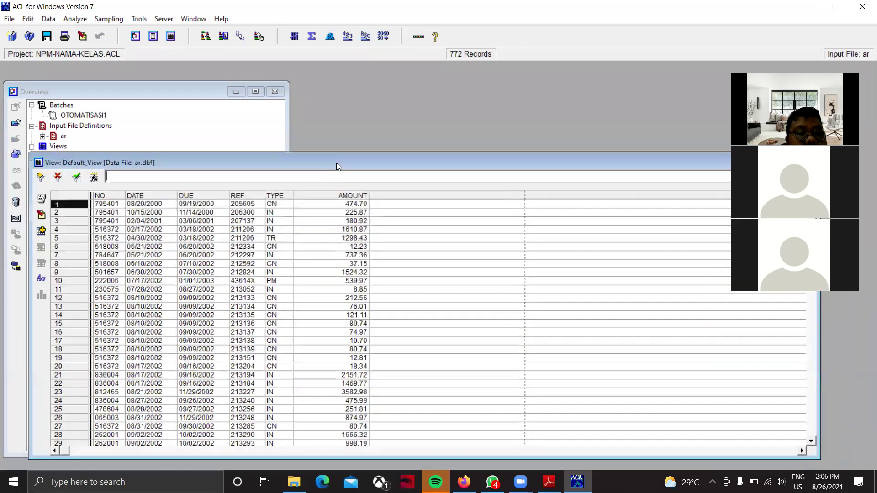
Run the OTOMATISASI1 batch and move the resulting SUM_AR view lower to uncover the Overview.
{"action": "left_click", "coordinate": [89, 116]}
{"action": "double_click", "coordinate": [89, 116]}
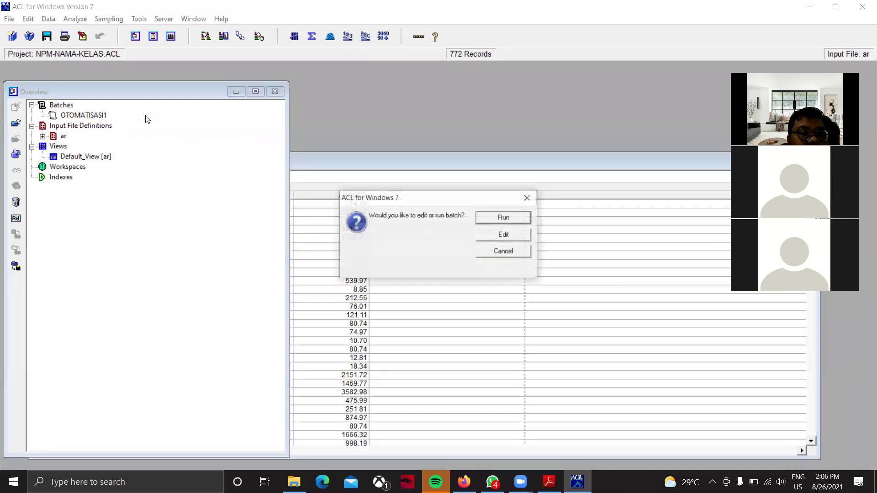
{"action": "left_click", "coordinate": [519, 221]}
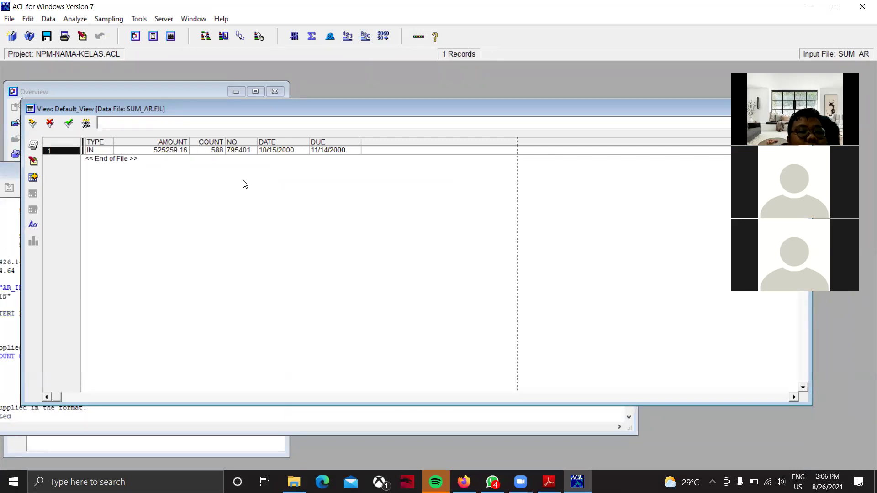
{"action": "left_click_drag", "start_coordinate": [187, 108], "coordinate": [266, 166]}
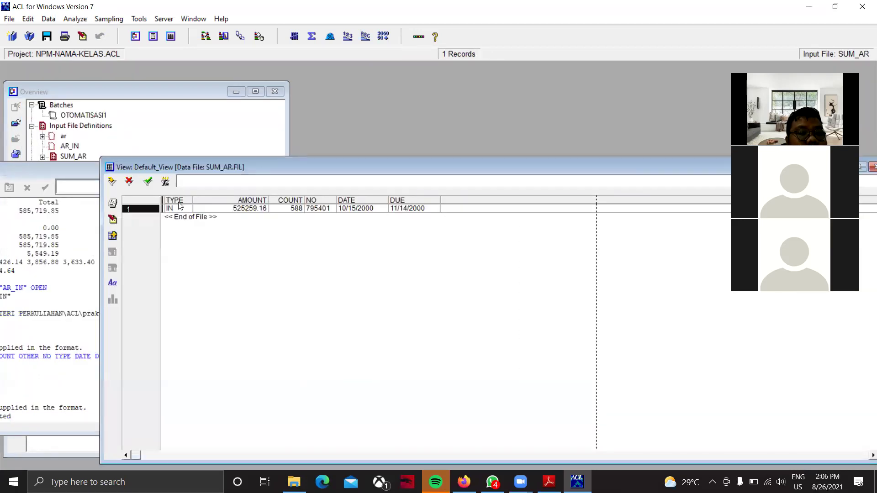
Open the AR_IN input file from the Overview and examine its extracted records.
{"action": "left_click", "coordinate": [146, 132]}
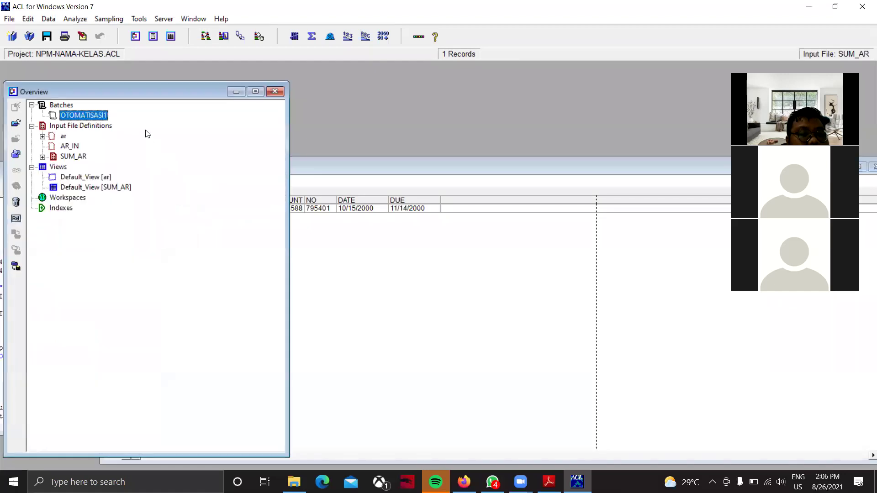
{"action": "left_click", "coordinate": [75, 158]}
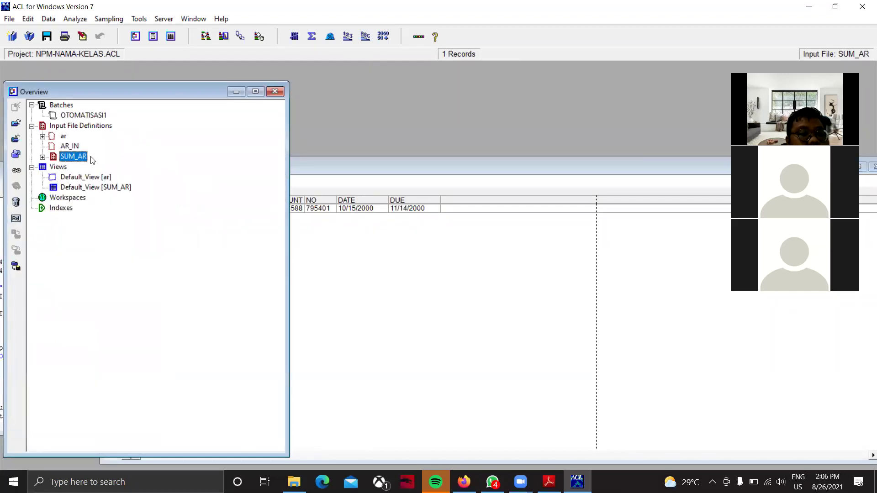
{"action": "left_click", "coordinate": [72, 149]}
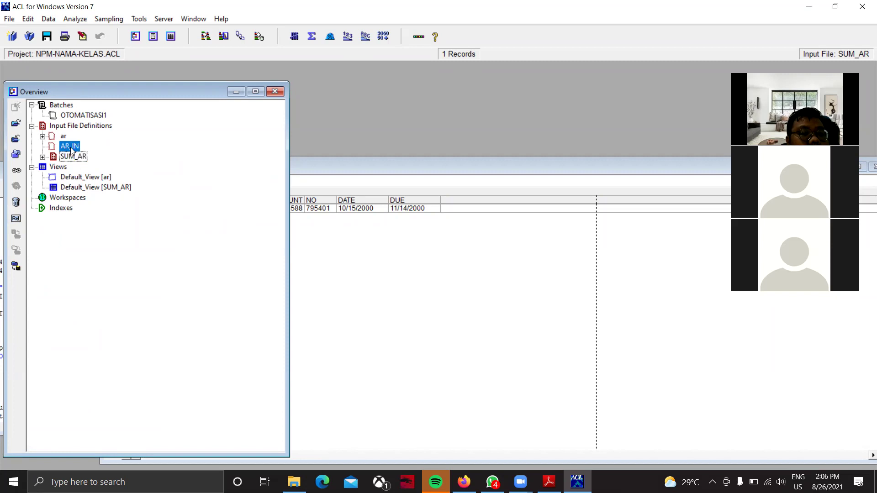
{"action": "double_click", "coordinate": [71, 149]}
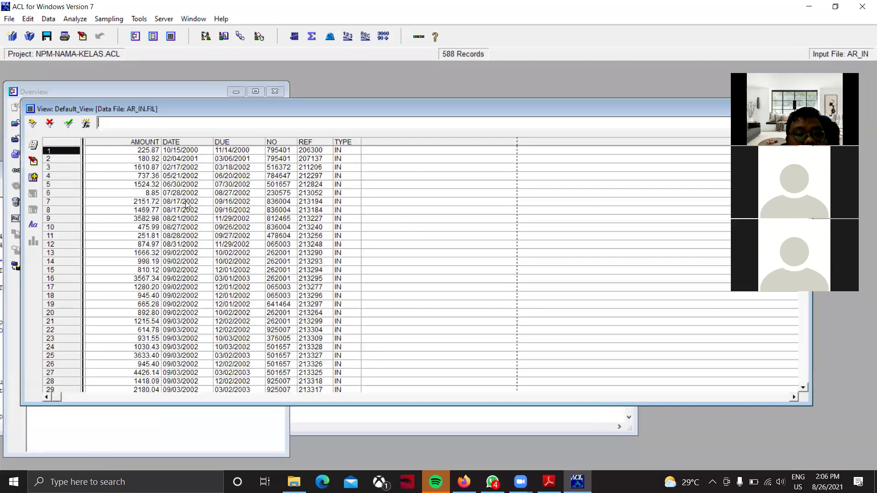
{"action": "left_click", "coordinate": [319, 200]}
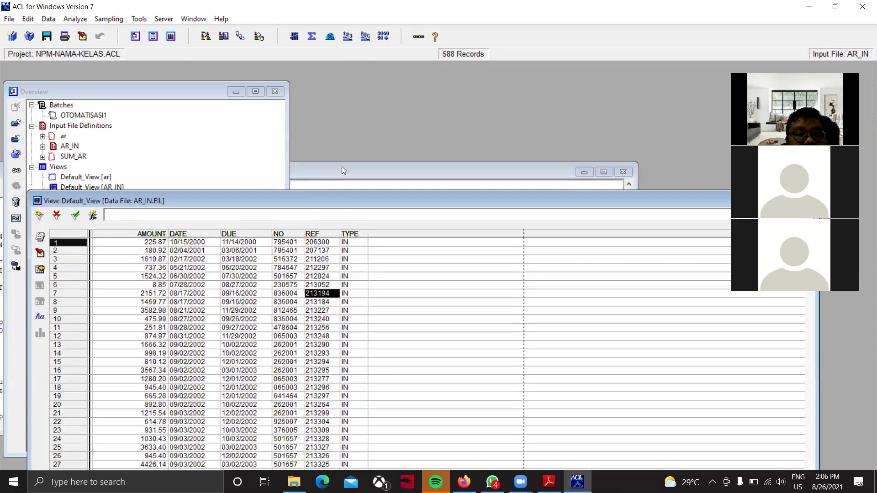
Enlarge the Command Log, review the results of the OTOMATISASI1 run from its start, and close the log.
{"action": "left_click", "coordinate": [343, 168]}
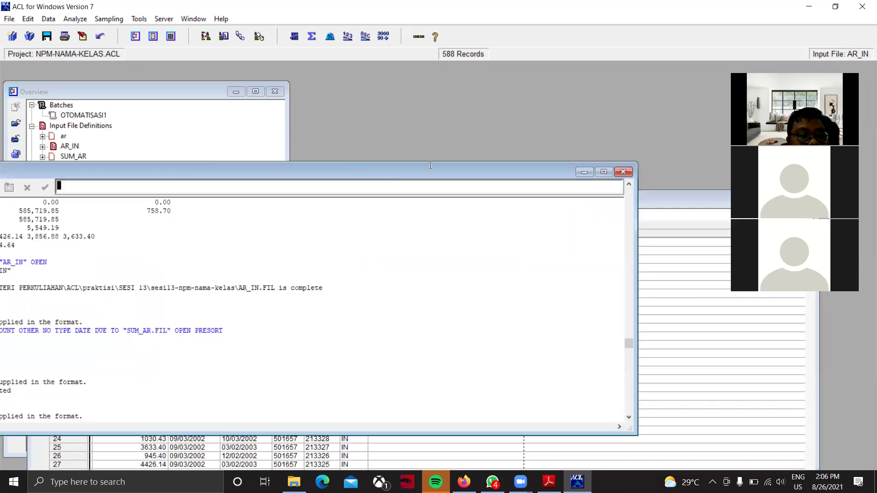
{"action": "left_click_drag", "start_coordinate": [322, 172], "coordinate": [498, 129]}
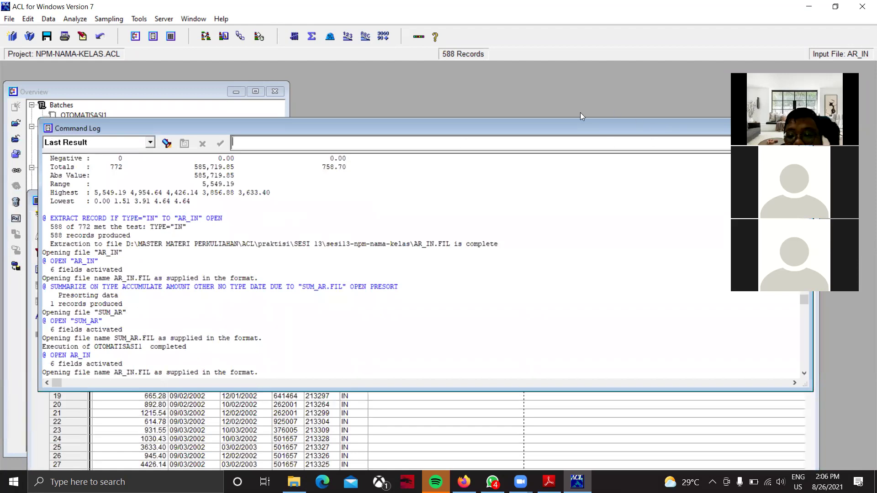
{"action": "double_click", "coordinate": [570, 131]}
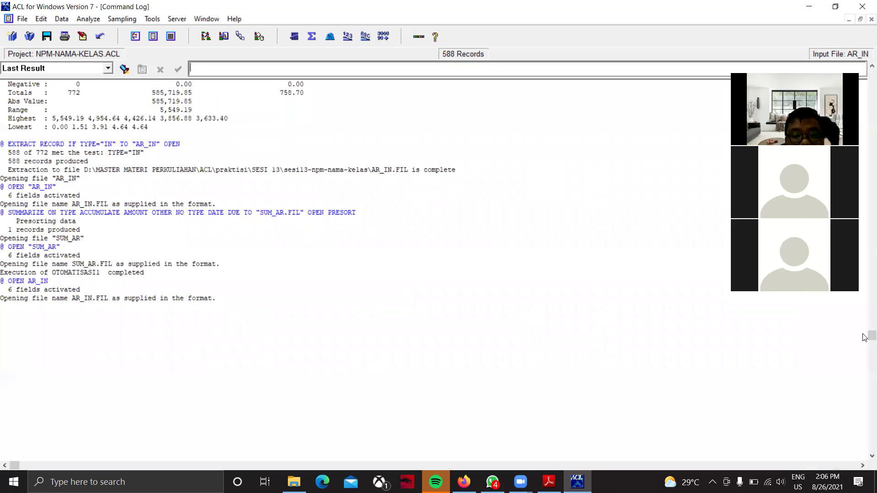
{"action": "left_click_drag", "start_coordinate": [864, 336], "coordinate": [864, 158]}
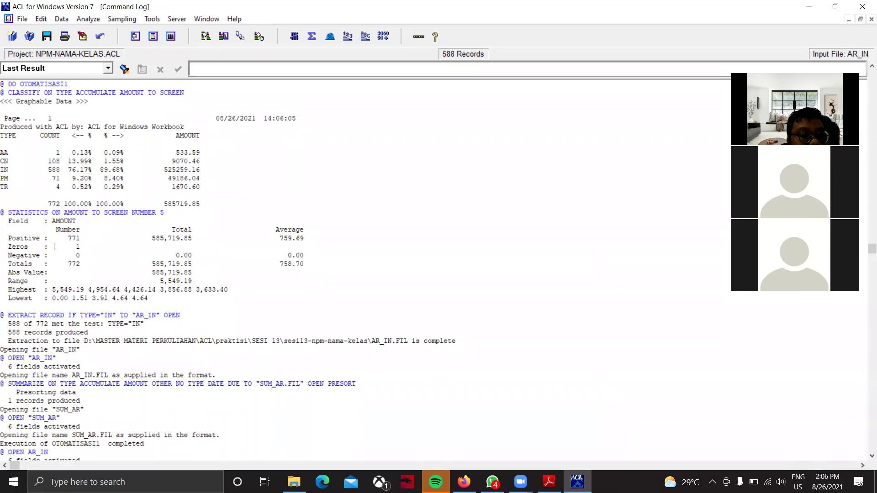
{"action": "left_click", "coordinate": [864, 20]}
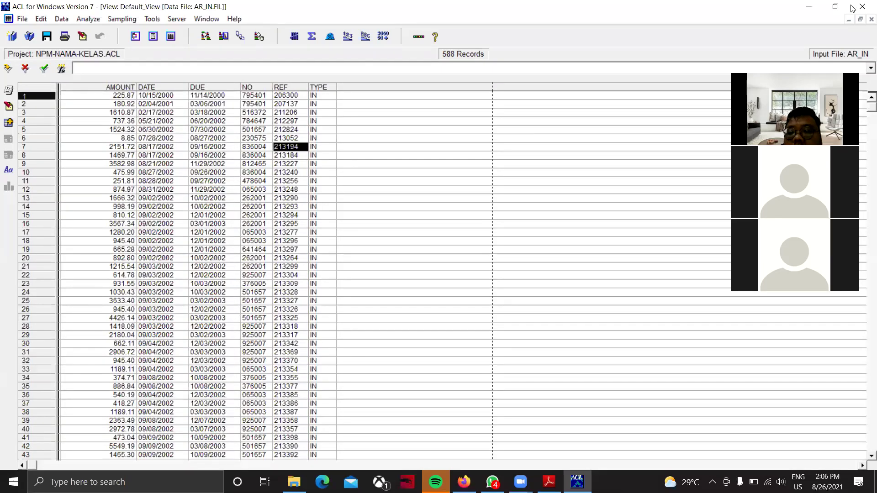
Close the AR_IN view, open the SUM_AR input file to view its summary, and close it again.
{"action": "left_click", "coordinate": [870, 20]}
{"action": "left_click", "coordinate": [64, 119]}
{"action": "double_click", "coordinate": [64, 119]}
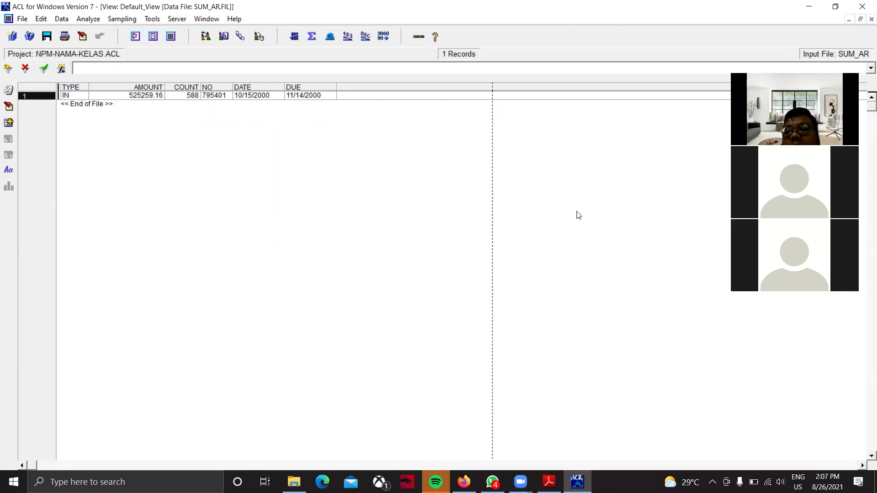
{"action": "left_click", "coordinate": [871, 19]}
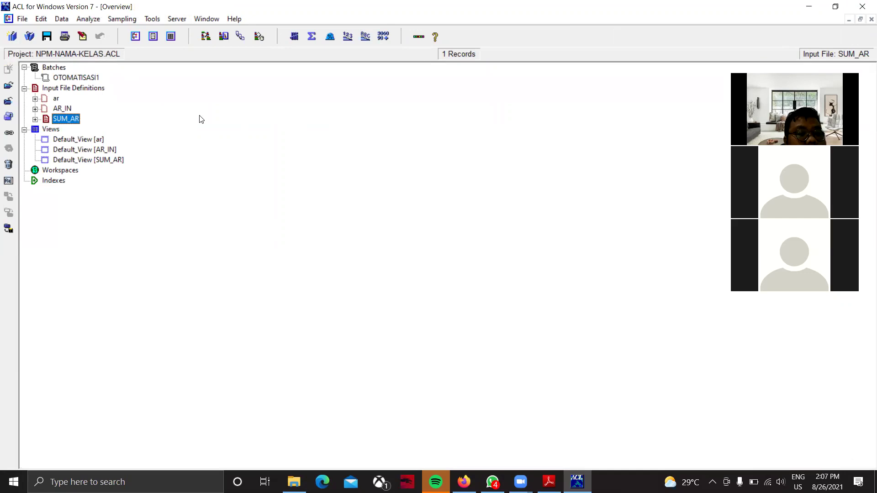
Delete the SUM_AR input file definition from the project.
{"action": "right_click", "coordinate": [65, 119]}
{"action": "left_click", "coordinate": [102, 169]}
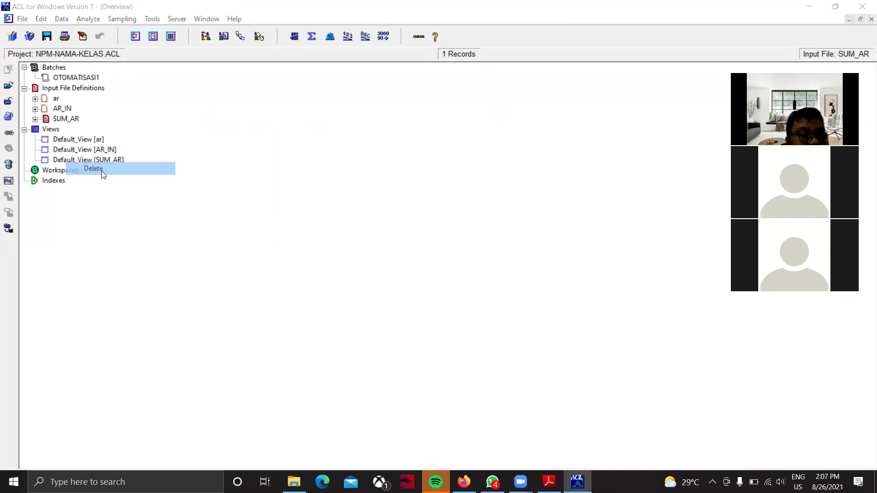
{"action": "left_click", "coordinate": [488, 220]}
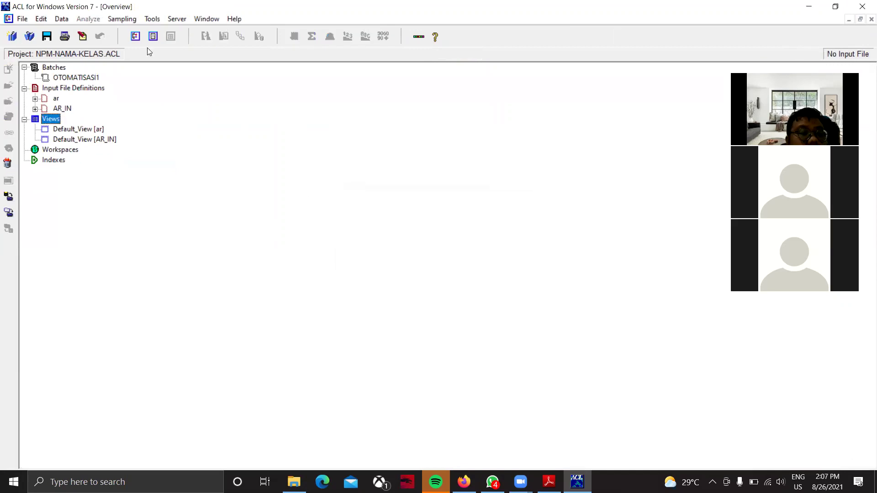
Create a new batch and restore its window to a smaller size beside the Overview.
{"action": "right_click", "coordinate": [50, 68]}
{"action": "left_click", "coordinate": [82, 76]}
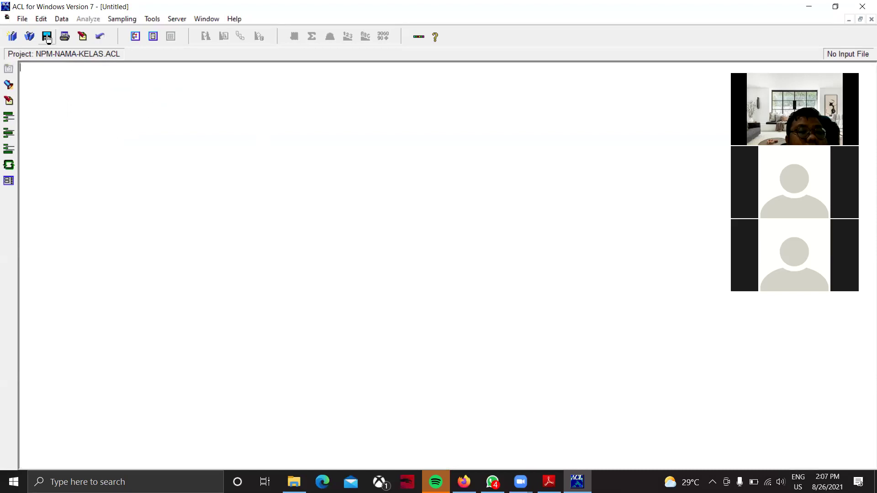
{"action": "left_click", "coordinate": [62, 19]}
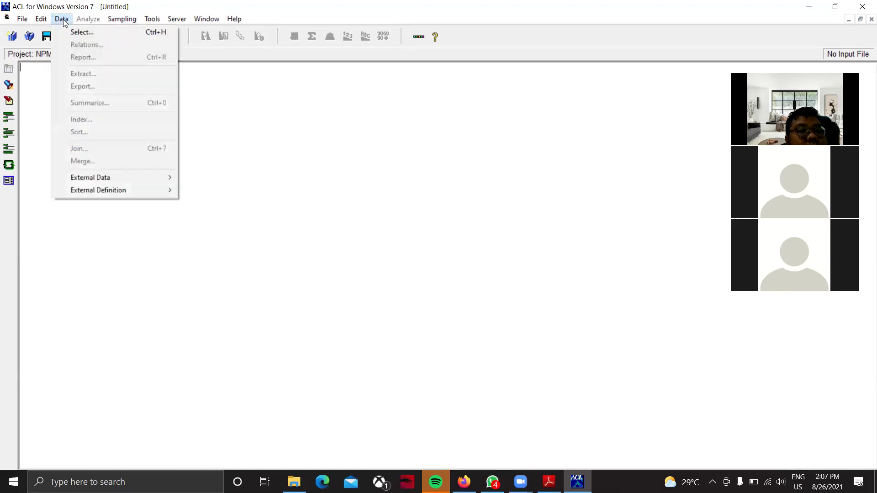
{"action": "left_click", "coordinate": [63, 19]}
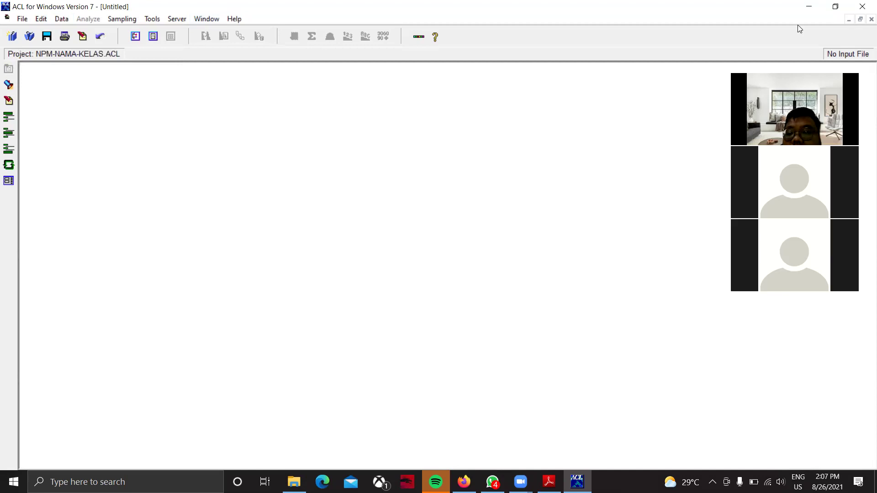
{"action": "left_click", "coordinate": [860, 19]}
{"action": "left_click", "coordinate": [138, 92]}
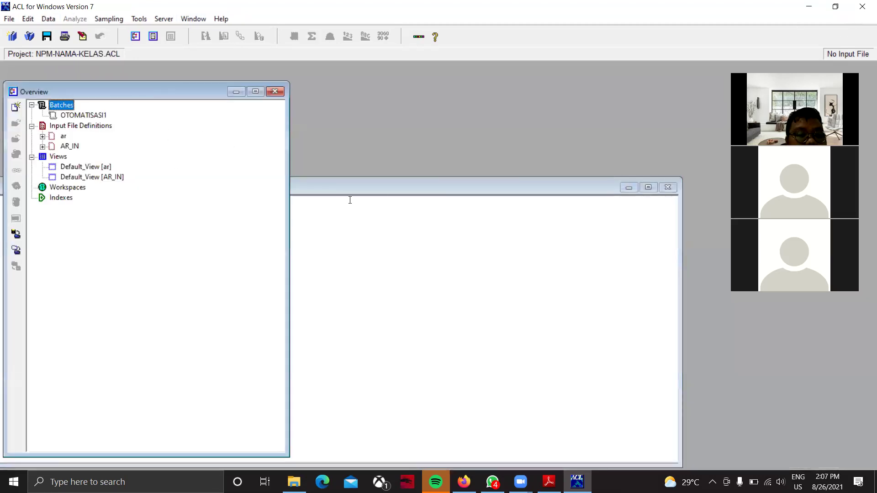
{"action": "left_click", "coordinate": [365, 191]}
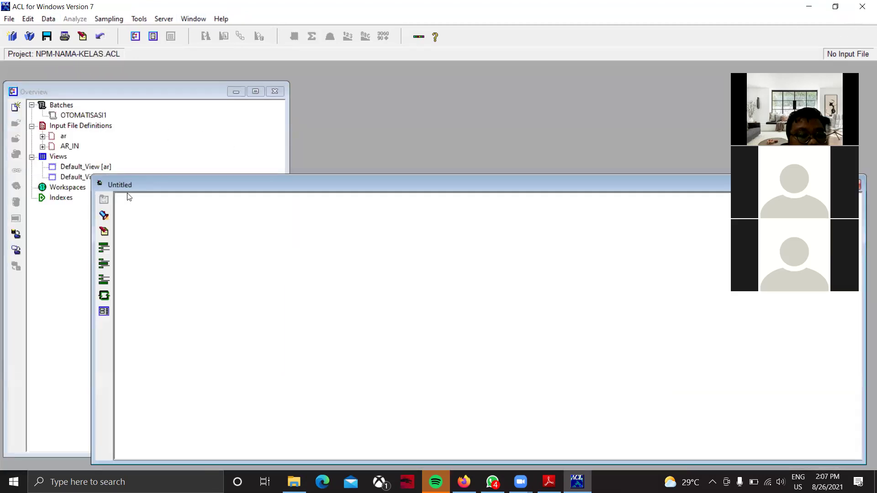
Open the ar input file so that its opening is recorded in the untitled batch.
{"action": "left_click", "coordinate": [56, 21]}
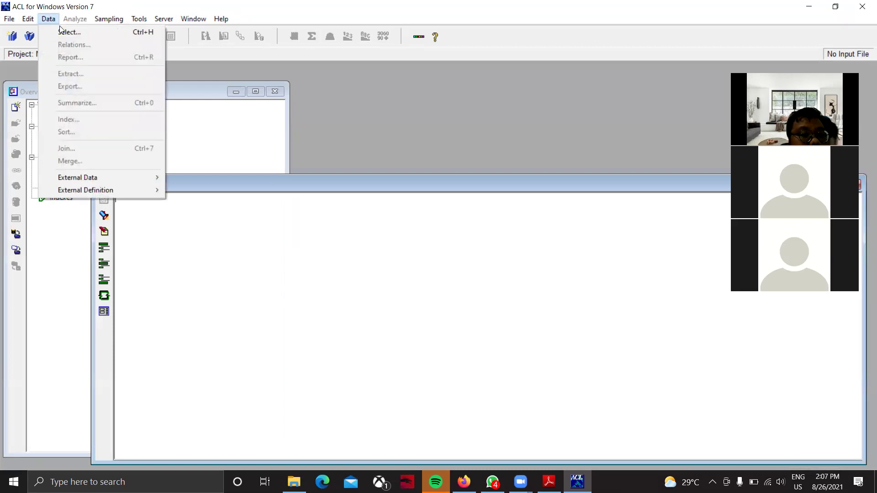
{"action": "left_click", "coordinate": [221, 186]}
{"action": "left_click", "coordinate": [63, 136]}
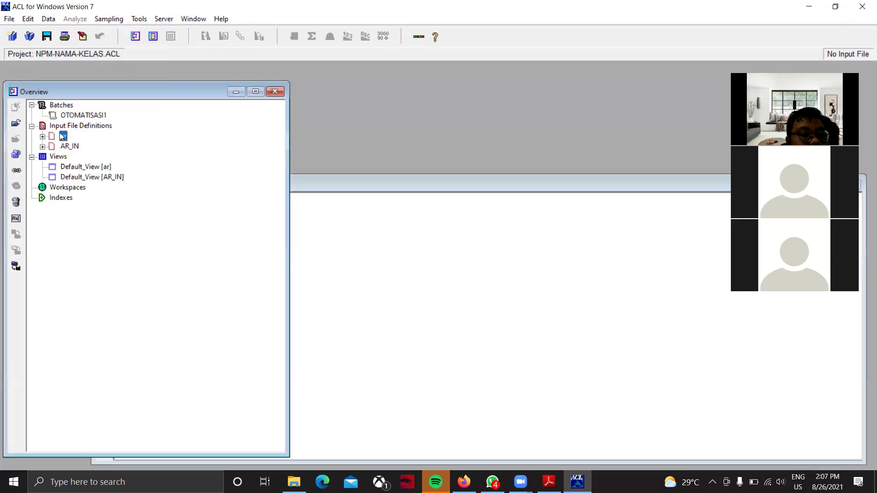
{"action": "double_click", "coordinate": [63, 136]}
{"action": "left_click", "coordinate": [389, 185]}
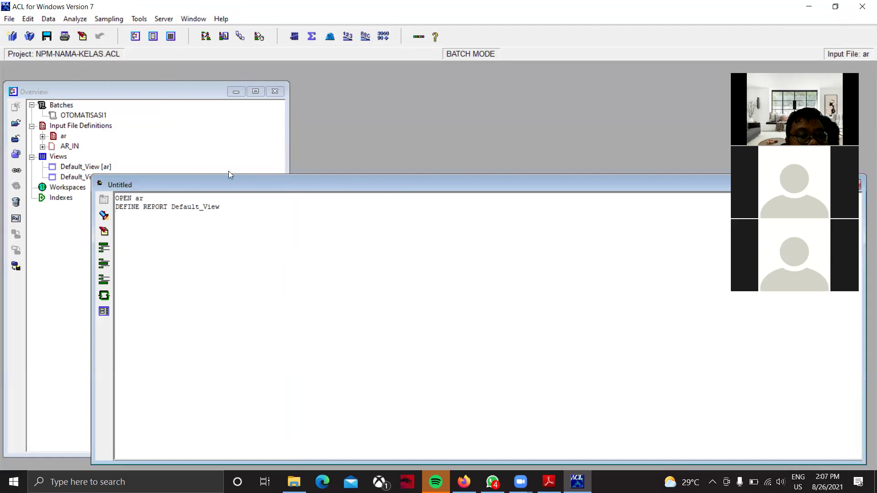
Set up a Summarize command for the new batch on the TYPE field, accumulating AMOUNT.
{"action": "left_click", "coordinate": [54, 21]}
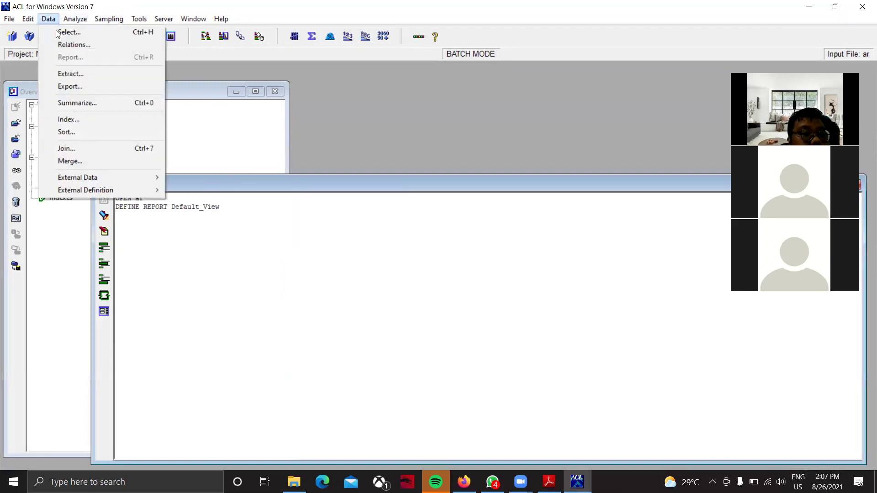
{"action": "left_click", "coordinate": [75, 103]}
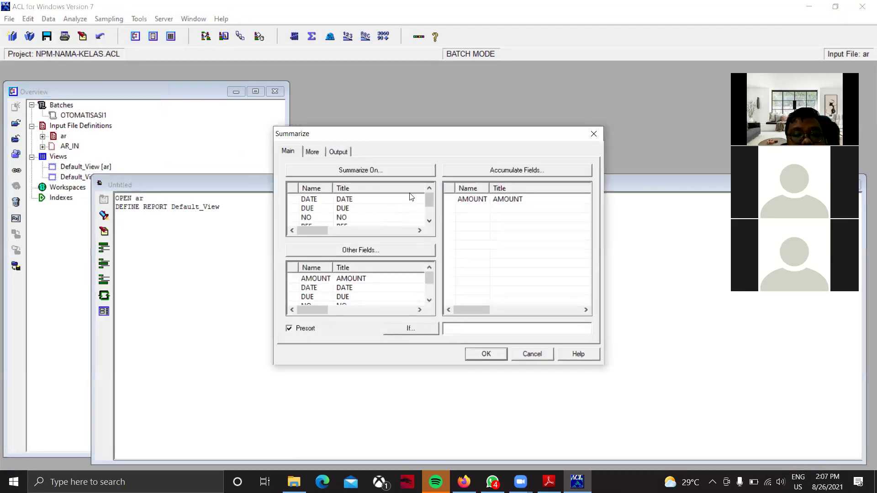
{"action": "left_click", "coordinate": [395, 173]}
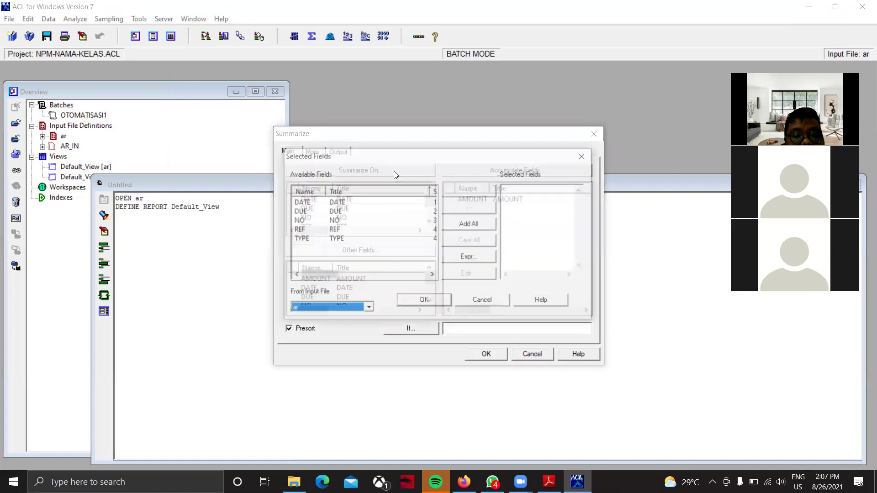
{"action": "double_click", "coordinate": [335, 238]}
{"action": "left_click", "coordinate": [413, 303]}
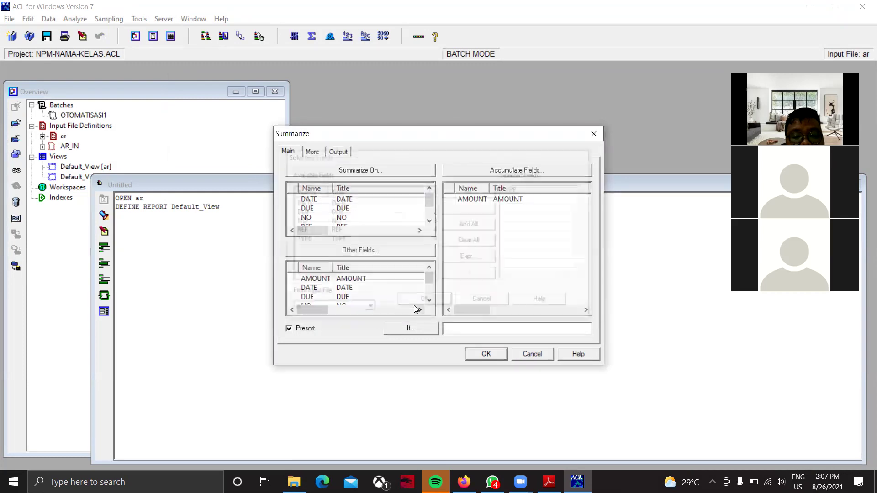
{"action": "left_click", "coordinate": [511, 199]}
Include NO, DATE, DUE and TYPE as the other fields of the Summarize command.
{"action": "left_click", "coordinate": [359, 252]}
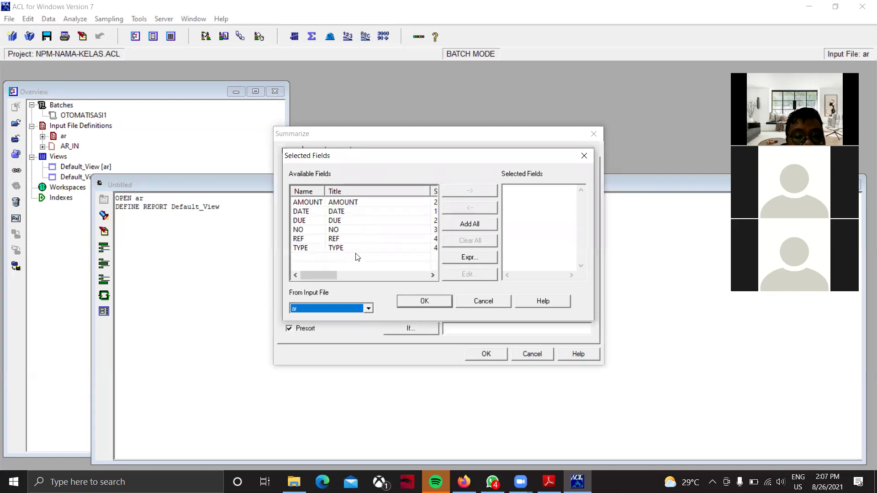
{"action": "double_click", "coordinate": [337, 231]}
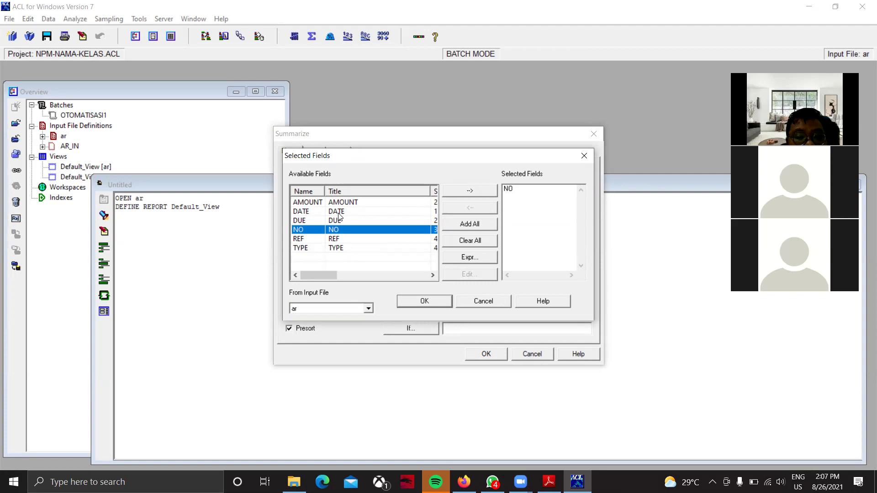
{"action": "double_click", "coordinate": [338, 213]}
{"action": "double_click", "coordinate": [340, 222]}
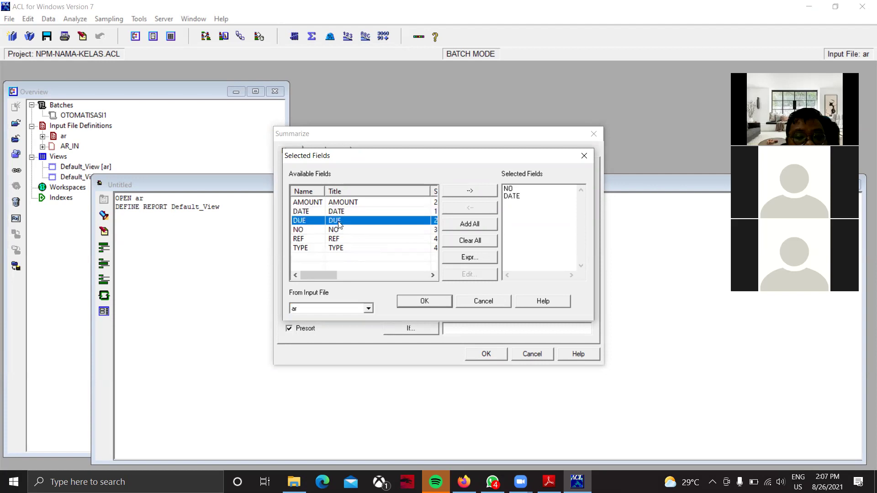
{"action": "double_click", "coordinate": [335, 249]}
{"action": "left_click", "coordinate": [443, 305]}
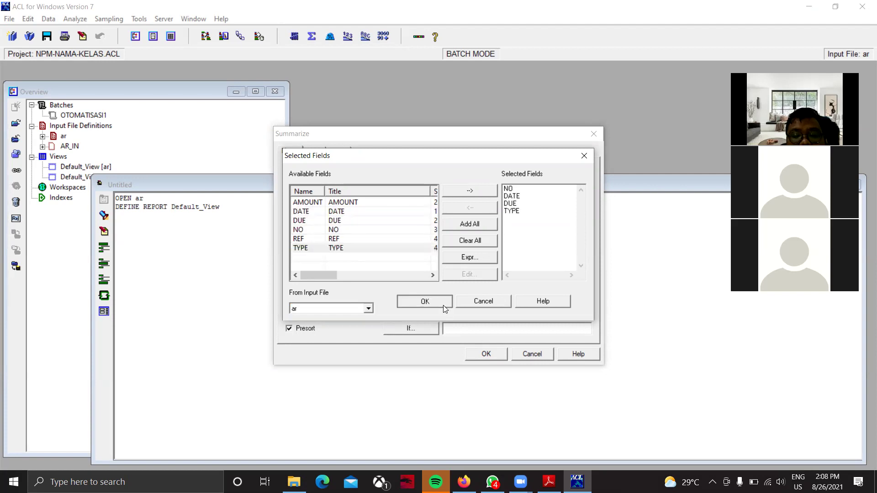
Send the Summarize output to an ACL data file named SUM_AR and add the command to the batch.
{"action": "left_click", "coordinate": [346, 154]}
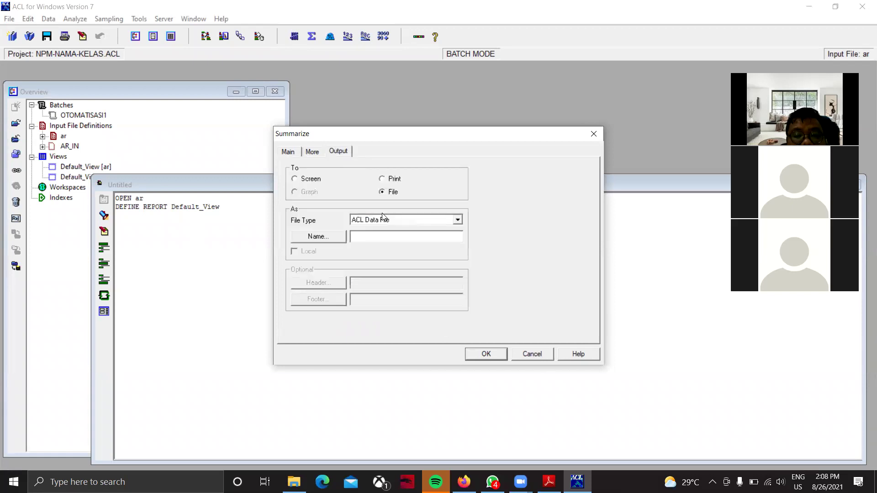
{"action": "left_click", "coordinate": [384, 237]}
{"action": "type", "text": "SUM_AR"}
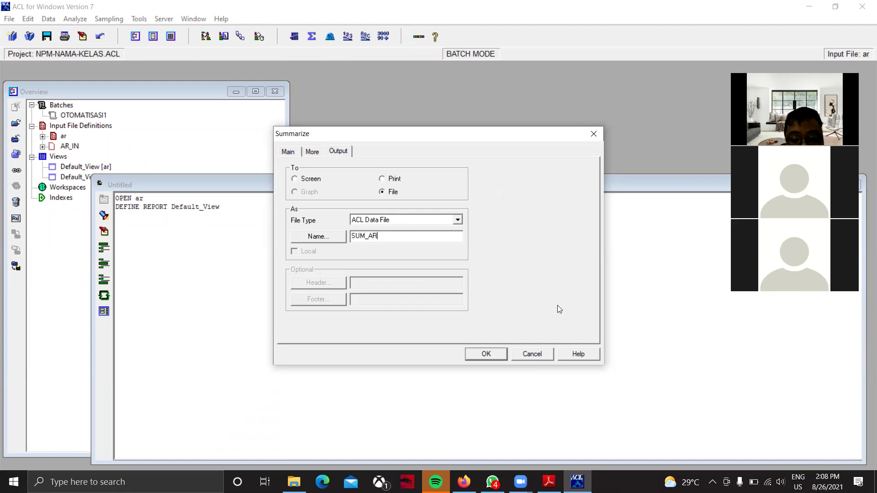
{"action": "left_click", "coordinate": [486, 354]}
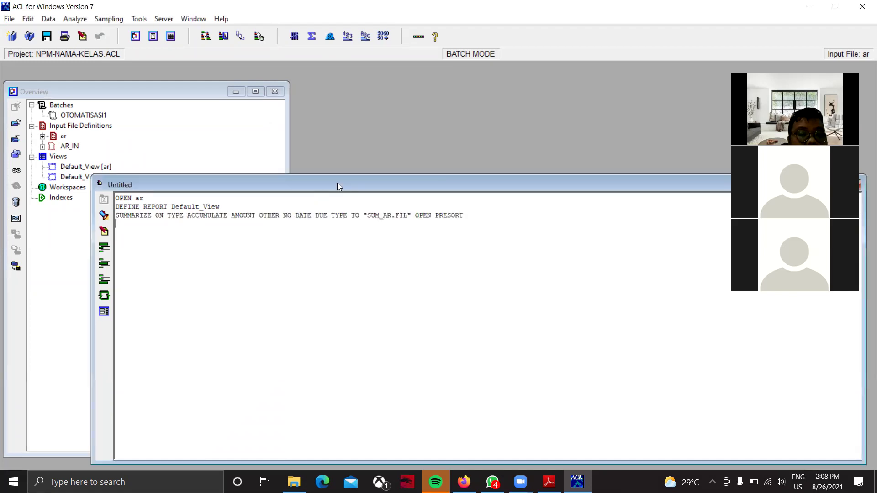
Close the untitled batch window and save the batch as OTOMATISASI2.
{"action": "left_click_drag", "start_coordinate": [364, 187], "coordinate": [304, 177]}
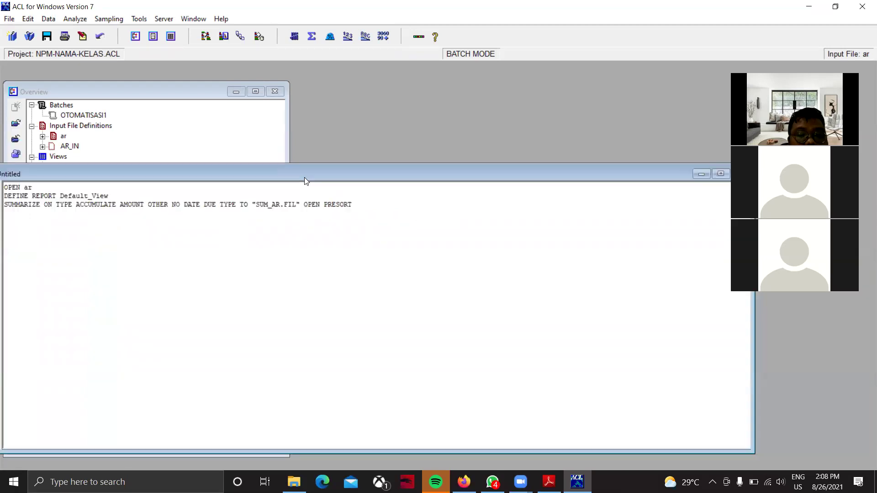
{"action": "left_click_drag", "start_coordinate": [626, 174], "coordinate": [513, 194]}
{"action": "left_click", "coordinate": [627, 194]}
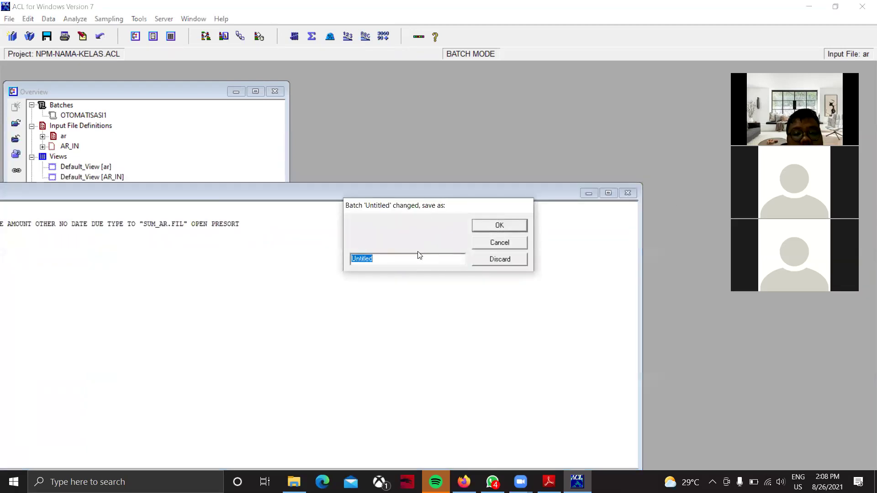
{"action": "type", "text": "OTOMATISASI2"}
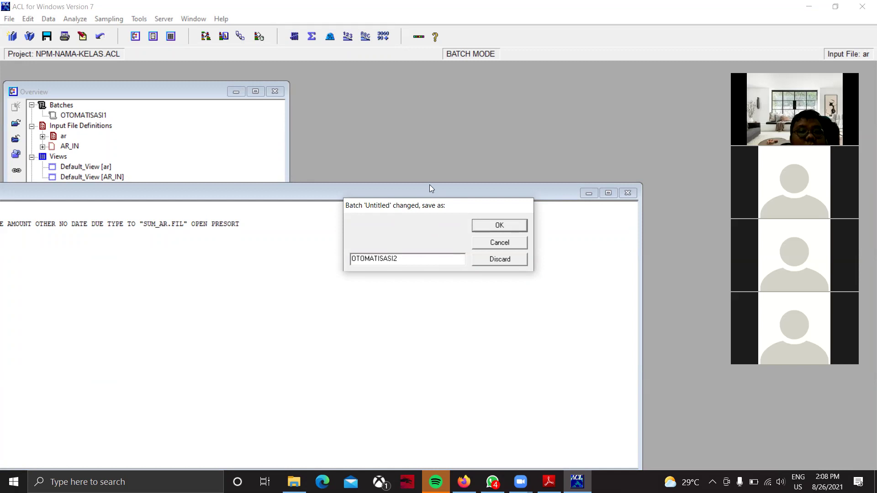
{"action": "left_click", "coordinate": [499, 225]}
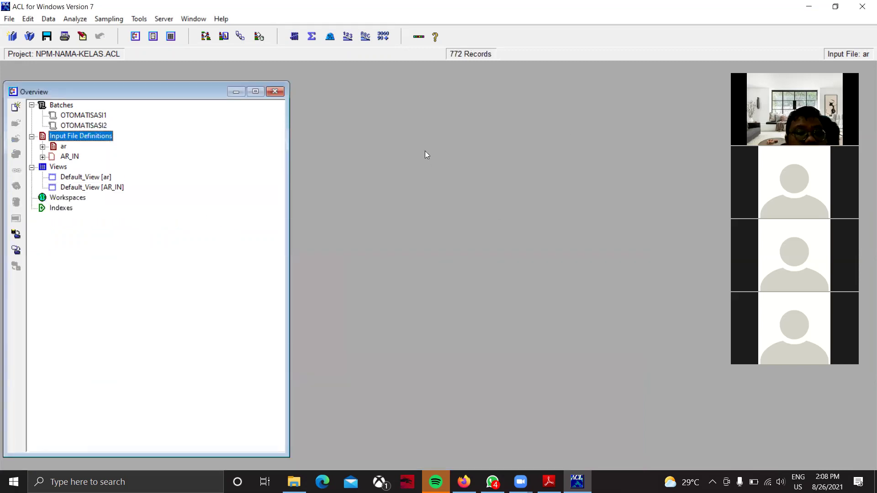
Run the OTOMATISASI2 batch and overwrite the existing SUM_AR.FIL file.
{"action": "left_click", "coordinate": [97, 127]}
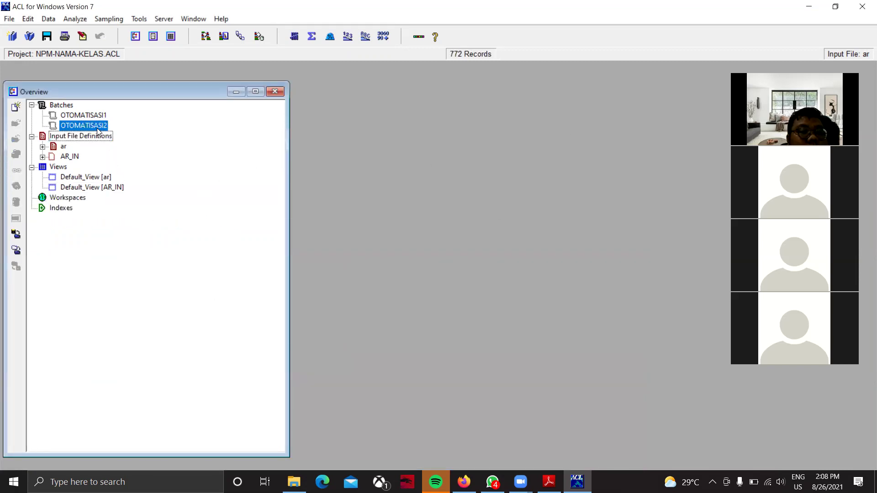
{"action": "double_click", "coordinate": [97, 129]}
{"action": "left_click", "coordinate": [498, 219]}
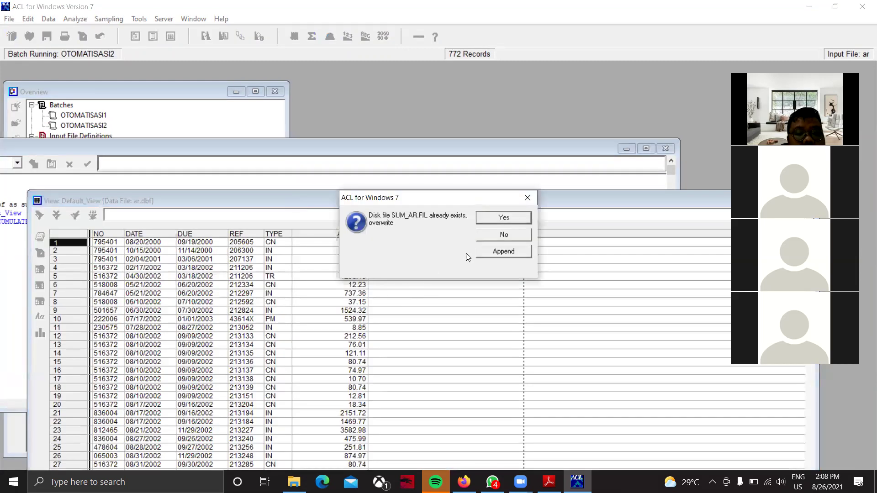
{"action": "left_click", "coordinate": [514, 217]}
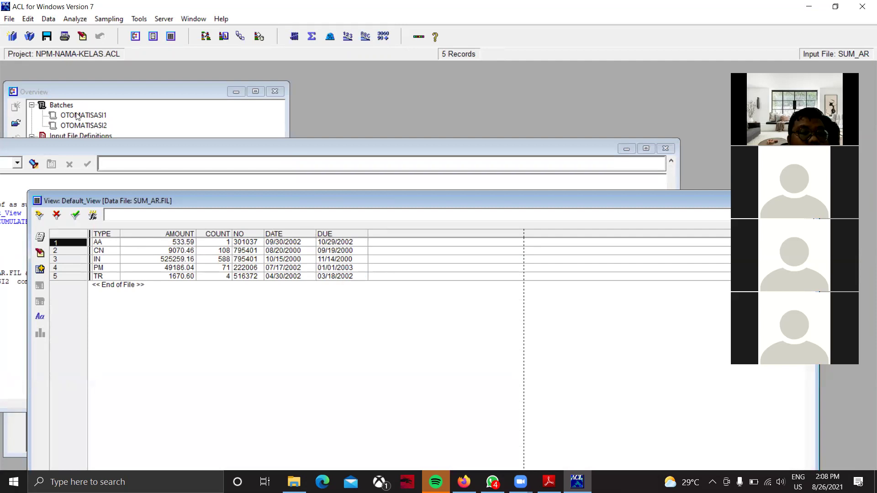
Check the batch's execution in the Command Log, move the log clear of the Overview, and return to the SUM_AR view.
{"action": "left_click", "coordinate": [126, 151]}
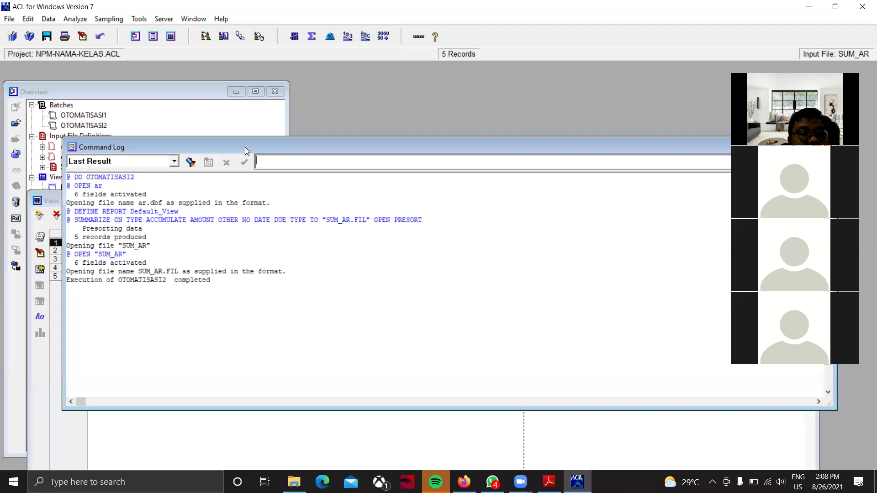
{"action": "left_click_drag", "start_coordinate": [244, 147], "coordinate": [384, 113]}
{"action": "left_click", "coordinate": [115, 199]}
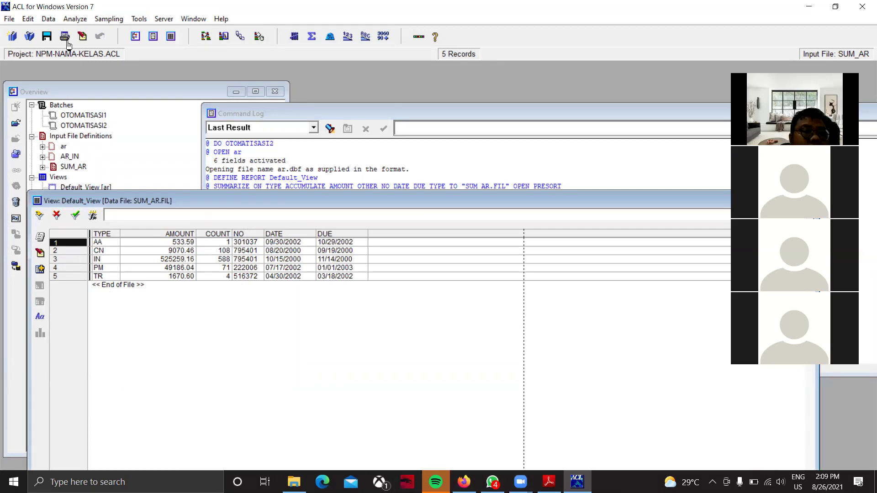
{"action": "left_click", "coordinate": [49, 19]}
{"action": "mouse_move", "coordinate": [70, 19]}
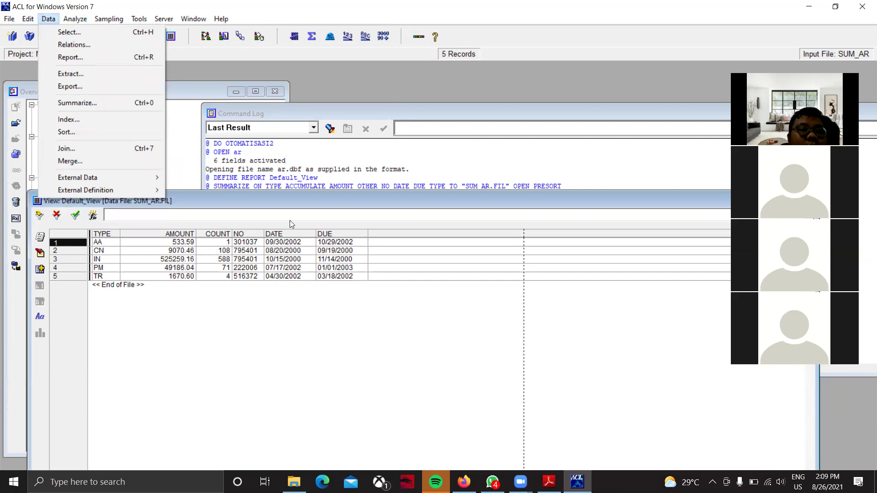
Open the ar input file from the project Overview.
{"action": "left_click", "coordinate": [186, 100]}
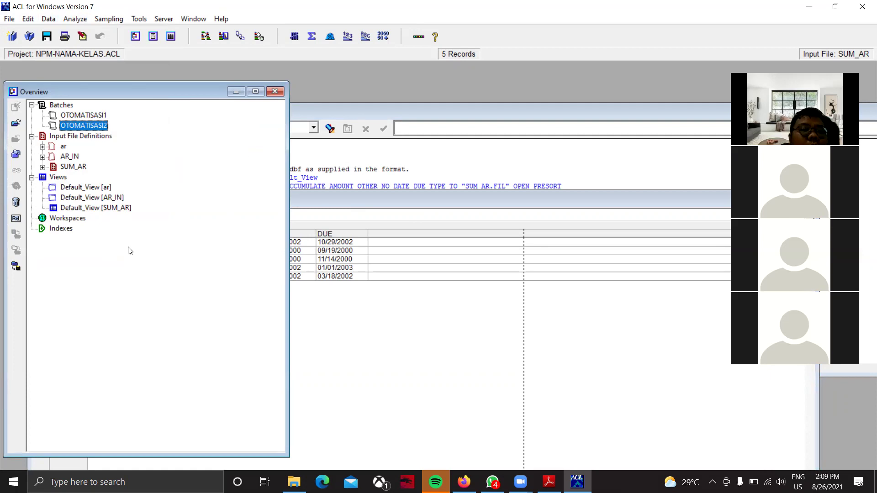
{"action": "left_click", "coordinate": [63, 147]}
{"action": "double_click", "coordinate": [63, 147]}
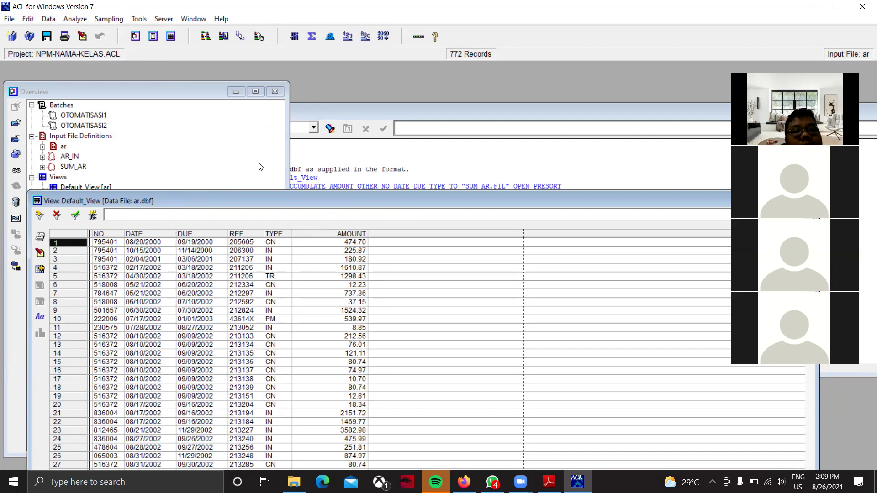
View the list of selectable input file definitions and close it without choosing one.
{"action": "left_click", "coordinate": [53, 20]}
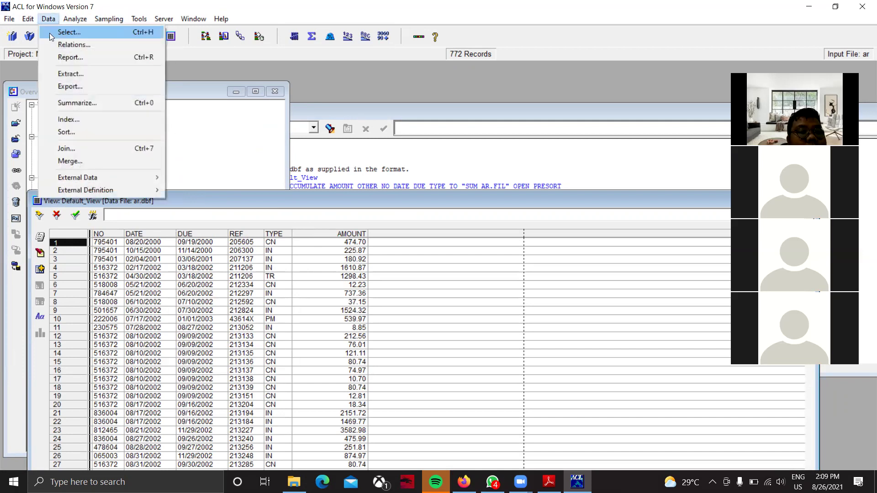
{"action": "left_click", "coordinate": [76, 34]}
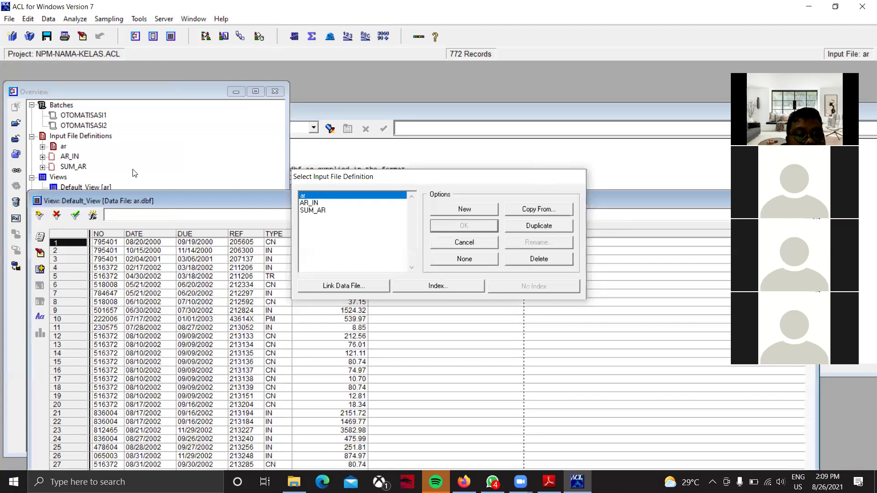
{"action": "left_click", "coordinate": [576, 177]}
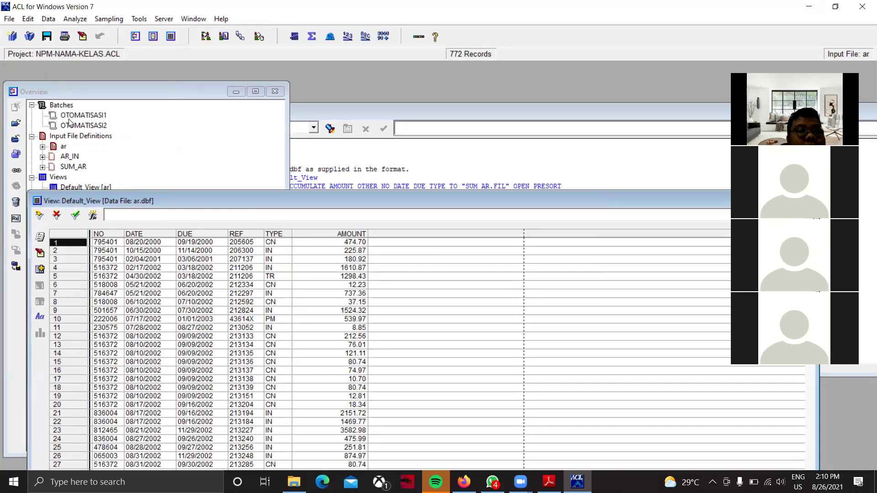
Open the OTOMATISASI1 and OTOMATISASI2 batches for editing to compare their recorded commands.
{"action": "right_click", "coordinate": [98, 117]}
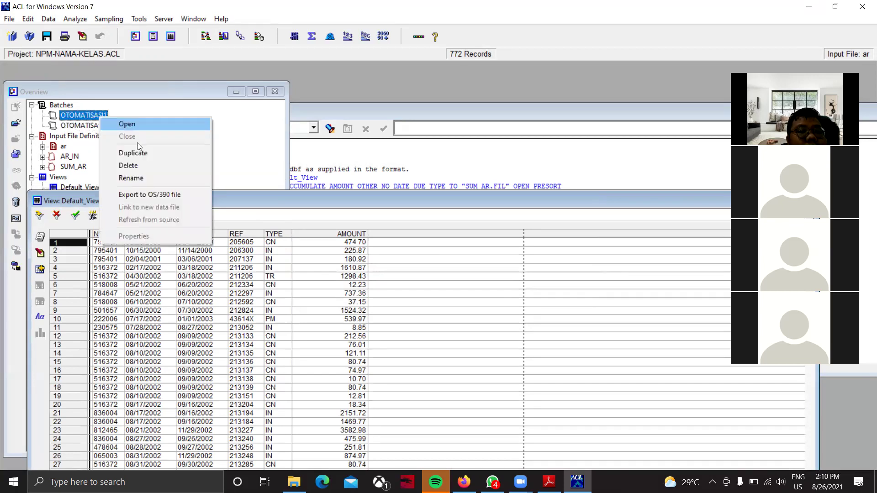
{"action": "left_click", "coordinate": [136, 124]}
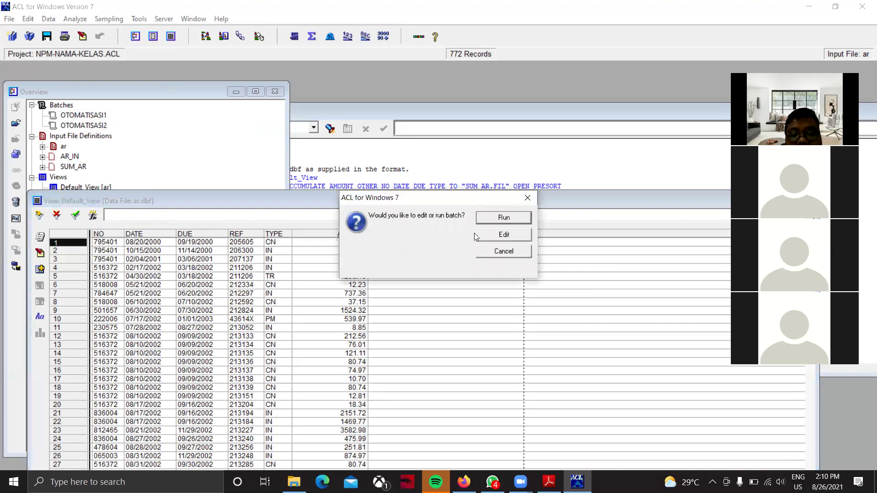
{"action": "left_click", "coordinate": [485, 235]}
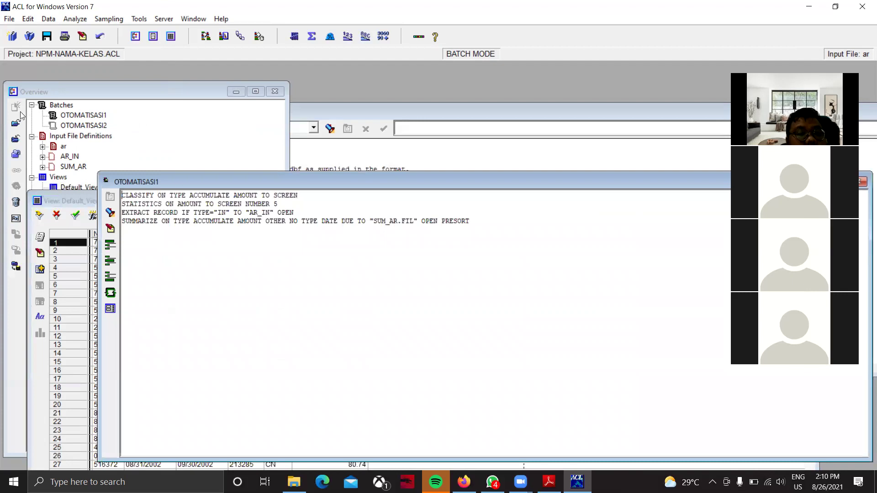
{"action": "right_click", "coordinate": [69, 127]}
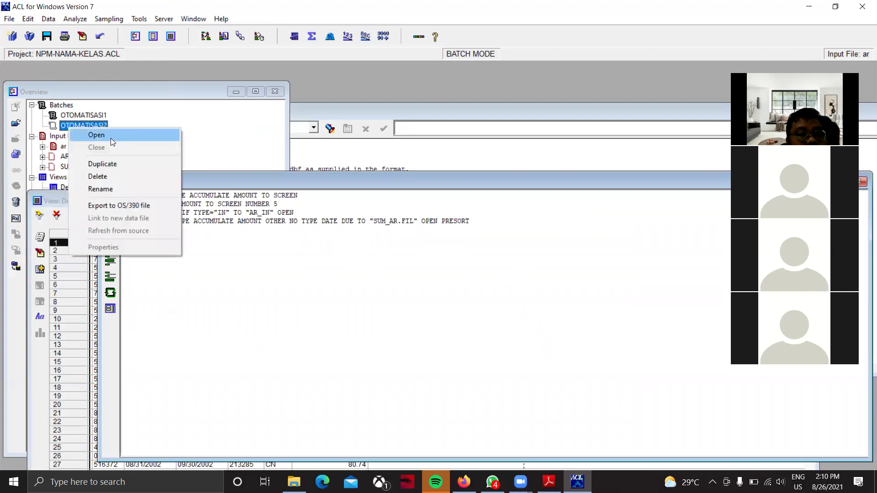
{"action": "left_click", "coordinate": [111, 138]}
{"action": "left_click", "coordinate": [483, 233]}
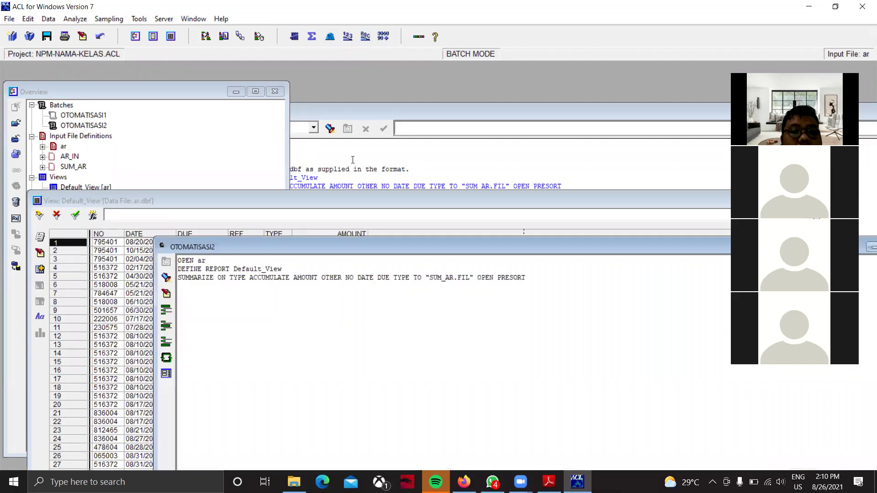
Maximize the Command Log window and set it to show the complete Log File.
{"action": "left_click", "coordinate": [353, 160]}
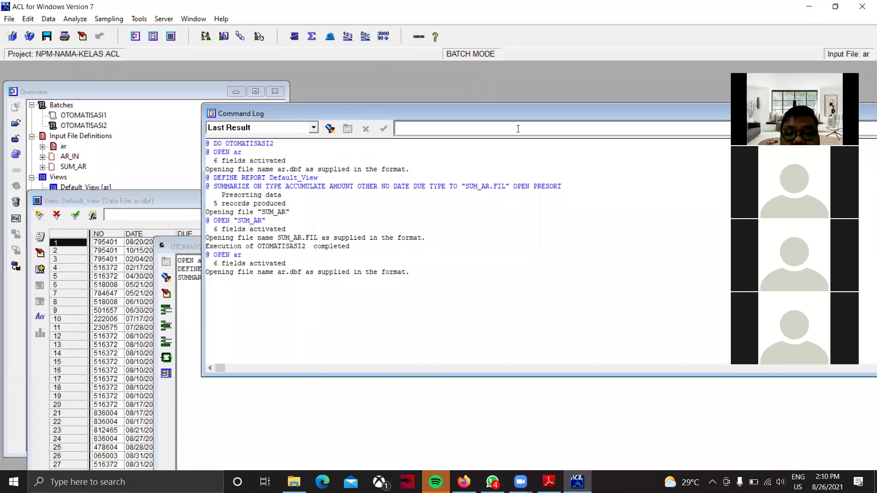
{"action": "left_click_drag", "start_coordinate": [527, 116], "coordinate": [177, 118]}
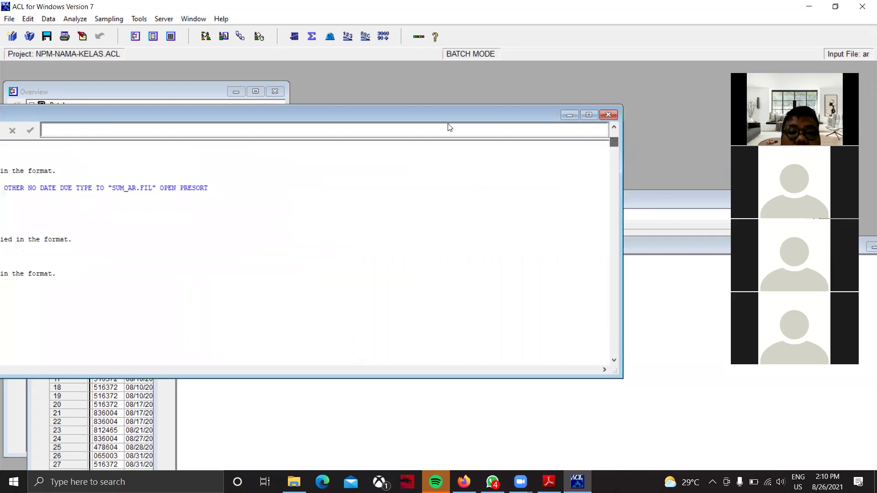
{"action": "left_click_drag", "start_coordinate": [408, 117], "coordinate": [395, 137]}
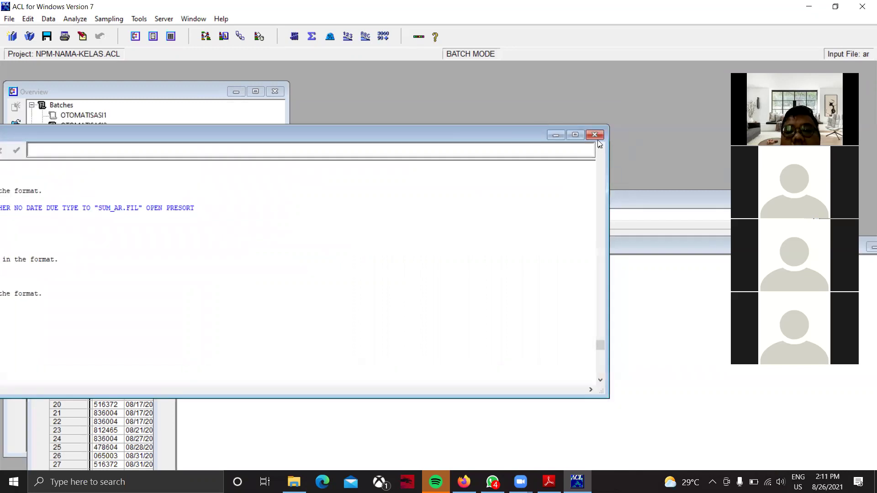
{"action": "left_click", "coordinate": [574, 135]}
{"action": "left_click", "coordinate": [108, 68]}
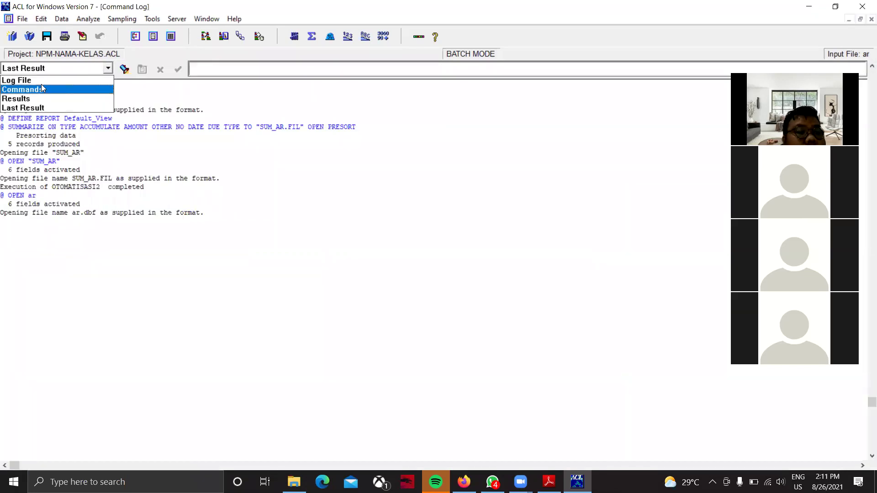
{"action": "left_click", "coordinate": [41, 82]}
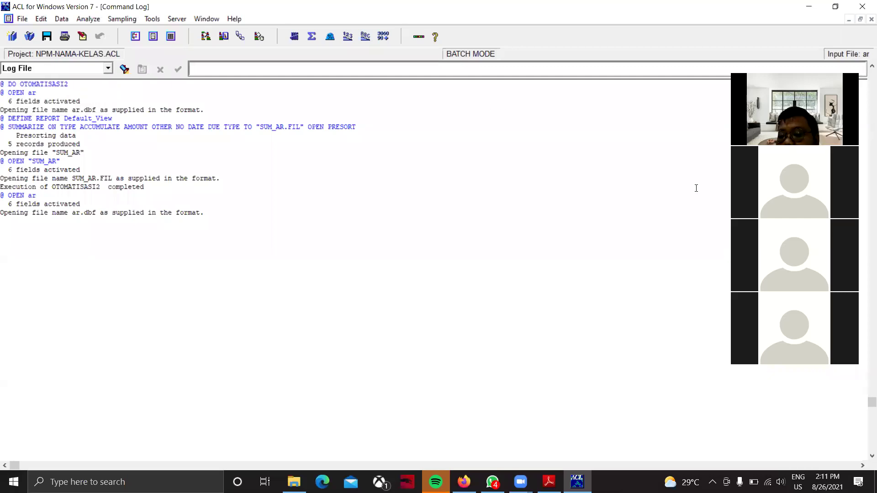
Examine the session's log entries for both batches, then restore the Command Log window and move it below the batch list.
{"action": "left_click_drag", "start_coordinate": [867, 402], "coordinate": [865, 74]}
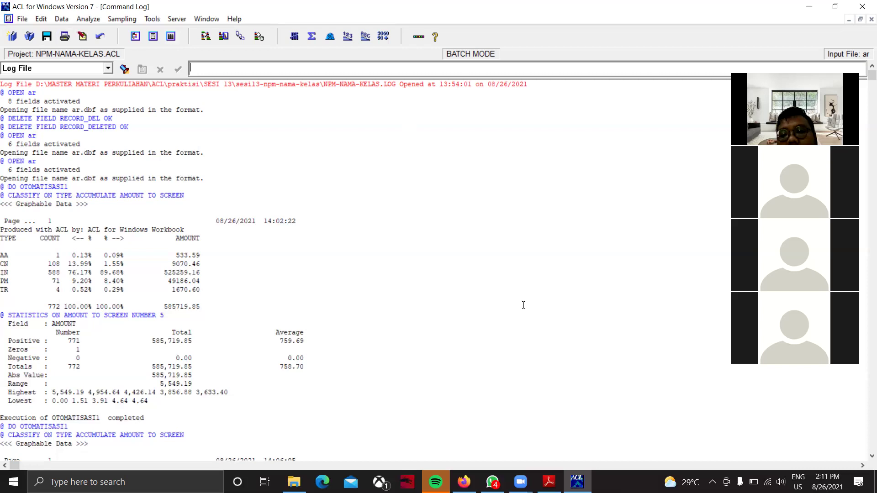
{"action": "left_click_drag", "start_coordinate": [865, 87], "coordinate": [864, 229]}
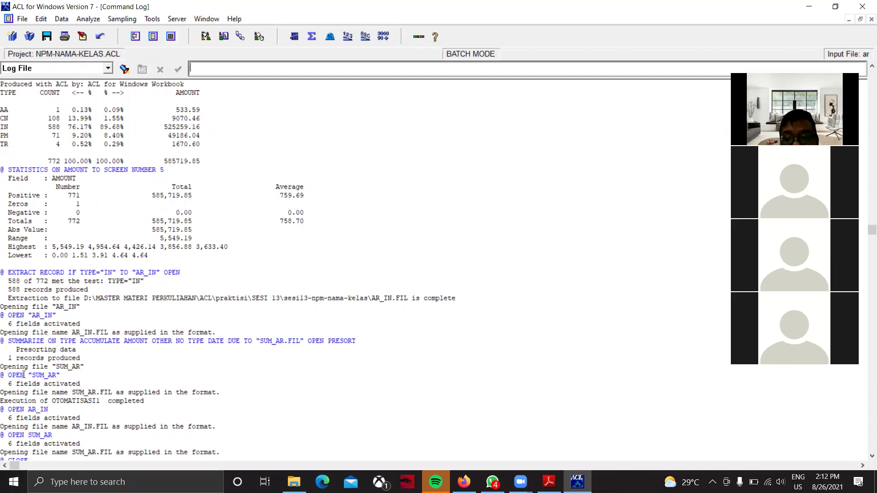
{"action": "scroll", "coordinate": [864, 259], "scroll_direction": "down", "scroll_amount": 1}
{"action": "scroll", "coordinate": [864, 259], "scroll_direction": "down", "scroll_amount": 6}
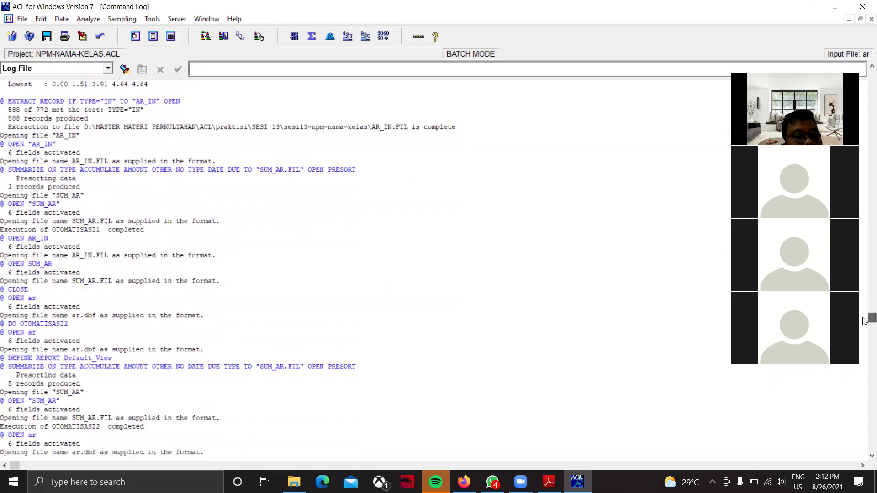
{"action": "scroll", "coordinate": [864, 321], "scroll_direction": "down", "scroll_amount": 3}
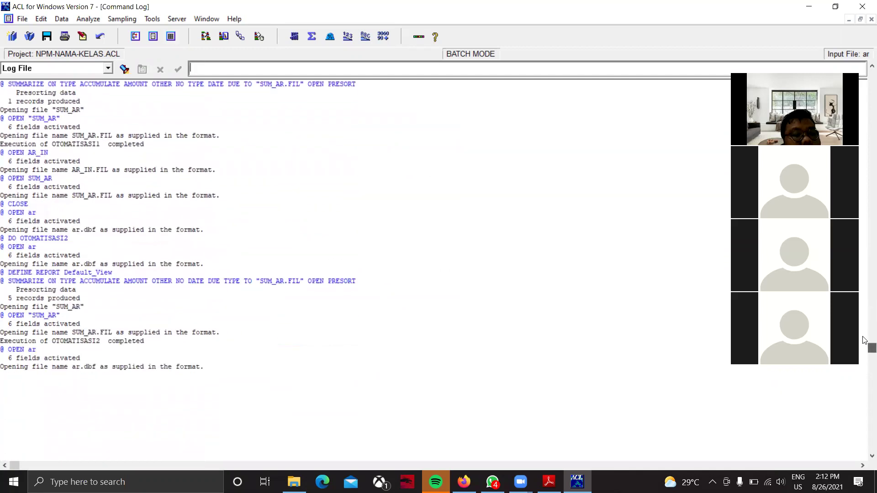
{"action": "scroll", "coordinate": [864, 340], "scroll_direction": "up", "scroll_amount": 4}
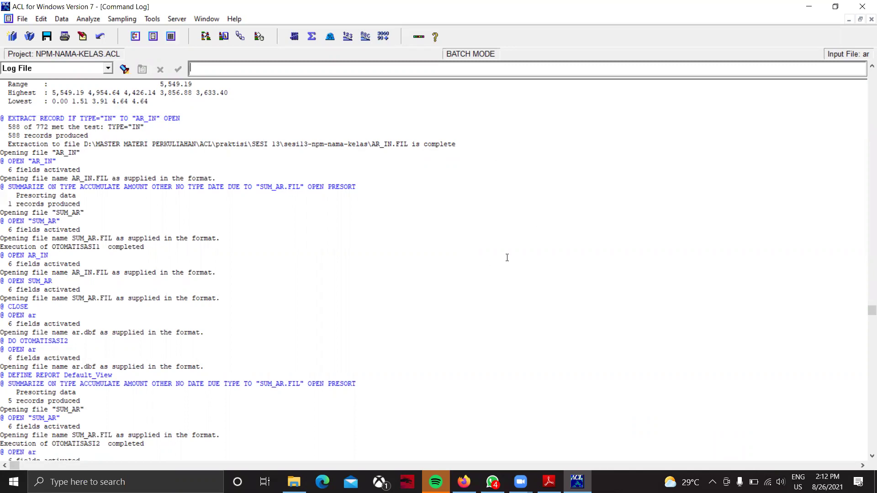
{"action": "left_click", "coordinate": [860, 19]}
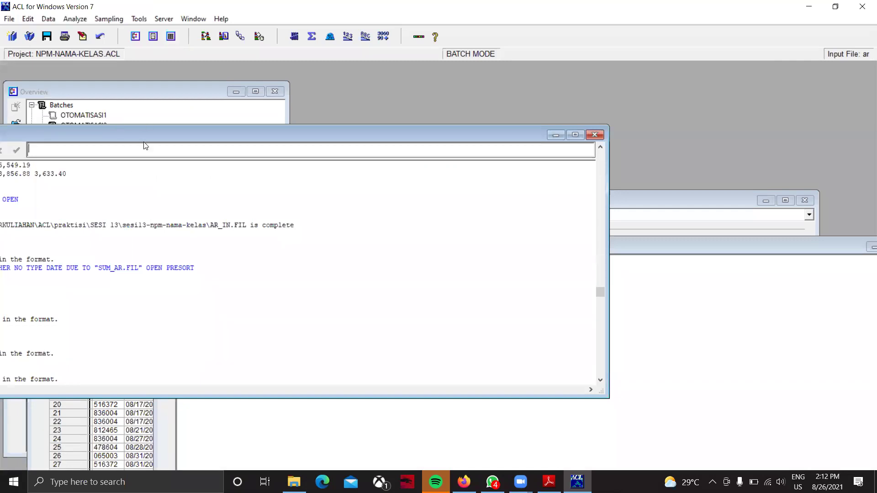
{"action": "left_click_drag", "start_coordinate": [118, 134], "coordinate": [219, 207]}
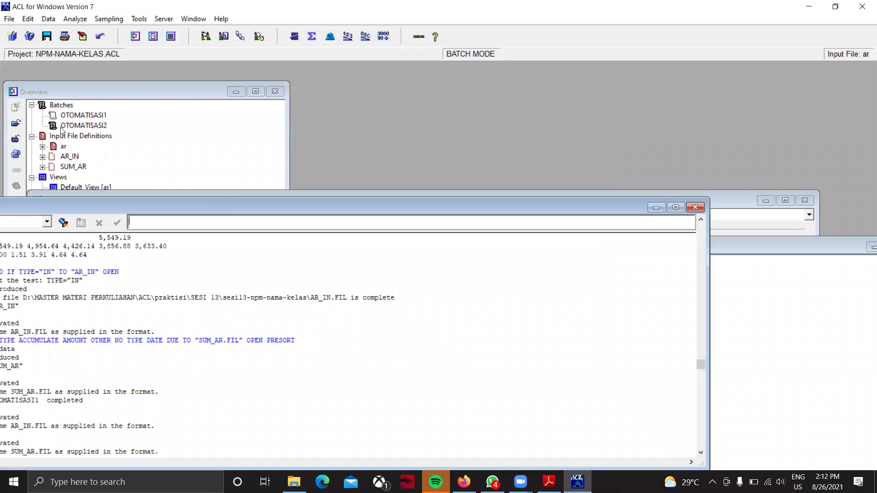
Bring the OTOMATISASI1 batch window to the front and move it beside the project overview to show its commands.
{"action": "double_click", "coordinate": [79, 117]}
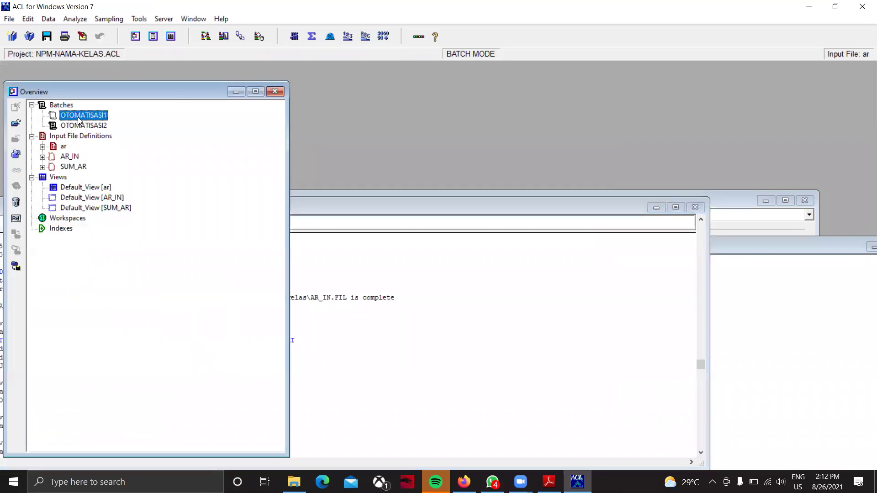
{"action": "left_click", "coordinate": [504, 235]}
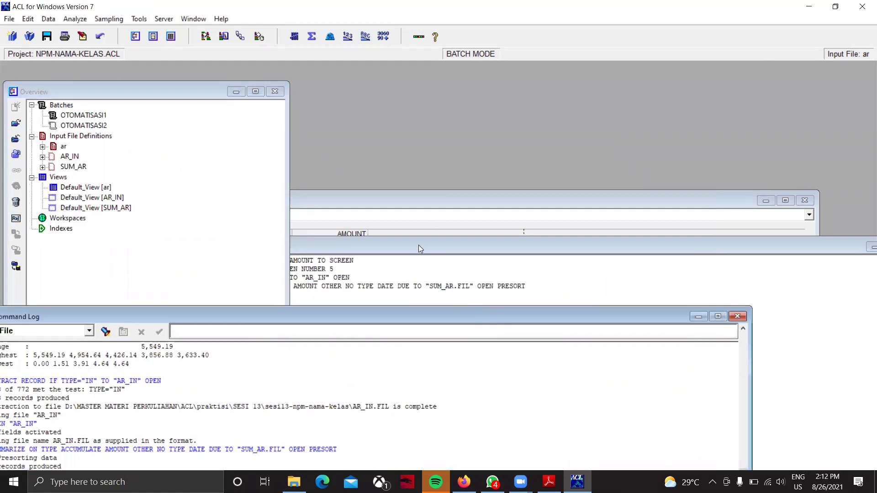
{"action": "left_click", "coordinate": [419, 246]}
{"action": "left_click_drag", "start_coordinate": [397, 243], "coordinate": [402, 136]}
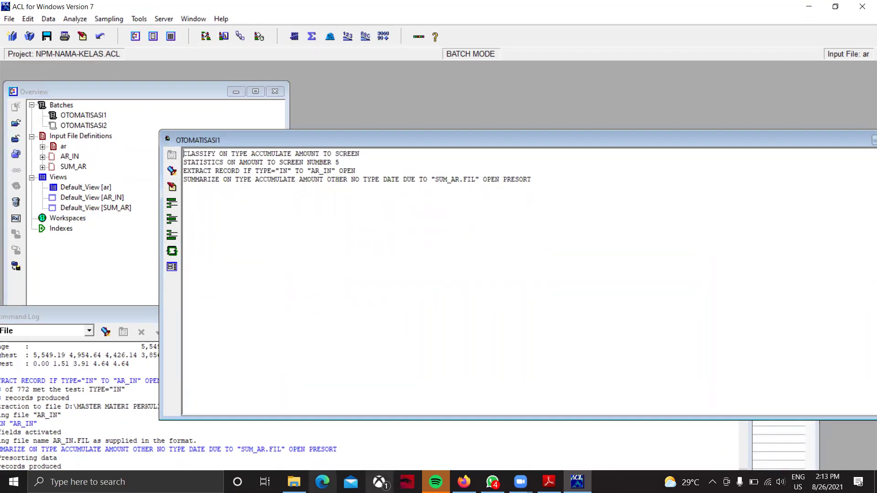
Switch to SESI 12.pdf in Adobe Reader and skim the batch instructions and the first two examples.
{"action": "left_click", "coordinate": [549, 481]}
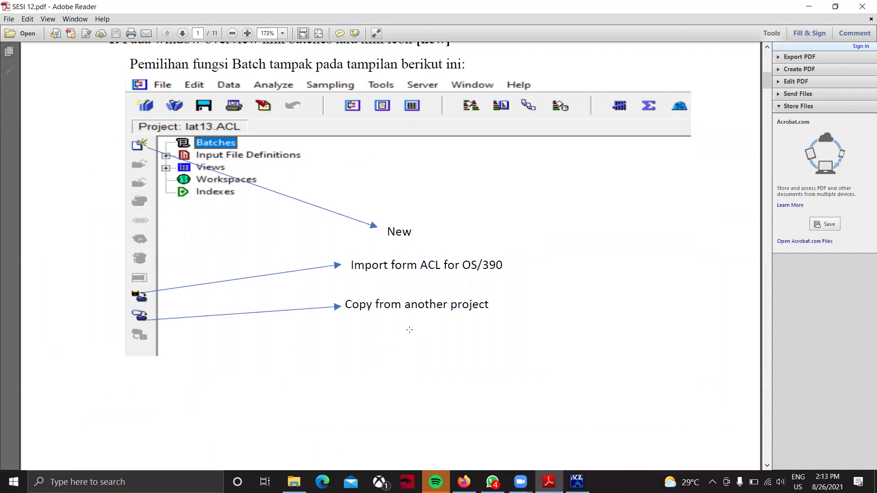
{"action": "scroll", "coordinate": [471, 294], "scroll_direction": "down", "scroll_amount": 20}
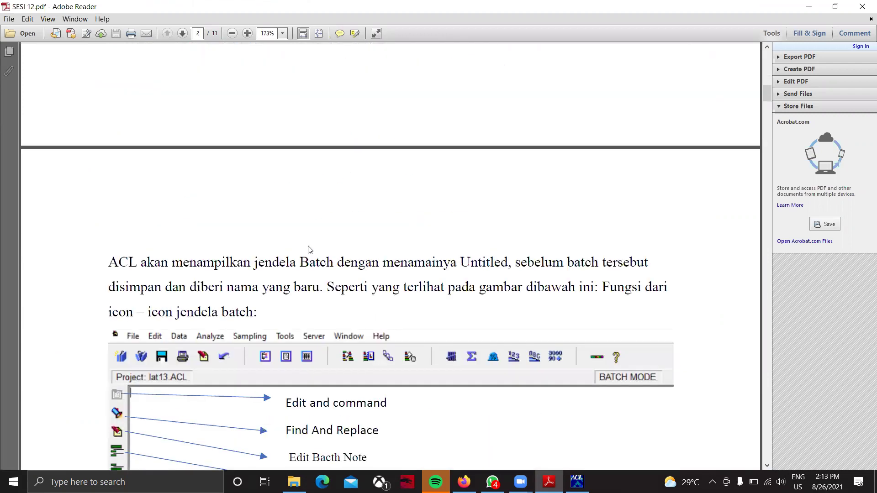
{"action": "scroll", "coordinate": [316, 251], "scroll_direction": "down", "scroll_amount": 20}
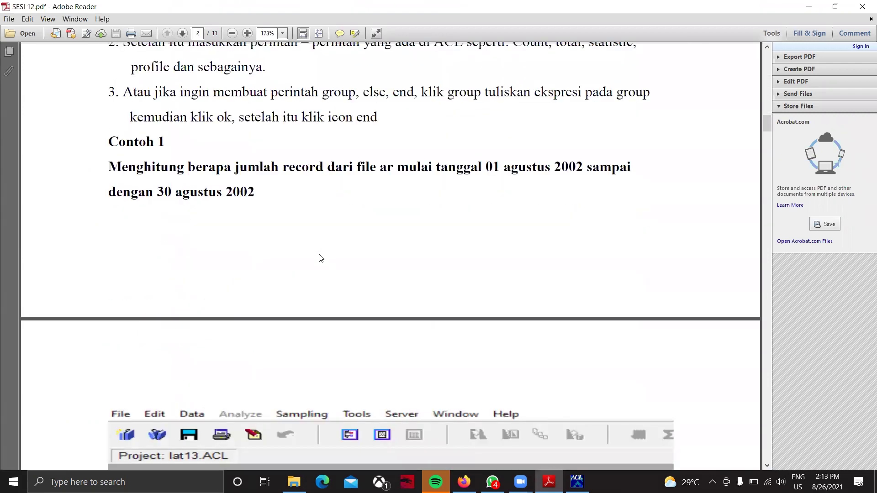
{"action": "scroll", "coordinate": [320, 254], "scroll_direction": "down", "scroll_amount": 15}
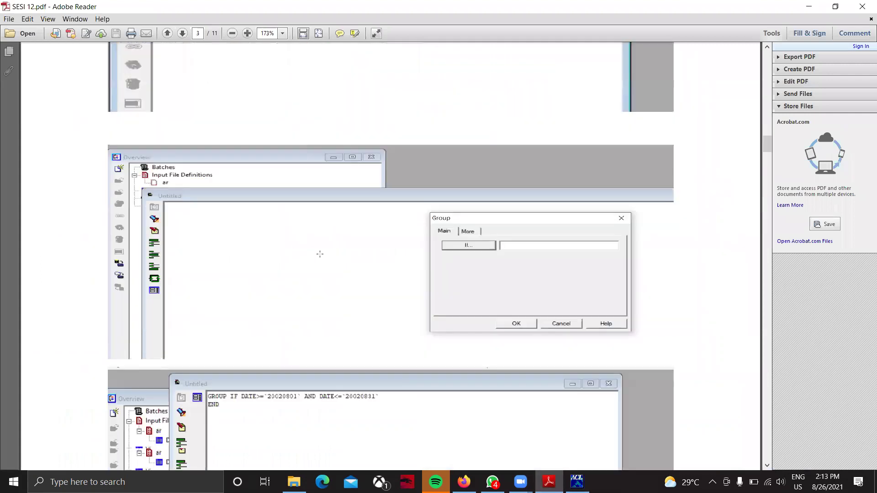
{"action": "scroll", "coordinate": [321, 254], "scroll_direction": "down", "scroll_amount": 5}
{"action": "scroll", "coordinate": [322, 254], "scroll_direction": "down", "scroll_amount": 15}
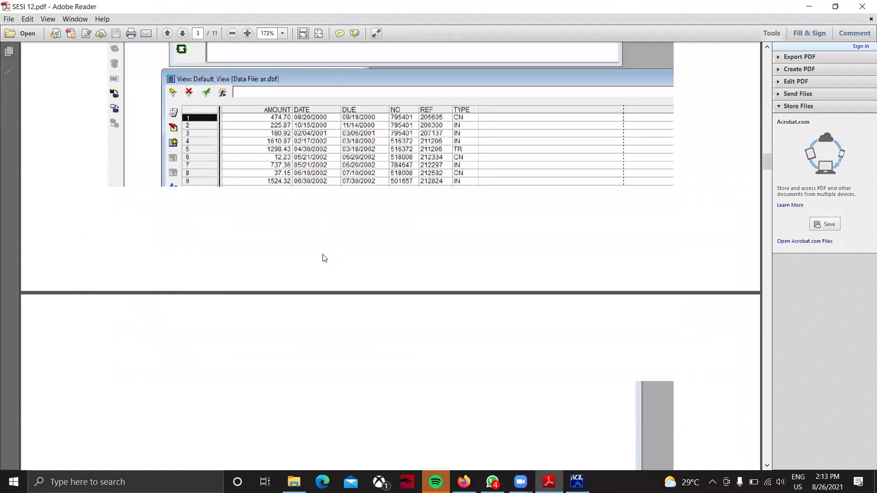
{"action": "scroll", "coordinate": [322, 254], "scroll_direction": "down", "scroll_amount": 15}
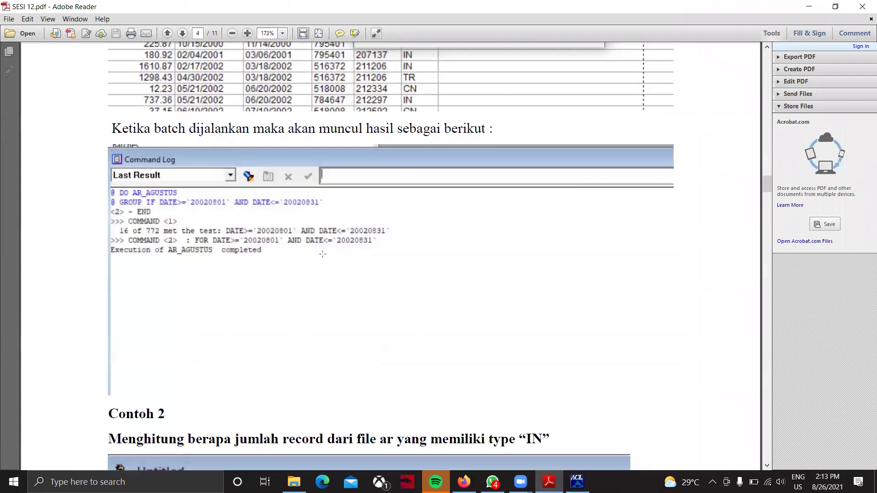
{"action": "scroll", "coordinate": [322, 259], "scroll_direction": "down", "scroll_amount": 15}
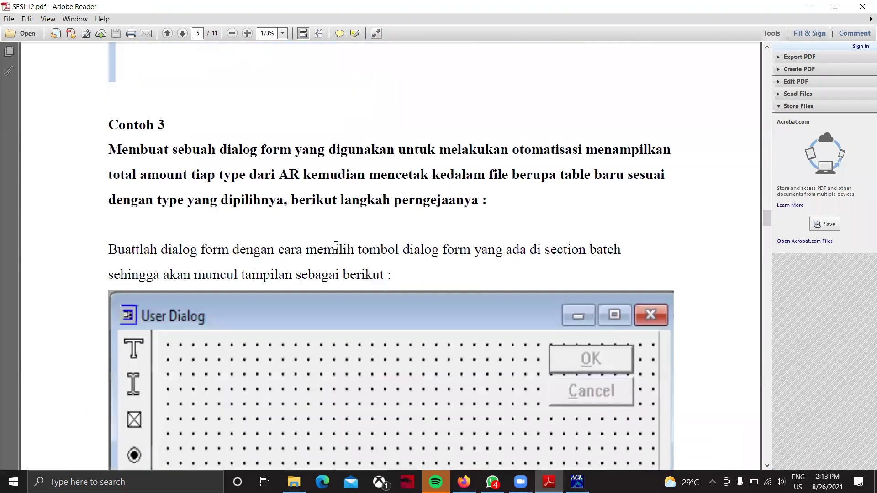
Review the examples in SESI 12.pdf again and read the Contoh 3 task about building a dialog form for automation.
{"action": "scroll", "coordinate": [335, 252], "scroll_direction": "up", "scroll_amount": 15}
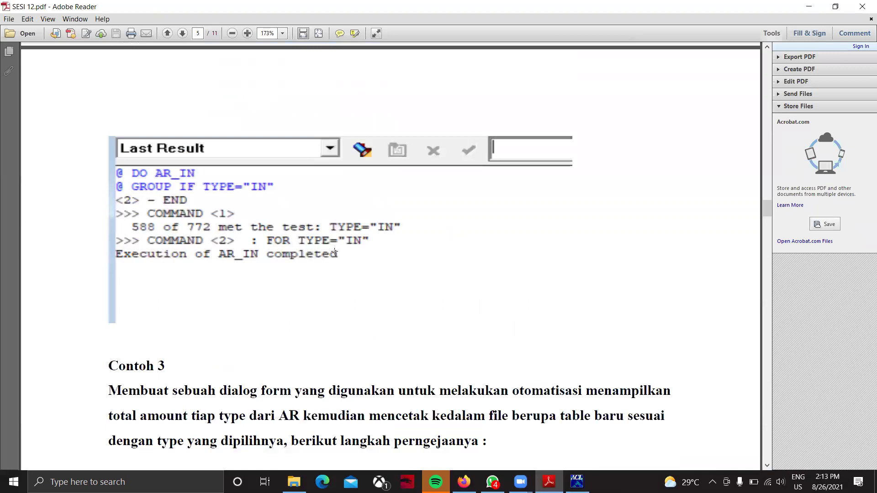
{"action": "scroll", "coordinate": [341, 234], "scroll_direction": "up", "scroll_amount": 10}
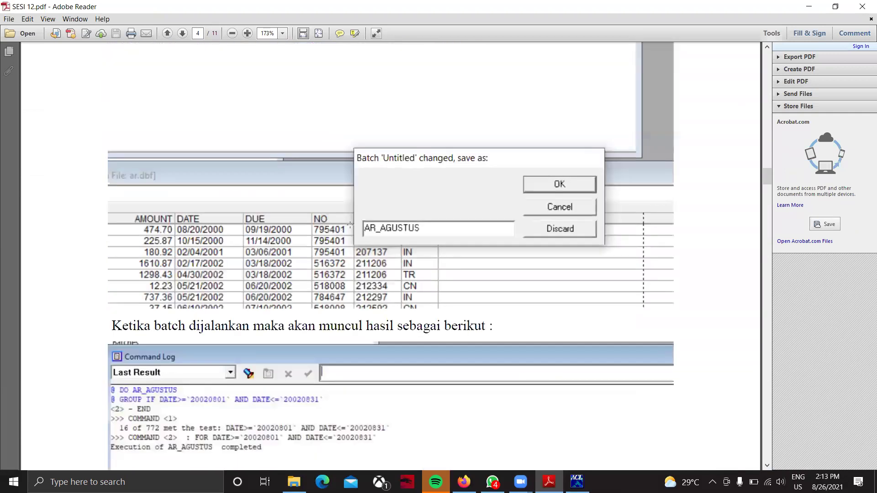
{"action": "scroll", "coordinate": [350, 225], "scroll_direction": "down", "scroll_amount": 4}
{"action": "scroll", "coordinate": [350, 224], "scroll_direction": "down", "scroll_amount": 20}
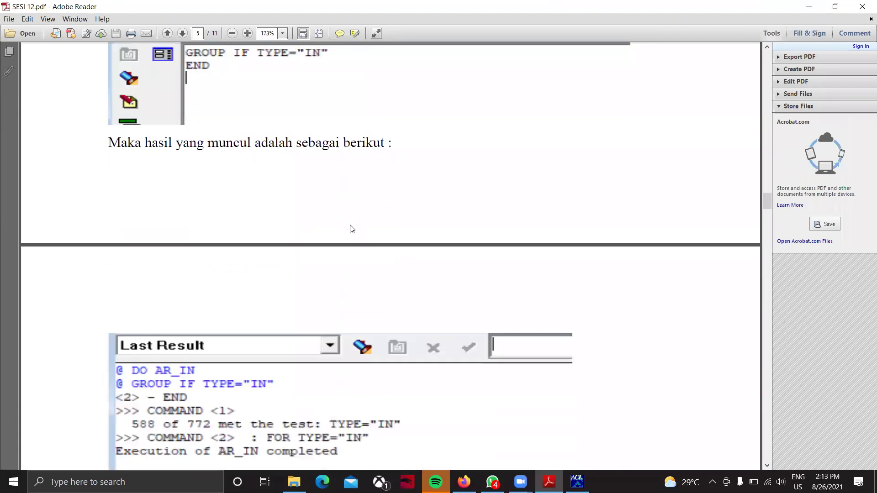
{"action": "scroll", "coordinate": [350, 223], "scroll_direction": "down", "scroll_amount": 3}
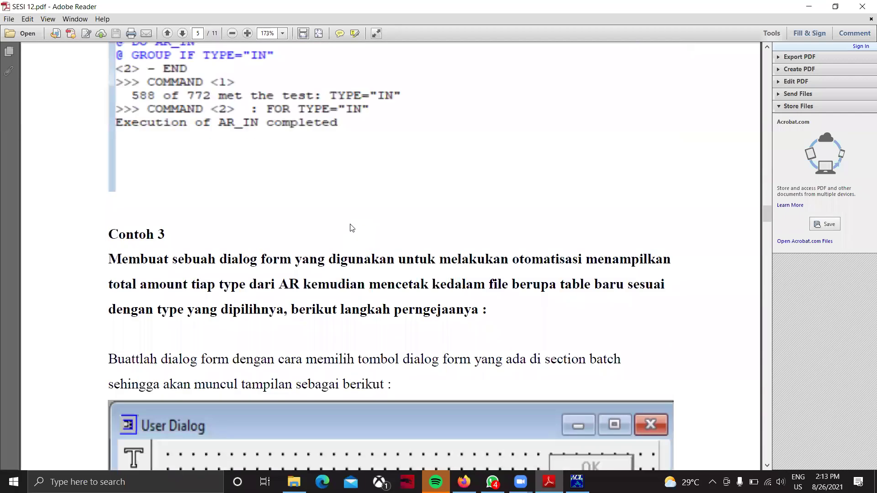
{"action": "scroll", "coordinate": [243, 229], "scroll_direction": "down", "scroll_amount": 2}
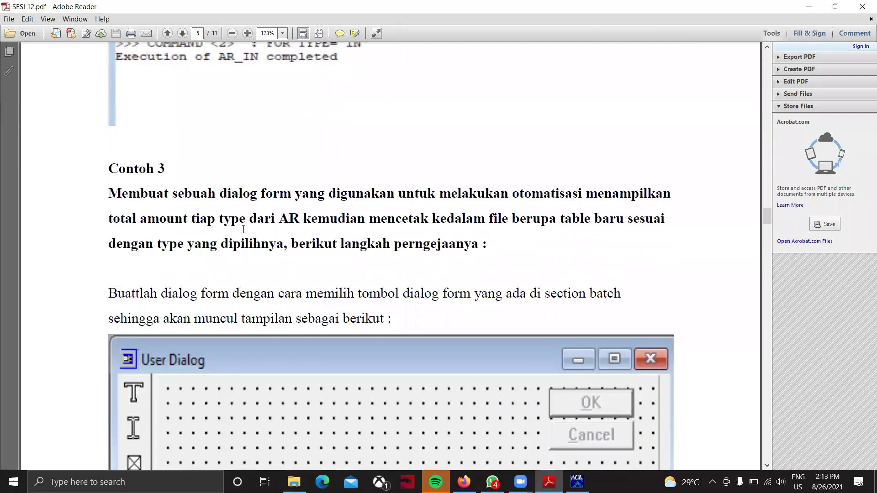
{"action": "scroll", "coordinate": [243, 229], "scroll_direction": "down", "scroll_amount": 3}
{"action": "scroll", "coordinate": [367, 275], "scroll_direction": "down", "scroll_amount": 1}
{"action": "scroll", "coordinate": [301, 201], "scroll_direction": "up", "scroll_amount": 1}
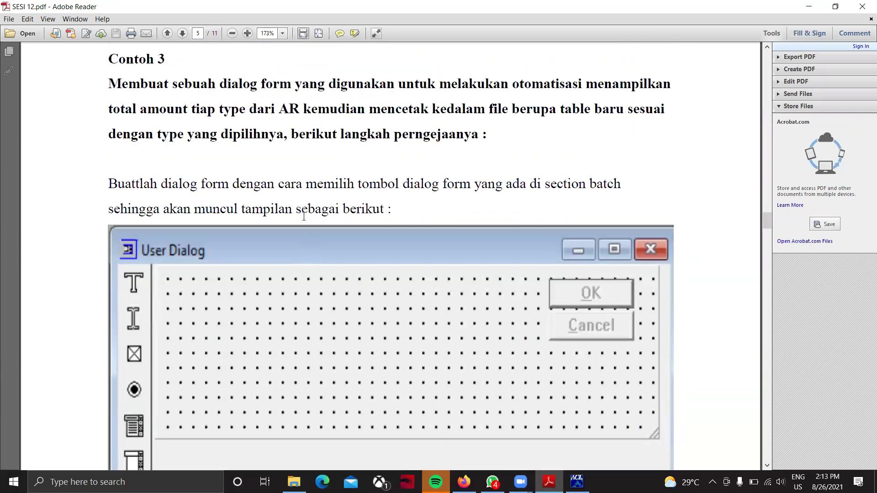
{"action": "scroll", "coordinate": [304, 216], "scroll_direction": "up", "scroll_amount": 2}
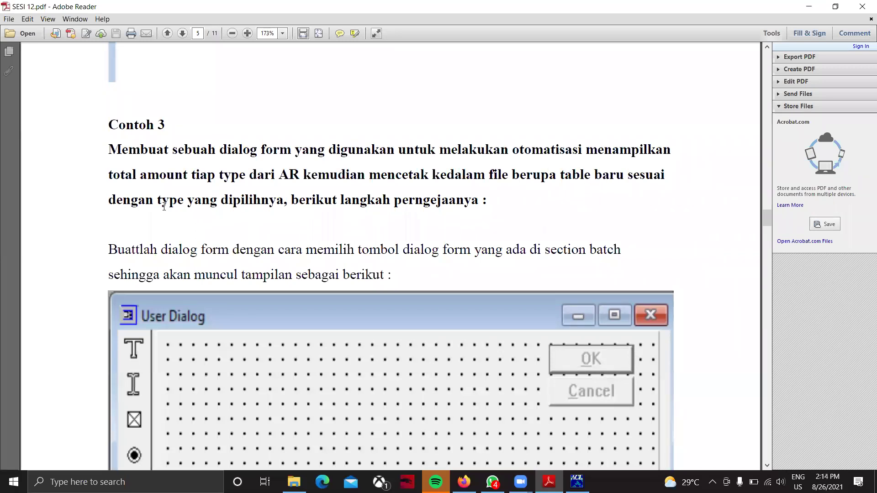
{"action": "scroll", "coordinate": [357, 188], "scroll_direction": "down", "scroll_amount": 3}
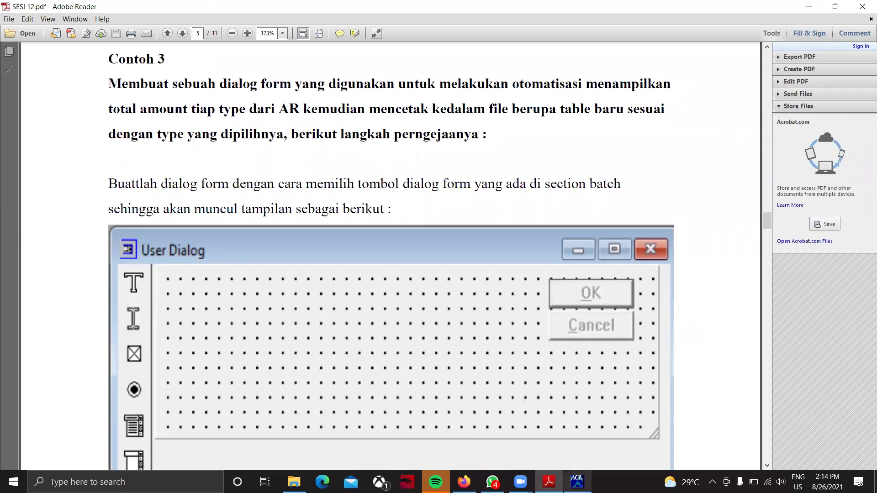
Switch back to ACL and reopen the ar input file definition while the OTOMATISASI1 batch is being edited.
{"action": "left_click", "coordinate": [577, 482]}
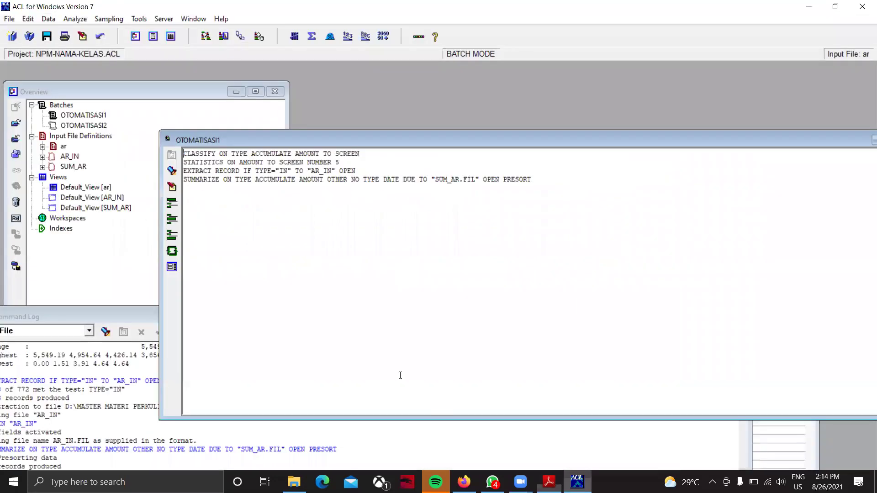
{"action": "left_click", "coordinate": [62, 147]}
{"action": "left_click", "coordinate": [359, 149]}
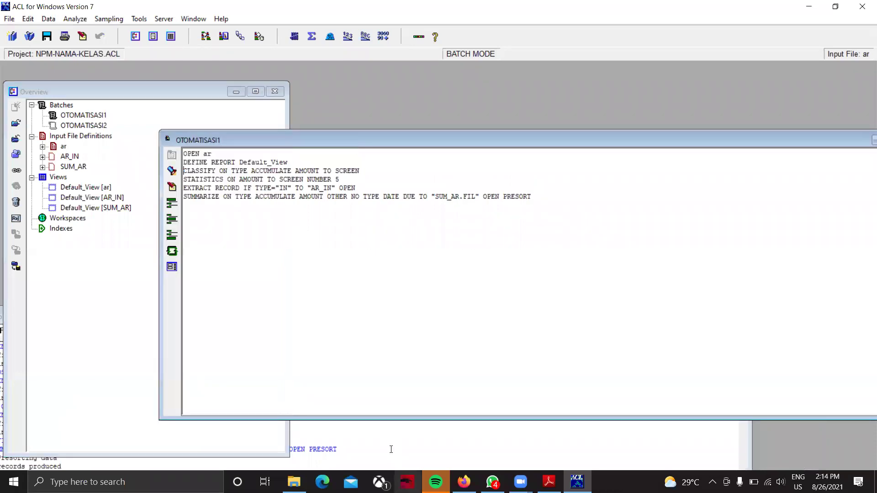
Close the OTOMATISASI1 batch and discard its changes.
{"action": "left_click_drag", "start_coordinate": [195, 133], "coordinate": [0, 148]}
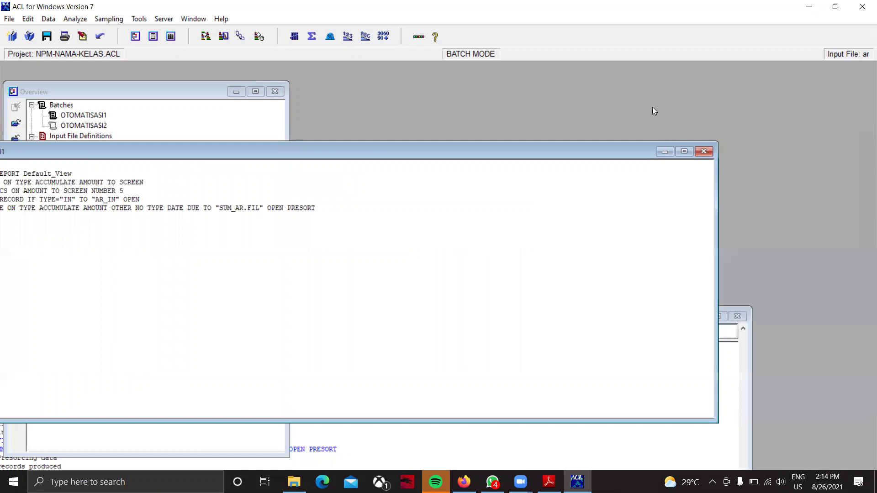
{"action": "left_click", "coordinate": [705, 152]}
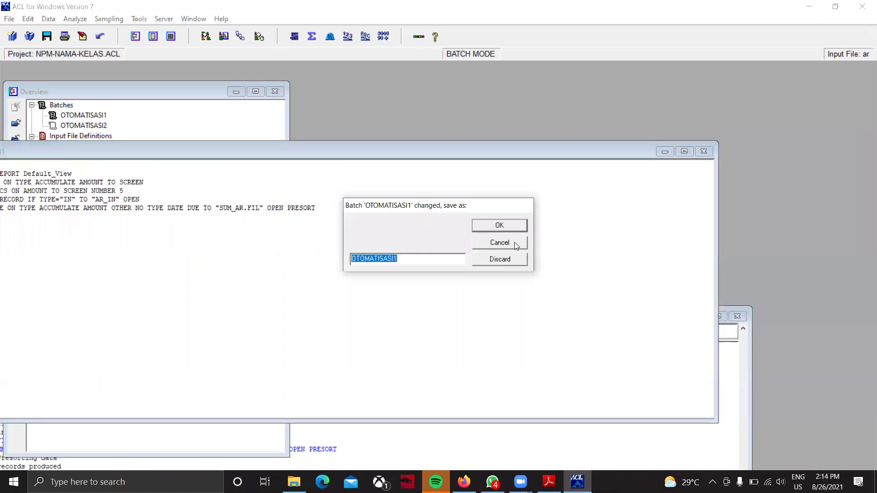
{"action": "left_click", "coordinate": [499, 243]}
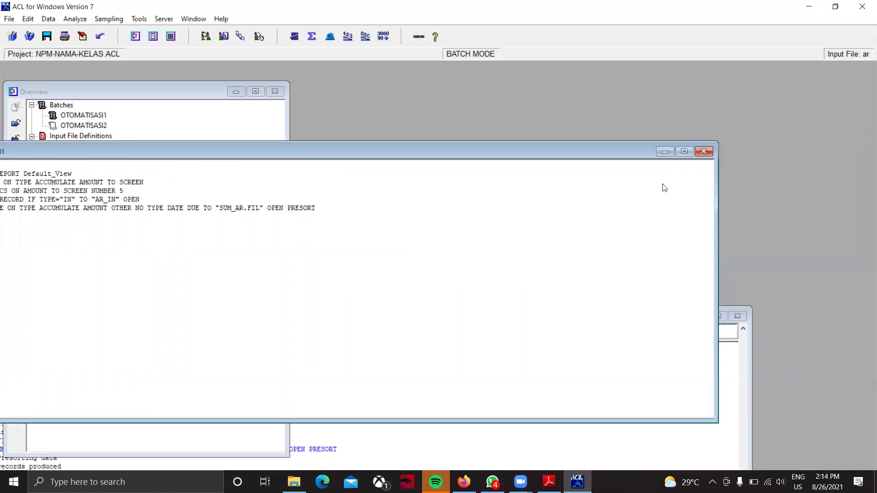
{"action": "left_click", "coordinate": [704, 151]}
{"action": "left_click", "coordinate": [503, 260]}
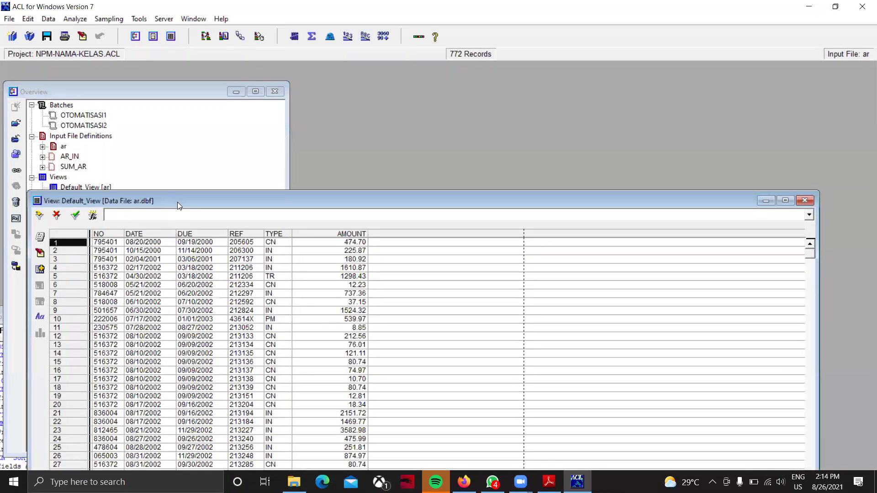
Move the ar data view aside, review the OTOMATISASI1 run in the maximized Command Log, and close the log.
{"action": "left_click_drag", "start_coordinate": [177, 202], "coordinate": [259, 61]}
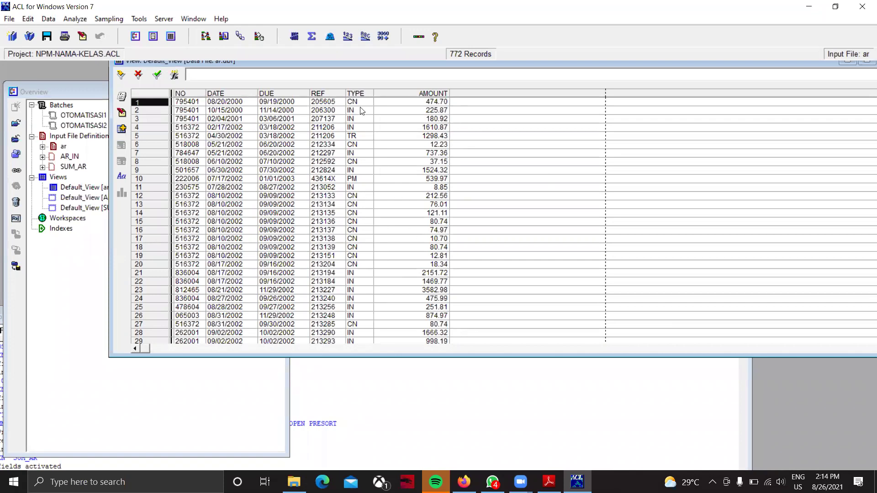
{"action": "left_click", "coordinate": [65, 166]}
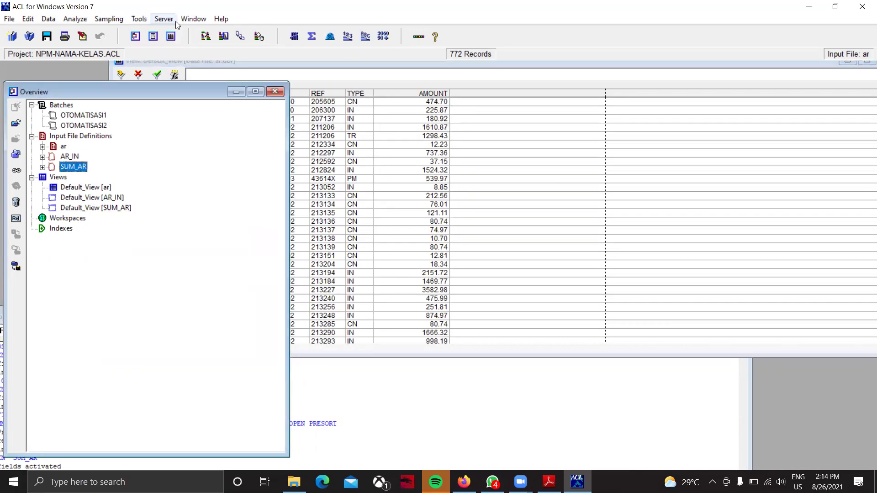
{"action": "left_click", "coordinate": [193, 19]}
{"action": "left_click", "coordinate": [208, 44]}
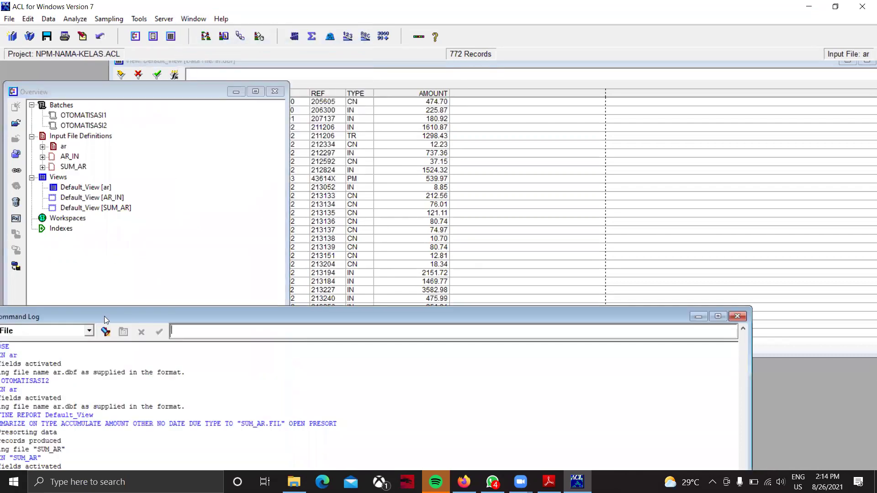
{"action": "left_click_drag", "start_coordinate": [113, 318], "coordinate": [97, 155]}
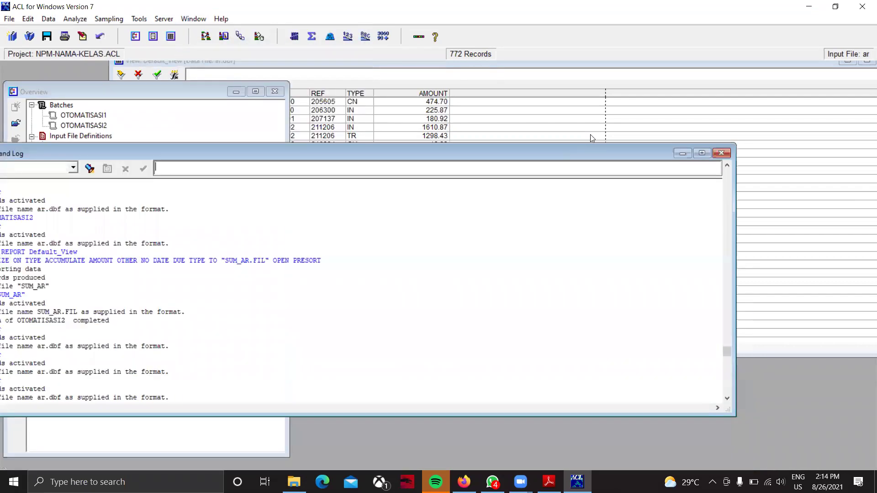
{"action": "left_click", "coordinate": [701, 154]}
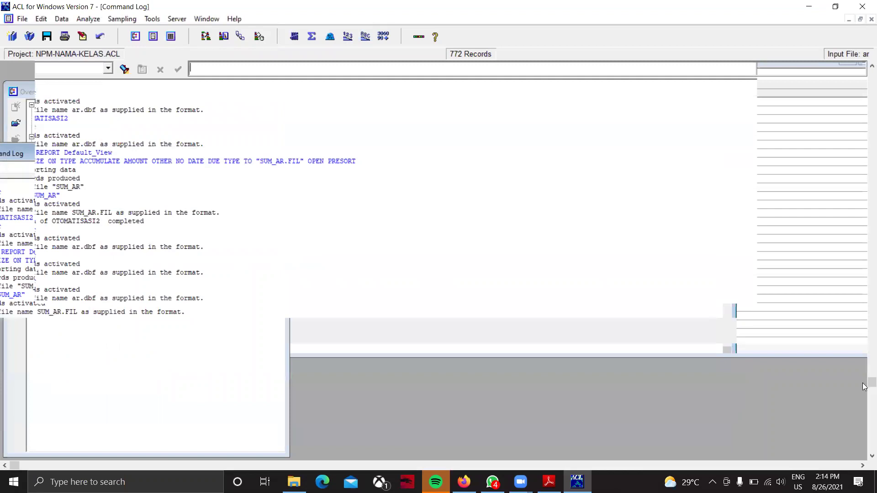
{"action": "scroll", "coordinate": [56, 205], "scroll_direction": "up", "scroll_amount": 3}
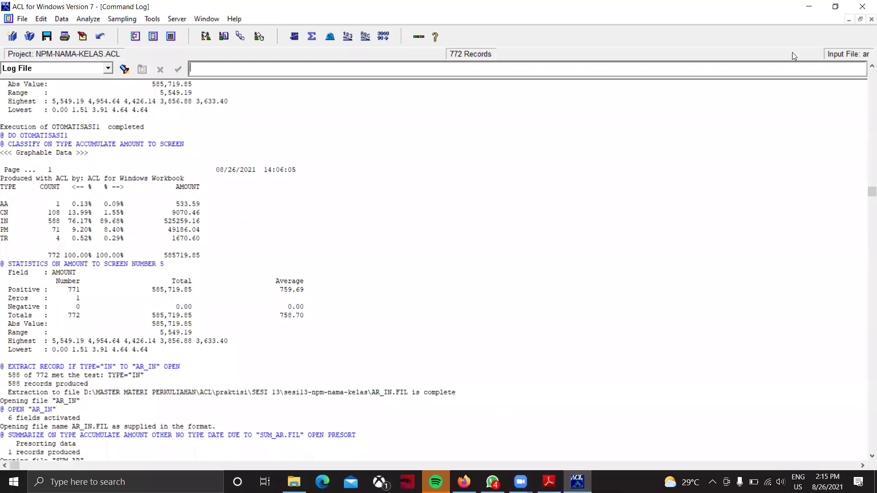
{"action": "left_click", "coordinate": [871, 19]}
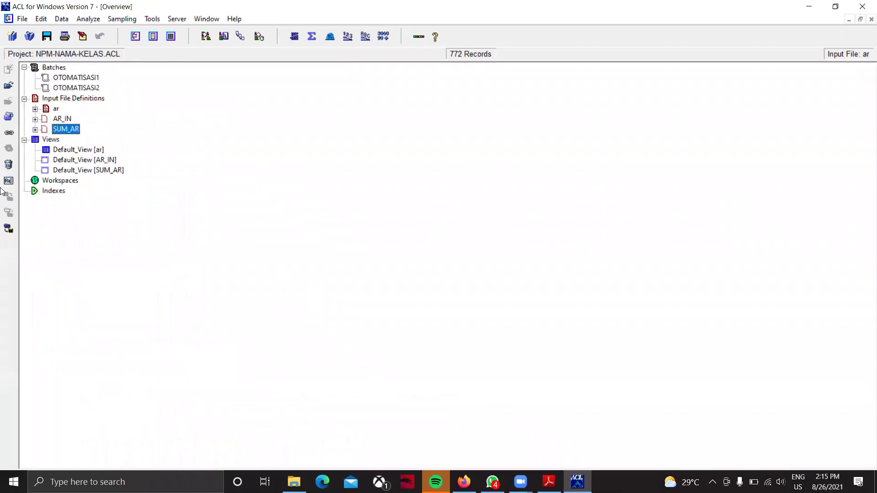
Create a new batch in the project and place its restored window beside the overview's batch list.
{"action": "right_click", "coordinate": [51, 67]}
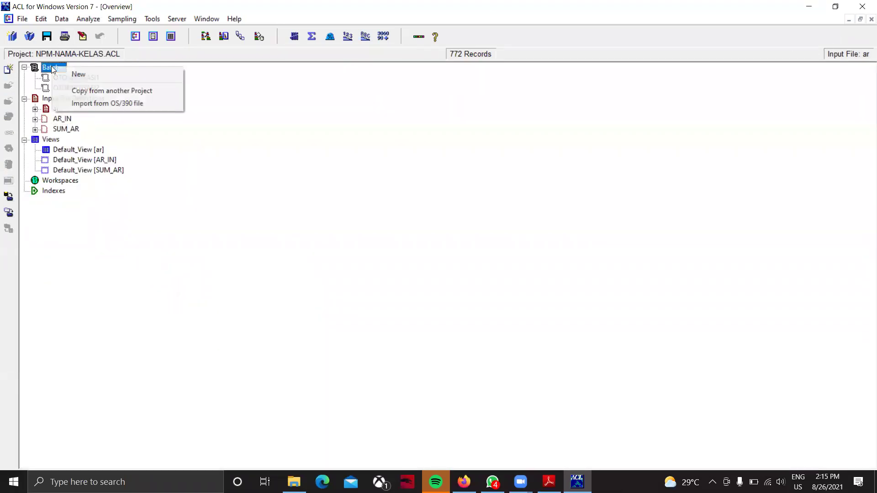
{"action": "left_click", "coordinate": [76, 74]}
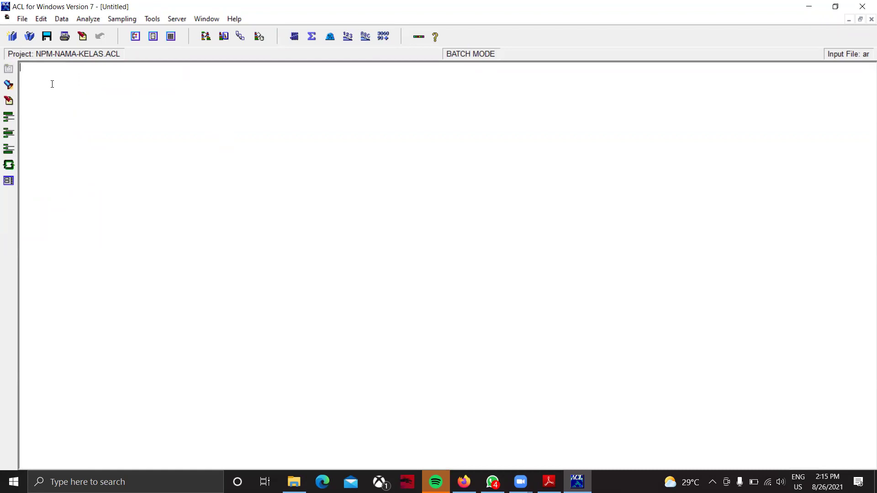
{"action": "left_click", "coordinate": [860, 19]}
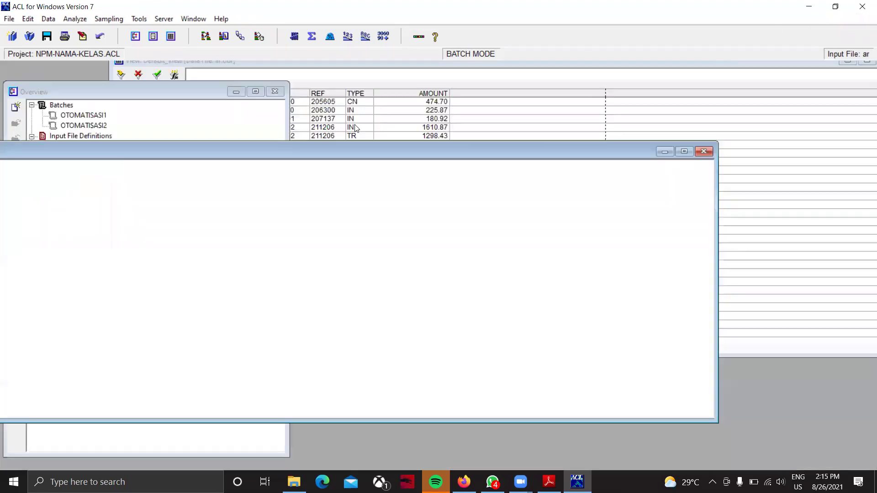
{"action": "left_click_drag", "start_coordinate": [295, 154], "coordinate": [419, 184]}
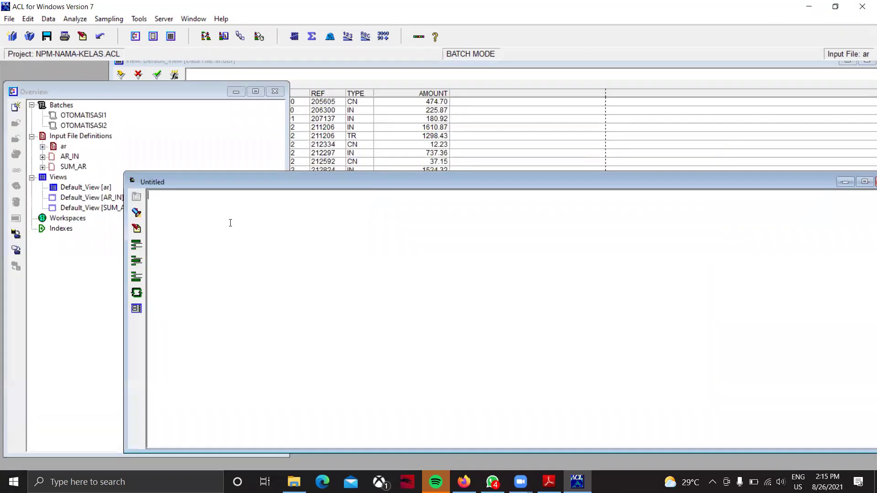
Start a user dialog in the new batch and add the text label MASUKAN TYPE AR near its upper edge.
{"action": "left_click", "coordinate": [136, 309]}
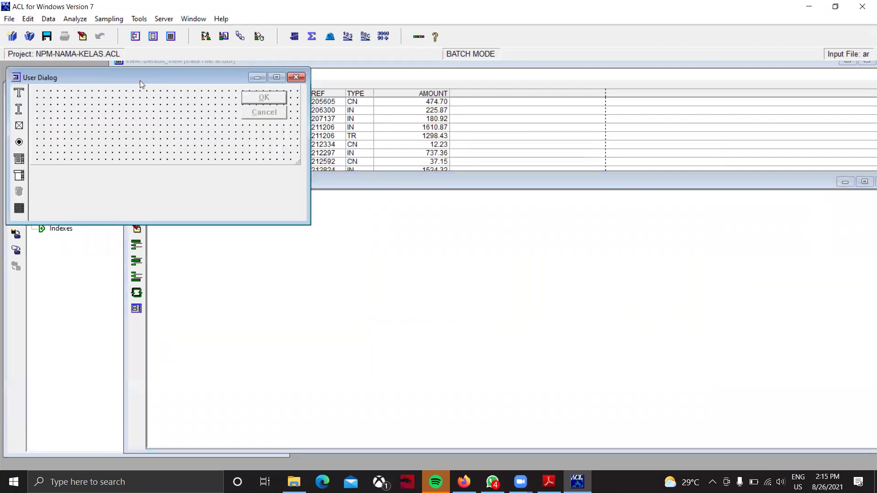
{"action": "left_click_drag", "start_coordinate": [137, 81], "coordinate": [473, 161]}
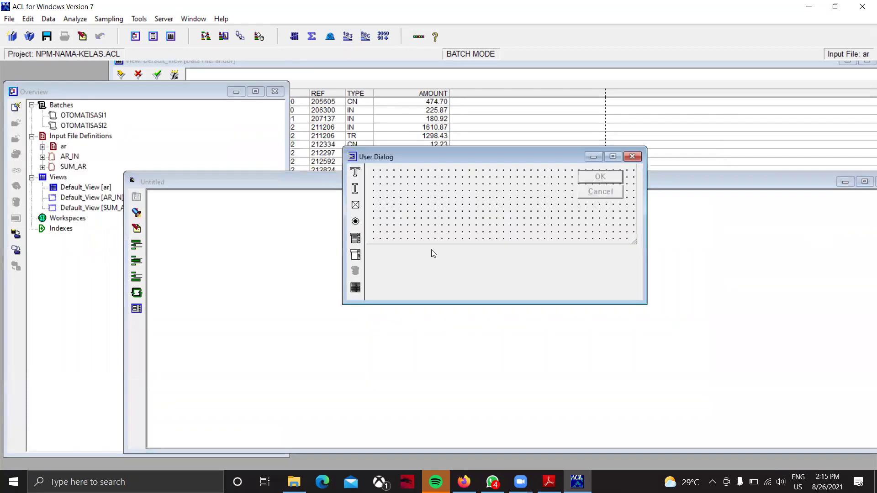
{"action": "left_click", "coordinate": [355, 172]}
{"action": "left_click", "coordinate": [386, 182]}
{"action": "type", "text": "mAHAS"}
{"action": "key", "text": "BackSpace"}
{"action": "key", "text": "BackSpace"}
{"action": "key", "text": "BackSpace"}
{"action": "key", "text": "BackSpace"}
{"action": "key", "text": "BackSpace"}
{"action": "type", "text": "MASUKAN "}
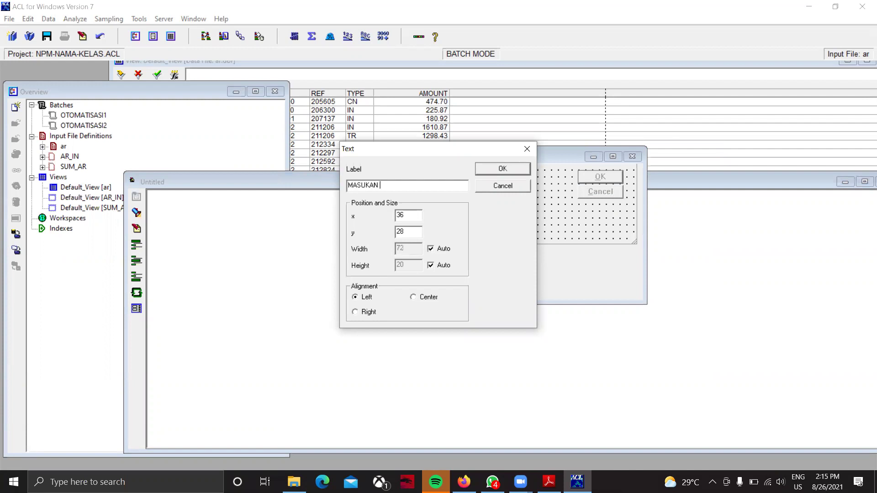
{"action": "type", "text": "TYPE AR"}
{"action": "left_click", "coordinate": [492, 171]}
{"action": "left_click_drag", "start_coordinate": [447, 191], "coordinate": [440, 190]}
Add an edit box with the variable cek_type beside the MASUKAN TYPE AR label.
{"action": "left_click", "coordinate": [355, 189]}
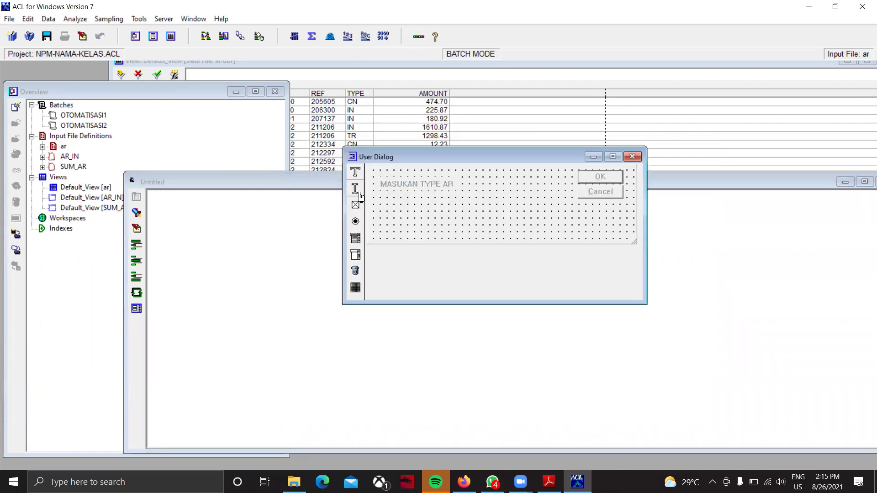
{"action": "left_click", "coordinate": [466, 180]}
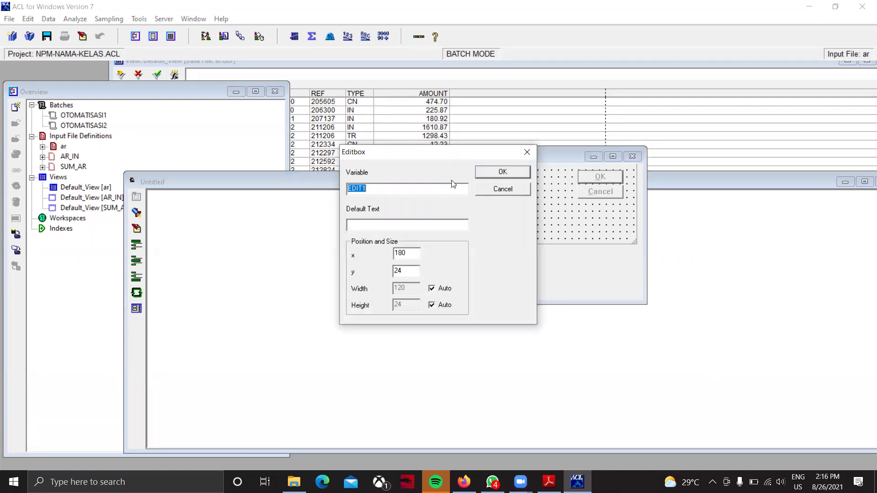
{"action": "type", "text": "cek_type"}
{"action": "left_click", "coordinate": [502, 172]}
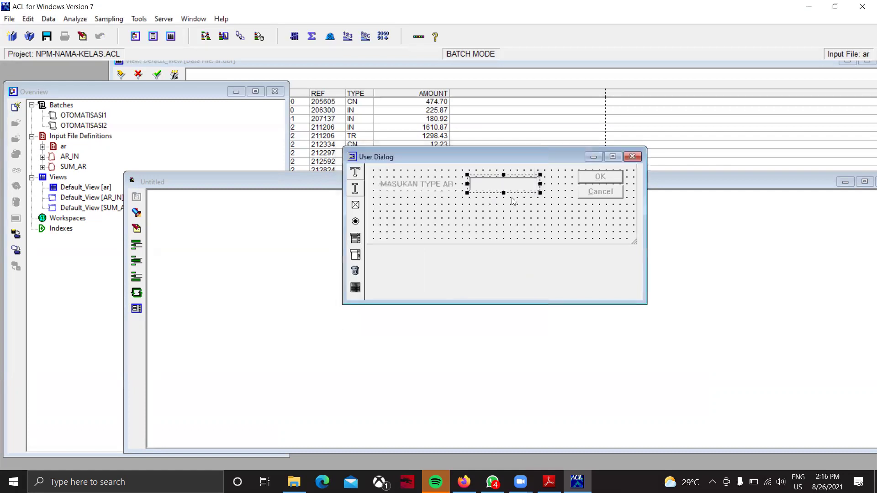
{"action": "left_click_drag", "start_coordinate": [511, 185], "coordinate": [504, 185]}
Add an initially unchecked checkbox below the text label, with the variable TYPE and the label PILIHAN.
{"action": "left_click", "coordinate": [355, 206]}
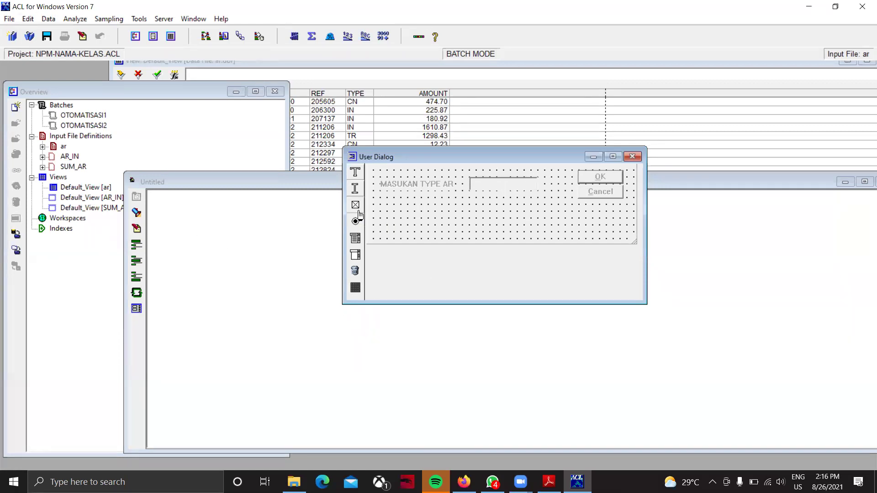
{"action": "left_click", "coordinate": [394, 215]}
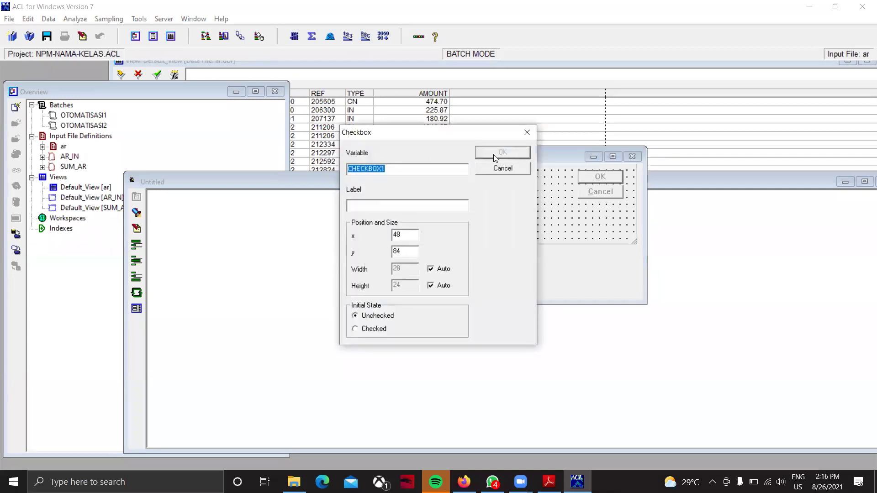
{"action": "type", "text": "pilihan"}
{"action": "key", "text": "BackSpace"}
{"action": "key", "text": "BackSpace"}
{"action": "key", "text": "BackSpace"}
{"action": "key", "text": "BackSpace"}
{"action": "key", "text": "BackSpace"}
{"action": "key", "text": "BackSpace"}
{"action": "key", "text": "BackSpace"}
{"action": "type", "text": "PILIHAN"}
{"action": "key", "text": "BackSpace"}
{"action": "type", "text": "TYPE"}
{"action": "left_click", "coordinate": [421, 203]}
{"action": "type", "text": "PIL"}
{"action": "key", "text": "BackSpace"}
{"action": "key", "text": "BackSpace"}
{"action": "key", "text": "BackSpace"}
{"action": "key", "text": "BackSpace"}
{"action": "key", "text": "BackSpace"}
{"action": "key", "text": "BackSpace"}
{"action": "key", "text": "BackSpace"}
{"action": "key", "text": "BackSpace"}
{"action": "key", "text": "BackSpace"}
{"action": "key", "text": "BackSpace"}
{"action": "key", "text": "BackSpace"}
{"action": "key", "text": "BackSpace"}
{"action": "type", "text": "TYPE"}
{"action": "left_click", "coordinate": [377, 206]}
{"action": "type", "text": "IHAN"}
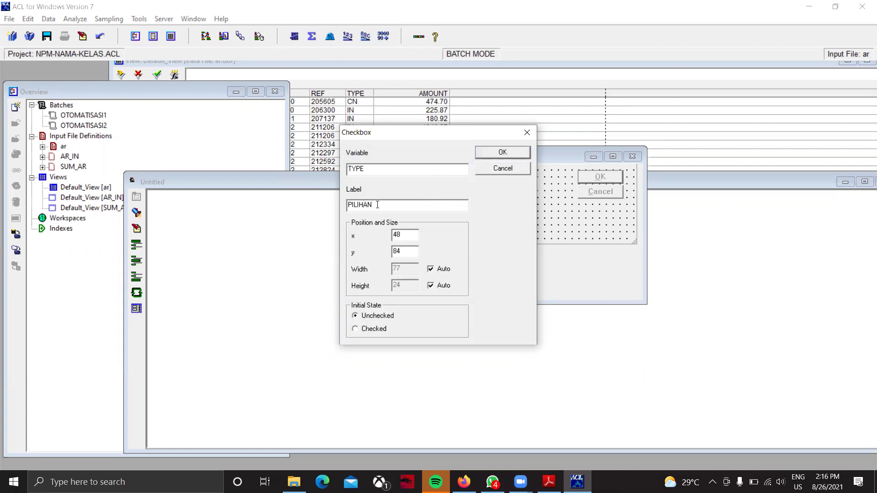
{"action": "left_click", "coordinate": [524, 154]}
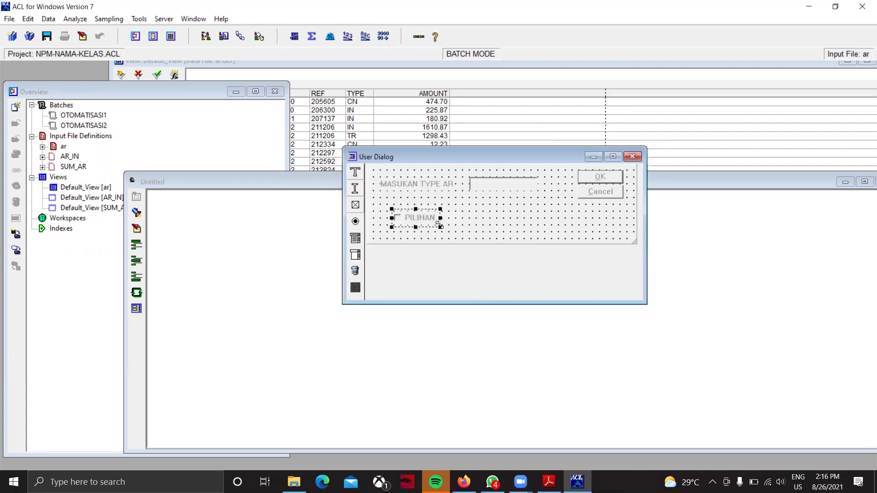
Stretch the PILIHAN checkbox to a height of 46 and check its size settings.
{"action": "mouse_move", "coordinate": [416, 227]}
{"action": "left_mouse_down"}
{"action": "mouse_move", "coordinate": [416, 246]}
{"action": "mouse_move", "coordinate": [415, 239]}
{"action": "left_mouse_up"}
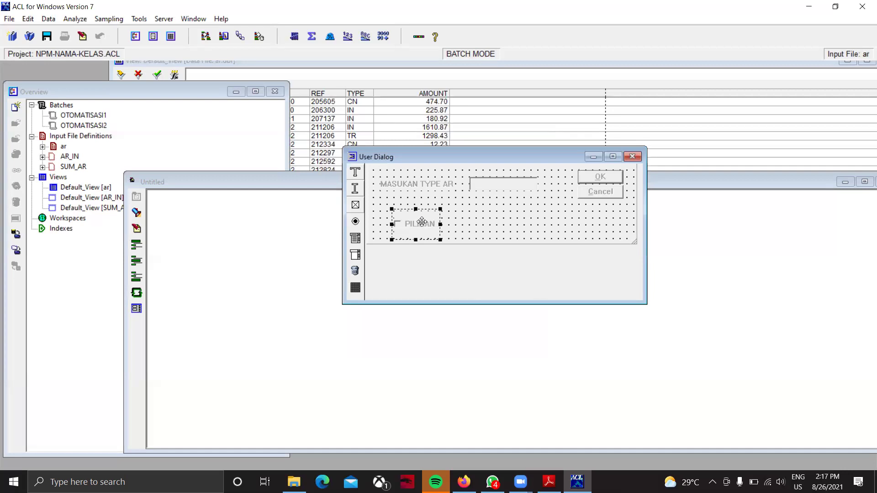
{"action": "double_click", "coordinate": [422, 222]}
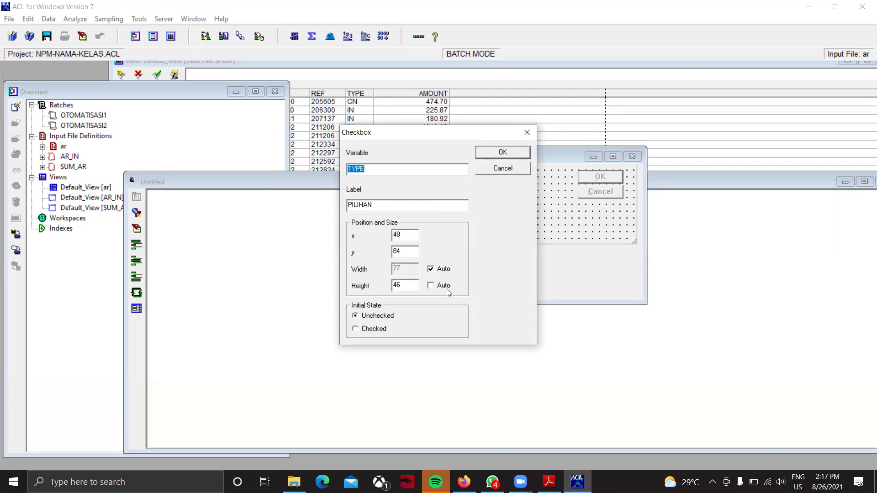
{"action": "key", "text": "Tab"}
{"action": "left_click", "coordinate": [505, 152]}
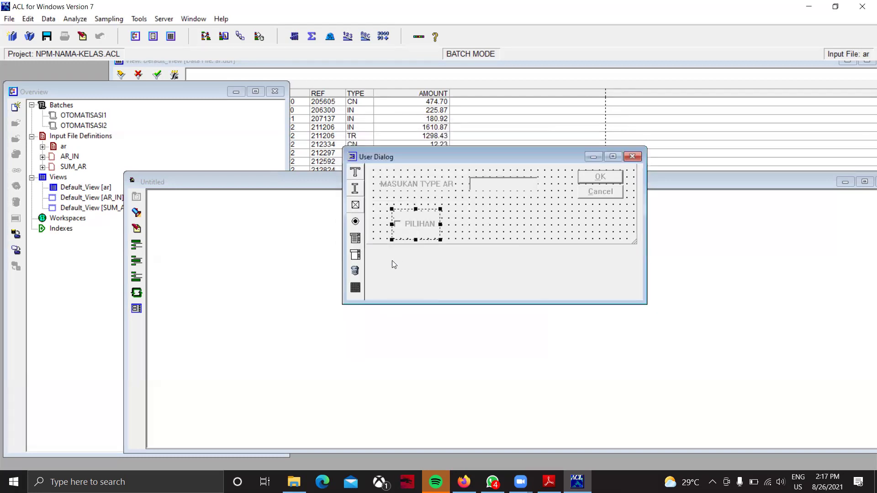
{"action": "left_click", "coordinate": [355, 221]}
{"action": "left_click", "coordinate": [477, 219]}
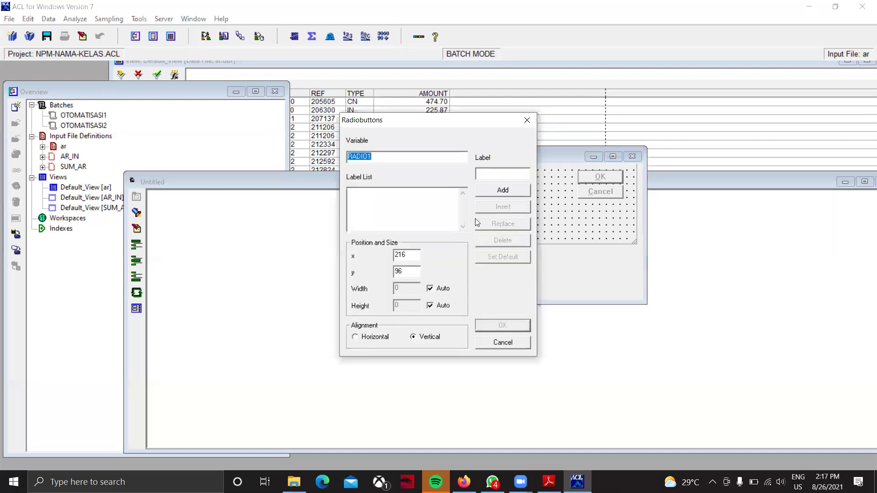
{"action": "left_click", "coordinate": [527, 119]}
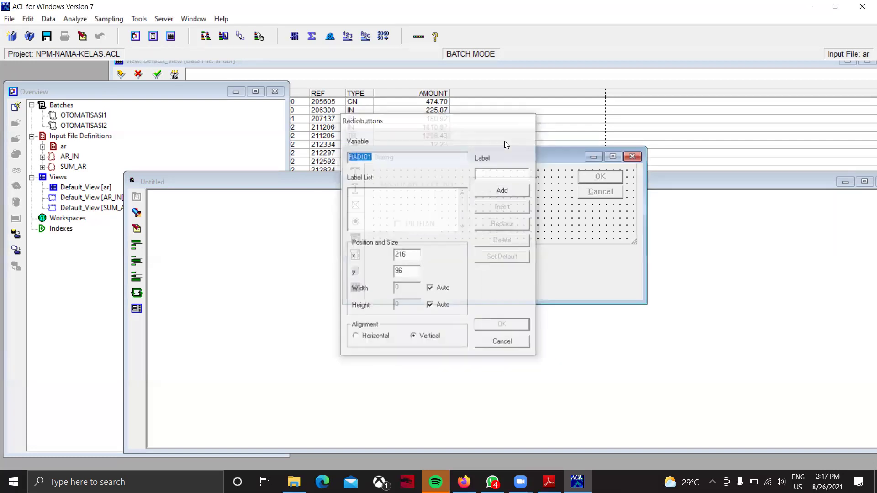
Delete the PILIHAN checkbox from the dialog form.
{"action": "left_click", "coordinate": [415, 225]}
{"action": "key", "text": "Delete"}
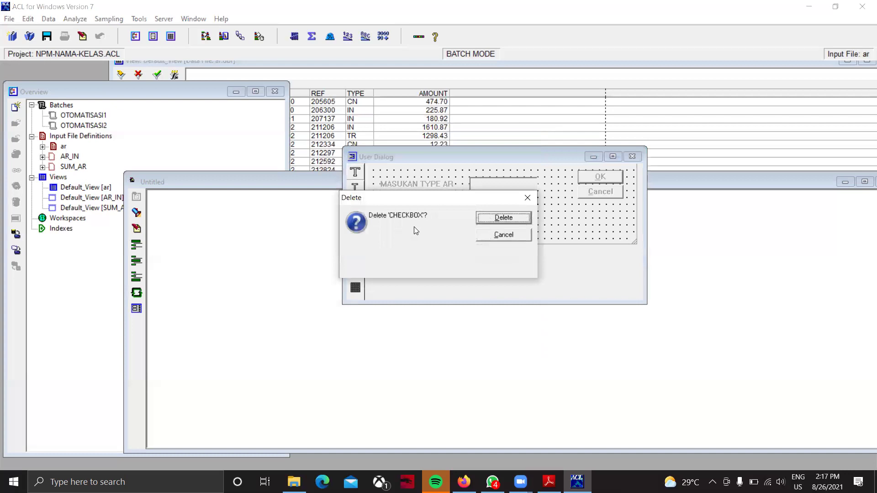
{"action": "left_click", "coordinate": [504, 218]}
Add vertical radio buttons with the variable TYPE and labels CN, IN and PM, positioned at x 60, y 60 under the text label.
{"action": "left_click", "coordinate": [356, 221]}
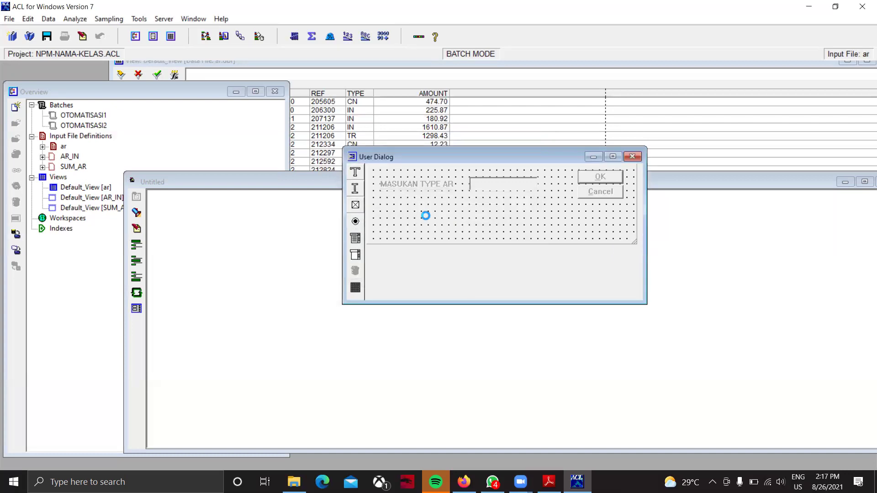
{"action": "left_click", "coordinate": [424, 214]}
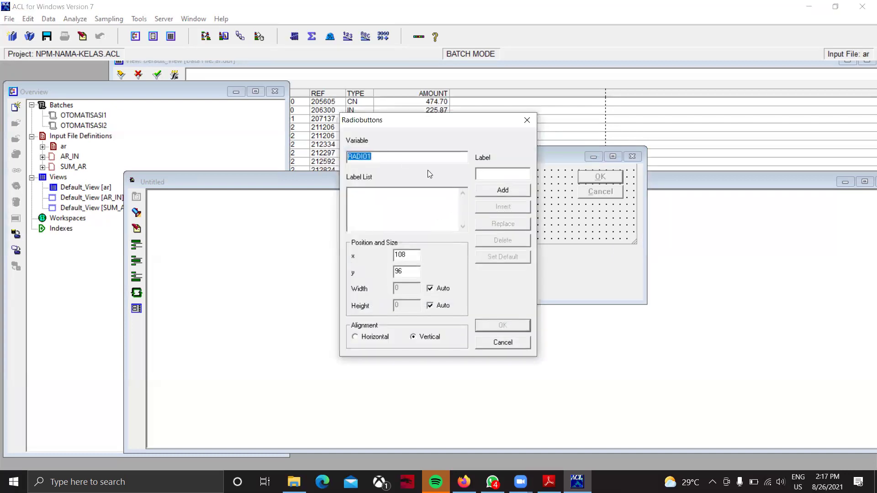
{"action": "type", "text": "TYPE"}
{"action": "left_click", "coordinate": [493, 173]}
{"action": "type", "text": "CN"}
{"action": "left_click", "coordinate": [502, 188]}
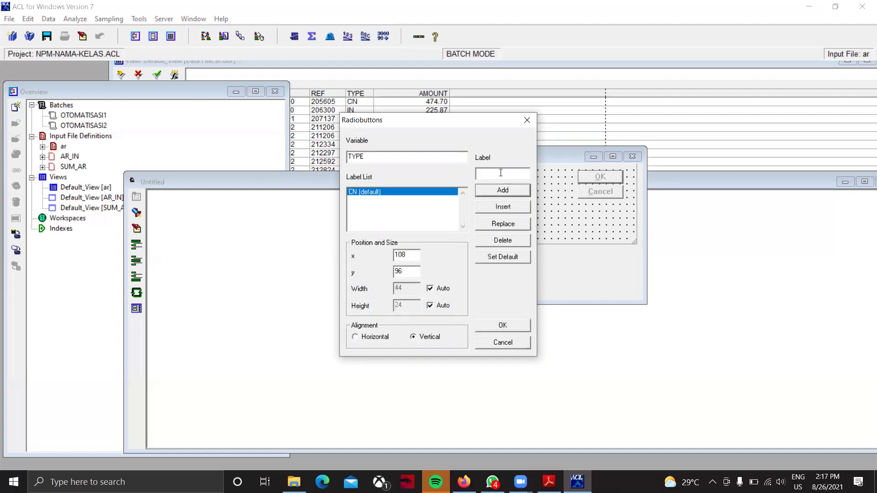
{"action": "type", "text": "IN"}
{"action": "left_click", "coordinate": [499, 189]}
{"action": "type", "text": "PM"}
{"action": "left_click", "coordinate": [499, 191]}
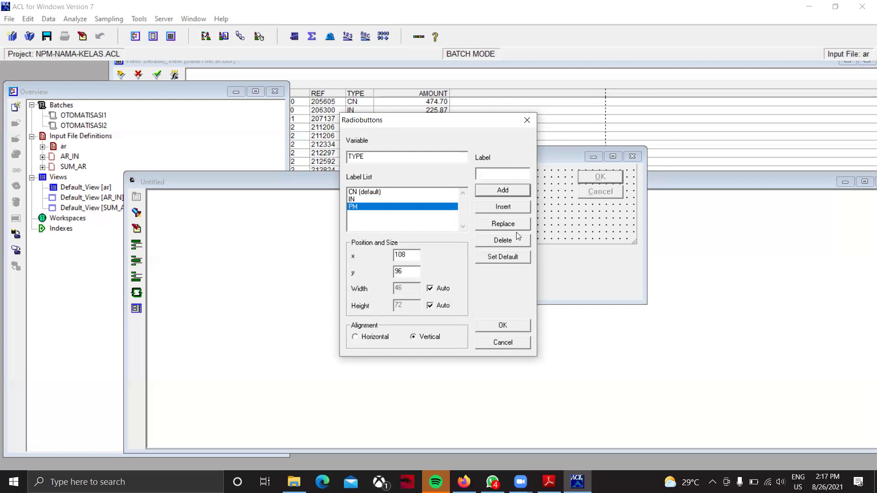
{"action": "left_click", "coordinate": [502, 324]}
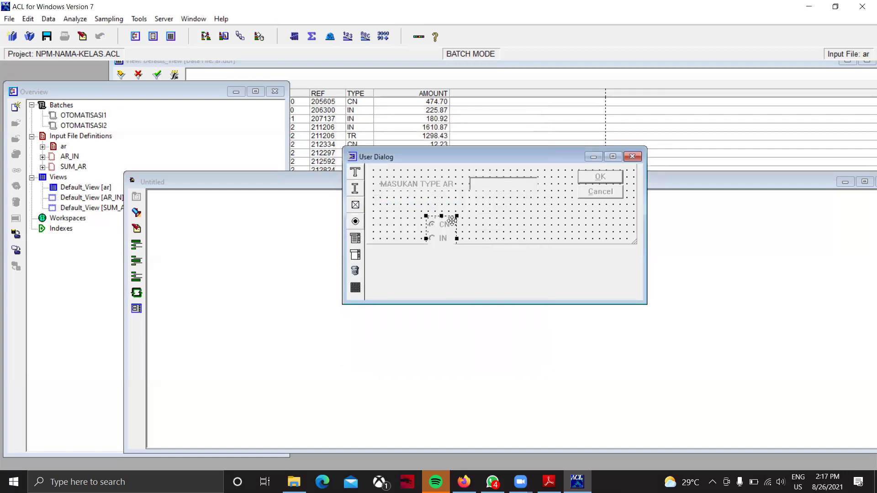
{"action": "left_click_drag", "start_coordinate": [440, 208], "coordinate": [418, 209]}
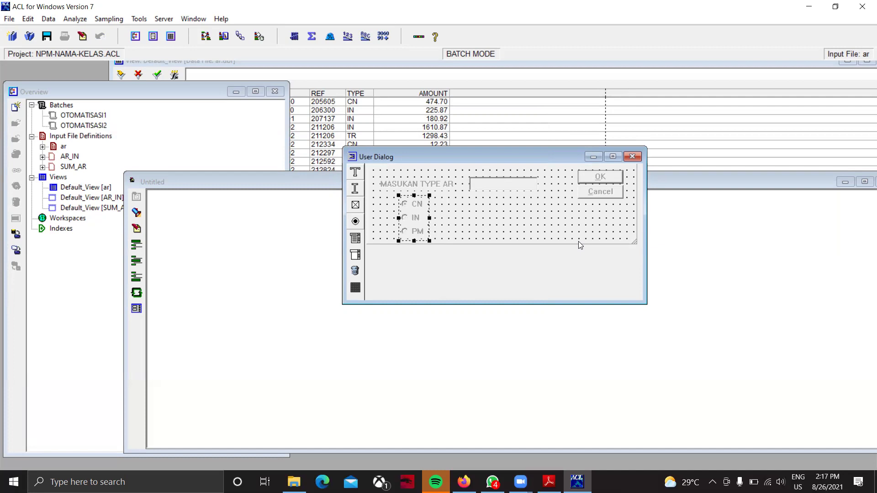
{"action": "left_click", "coordinate": [365, 238]}
{"action": "left_click", "coordinate": [356, 254]}
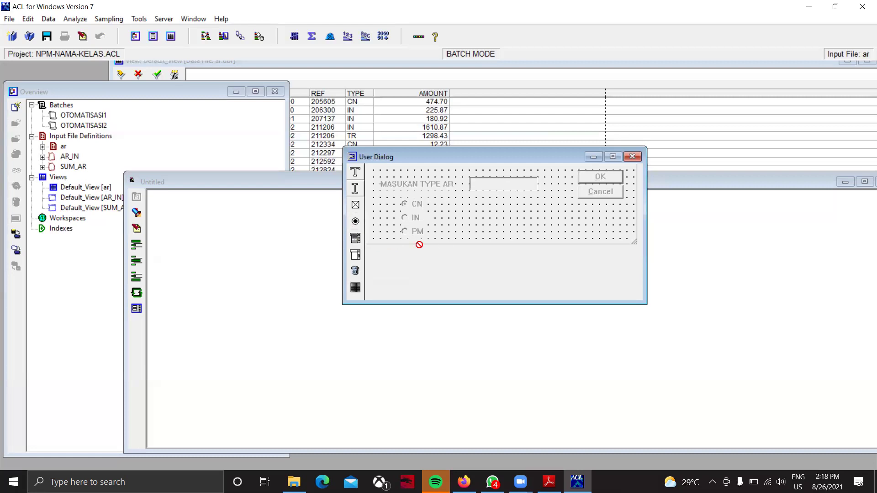
{"action": "left_click", "coordinate": [369, 244]}
{"action": "left_click", "coordinate": [364, 241]}
{"action": "left_click", "coordinate": [509, 236]}
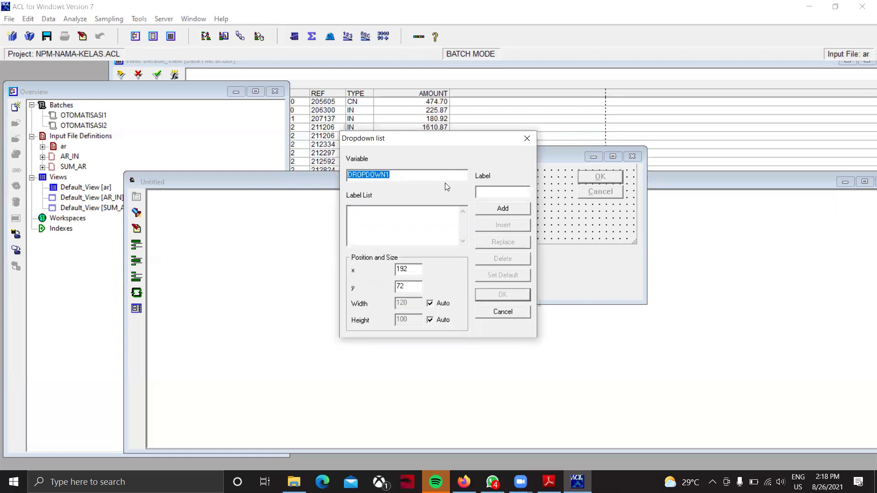
{"action": "type", "text": "CO"}
{"action": "key", "text": "BackSpace"}
{"action": "type", "text": "CBOTYPE"}
{"action": "left_click", "coordinate": [497, 192]}
{"action": "type", "text": "CN"}
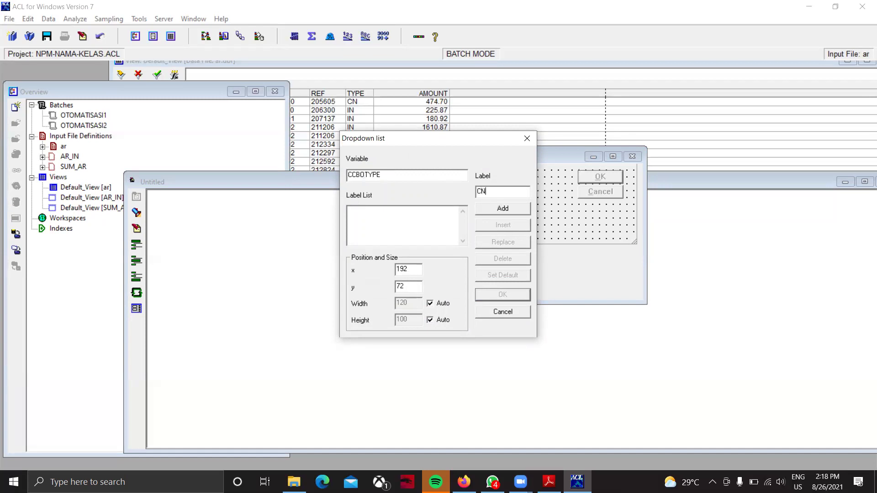
{"action": "left_click", "coordinate": [503, 208]}
{"action": "left_click", "coordinate": [500, 192]}
{"action": "type", "text": "IN"}
{"action": "left_click", "coordinate": [498, 205]}
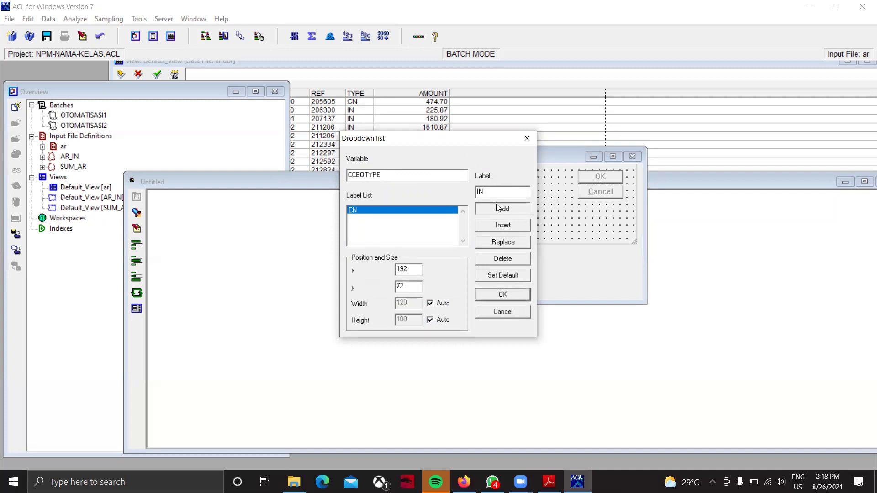
{"action": "left_click", "coordinate": [480, 191]}
{"action": "type", "text": "PM"}
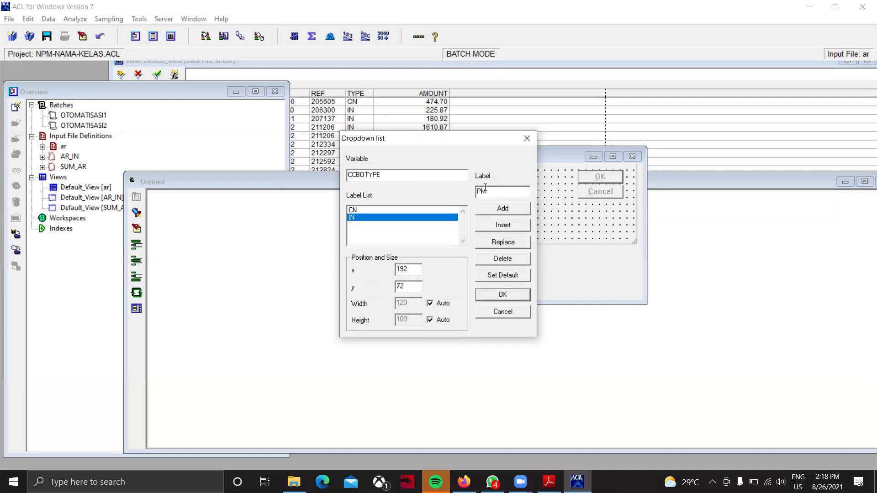
{"action": "left_click", "coordinate": [507, 207]}
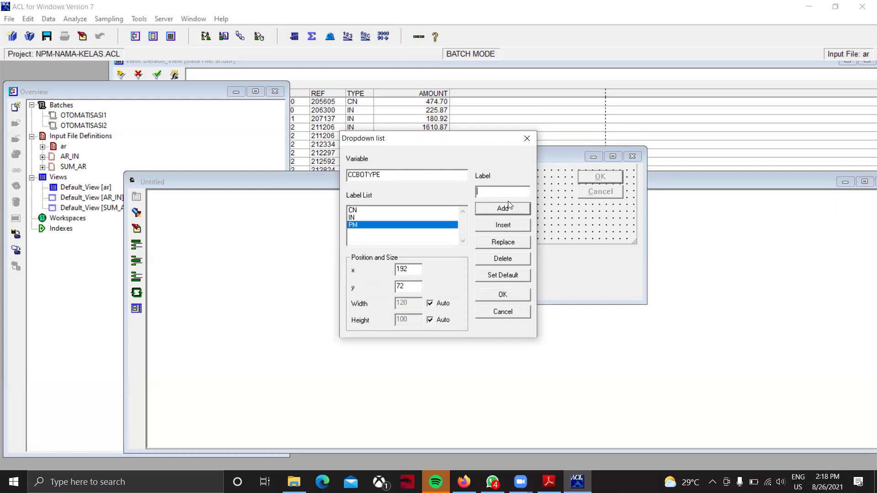
{"action": "left_click", "coordinate": [527, 139]}
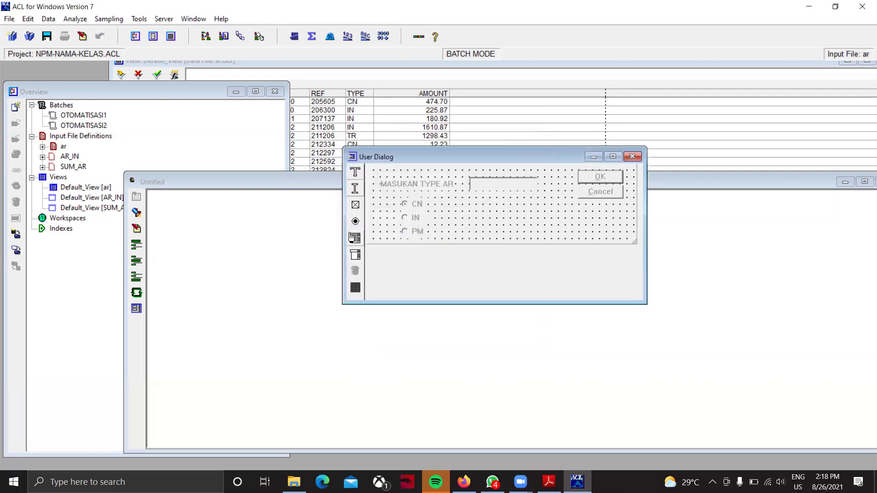
Add a dropdown list at x 168, y 84 with the variable CBOTYPE and the labels CN and PM.
{"action": "left_click", "coordinate": [356, 252]}
{"action": "left_click", "coordinate": [465, 212]}
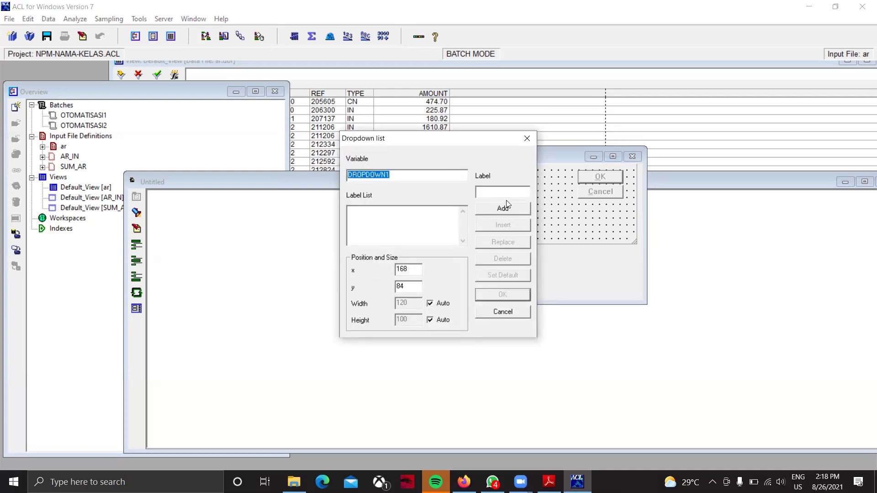
{"action": "type", "text": "CBOTYPE"}
{"action": "left_click", "coordinate": [506, 192]}
{"action": "type", "text": "CN"}
{"action": "left_click", "coordinate": [514, 209]}
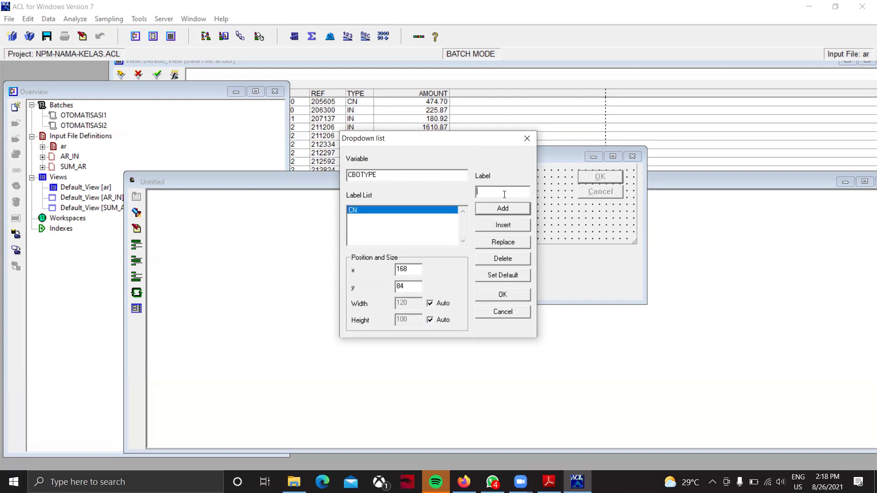
{"action": "type", "text": "PM"}
{"action": "left_click", "coordinate": [507, 210]}
{"action": "type", "text": "IN"}
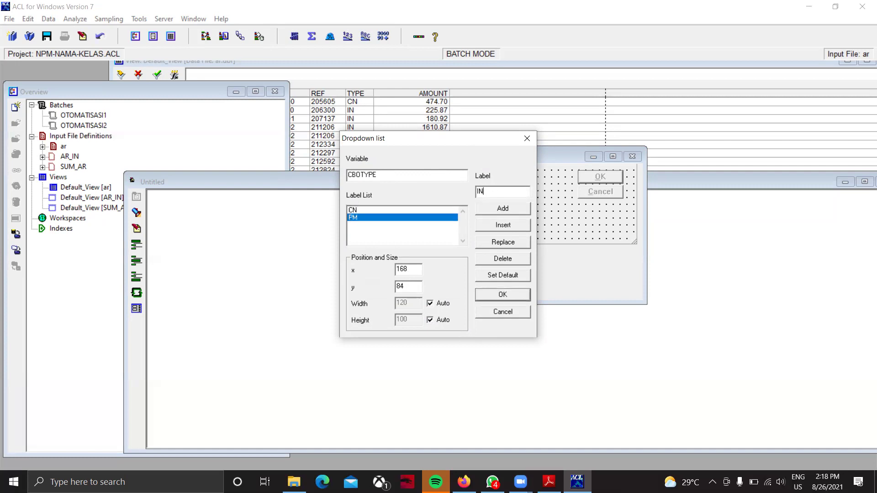
{"action": "left_click", "coordinate": [502, 294]}
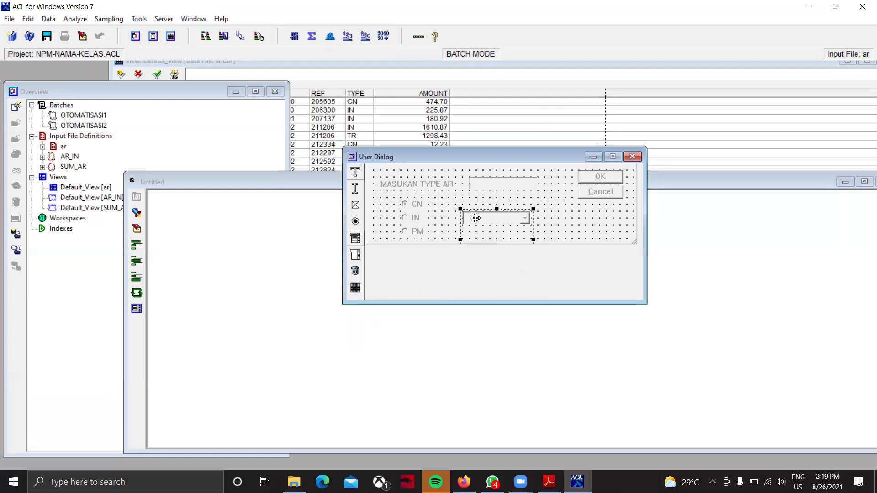
Review the variable and label settings of the radio buttons and the dropdown list without changing them.
{"action": "double_click", "coordinate": [397, 215]}
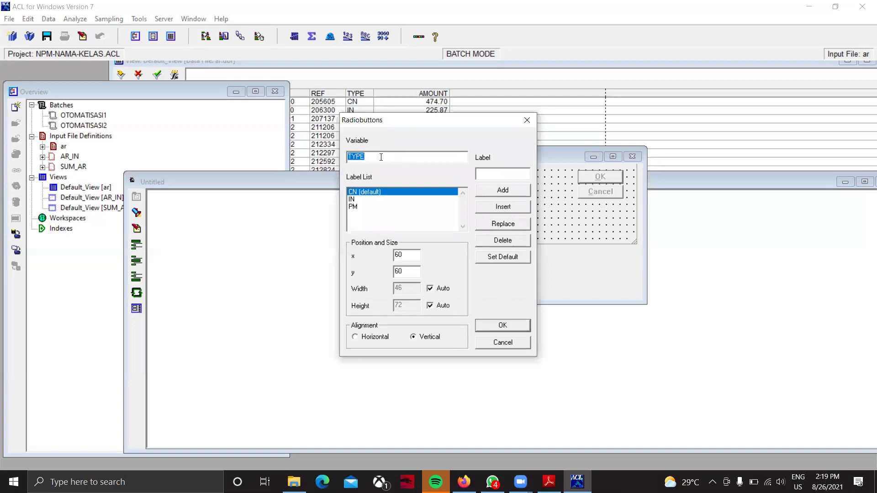
{"action": "left_click", "coordinate": [534, 120]}
{"action": "double_click", "coordinate": [509, 213]}
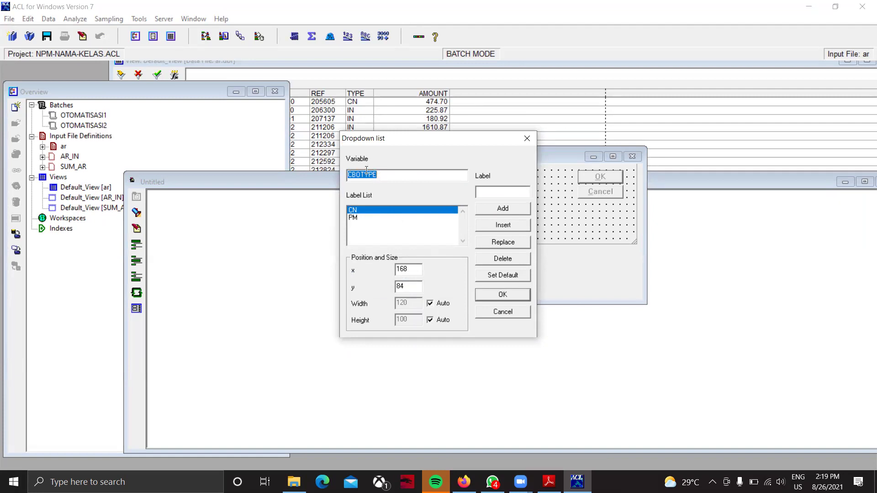
{"action": "left_click", "coordinate": [527, 138]}
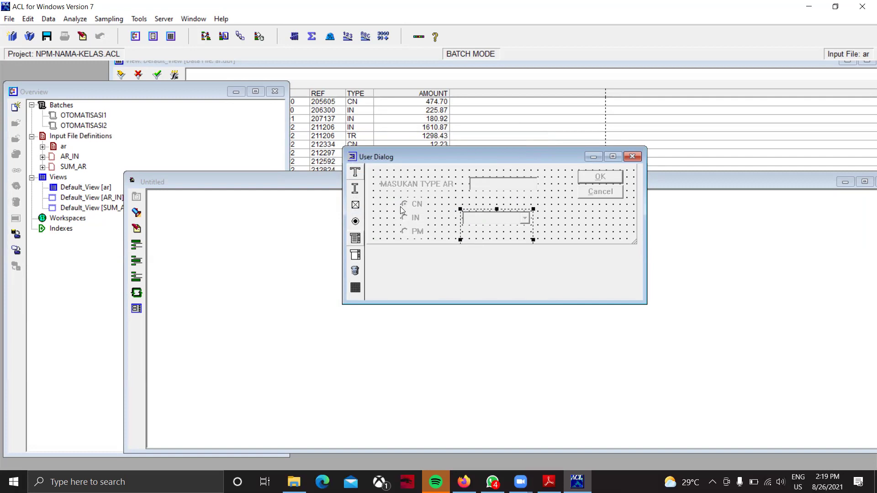
Delete the radio button group and the dropdown list from the dialog form.
{"action": "left_click", "coordinate": [413, 216]}
{"action": "key", "text": "Delete"}
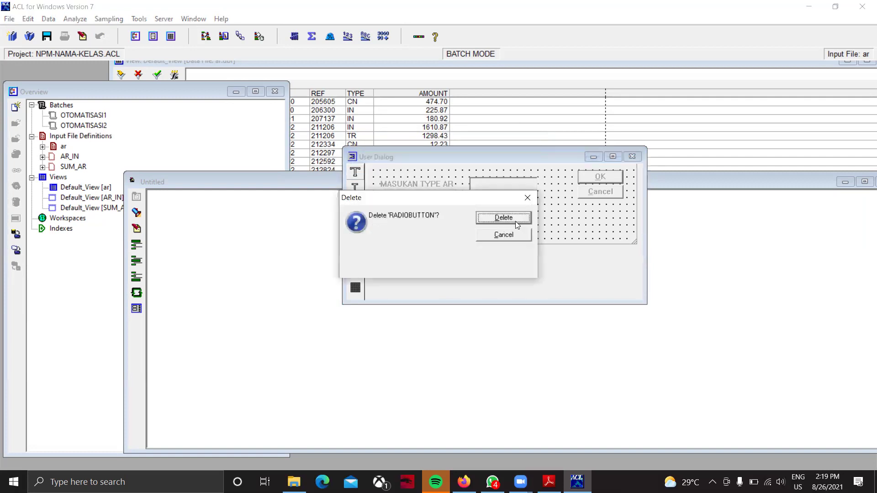
{"action": "key", "text": "Return"}
{"action": "left_click", "coordinate": [507, 217]}
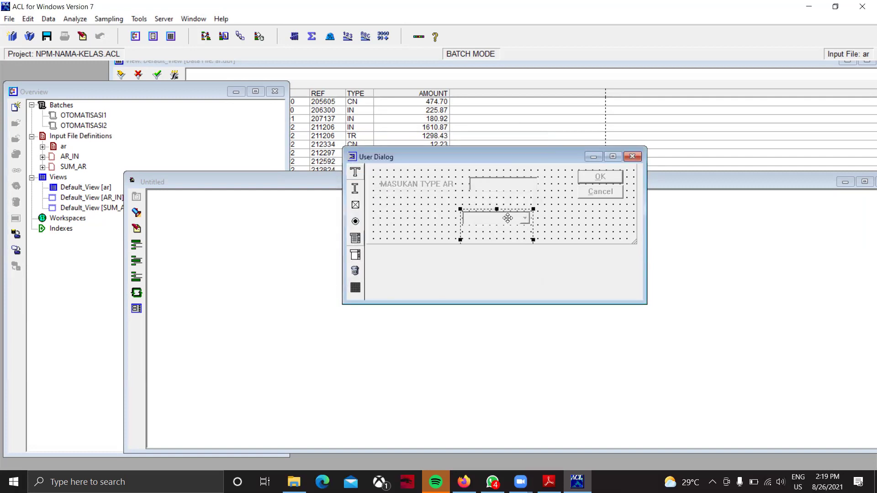
{"action": "key", "text": "Delete"}
{"action": "key", "text": "Return"}
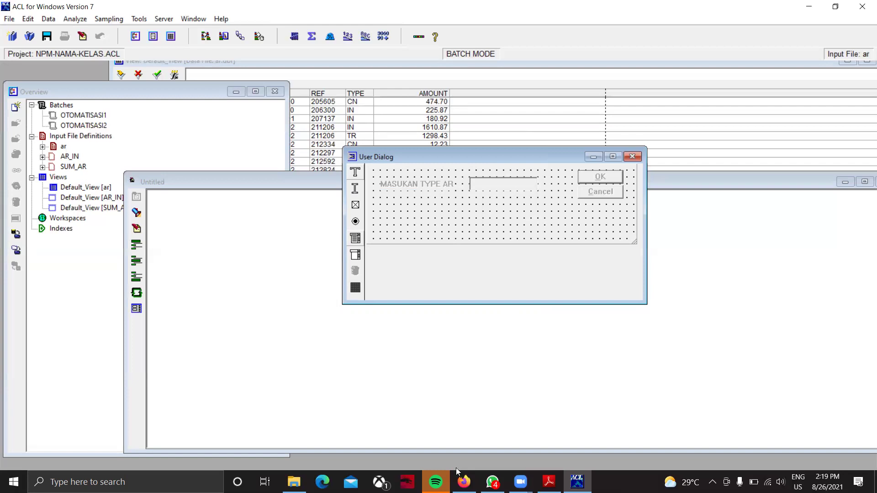
Read the example MASUKAN_TYPE batch script and its dialog form on page 7 of SESI 12.pdf in Adobe Reader.
{"action": "left_click", "coordinate": [520, 482]}
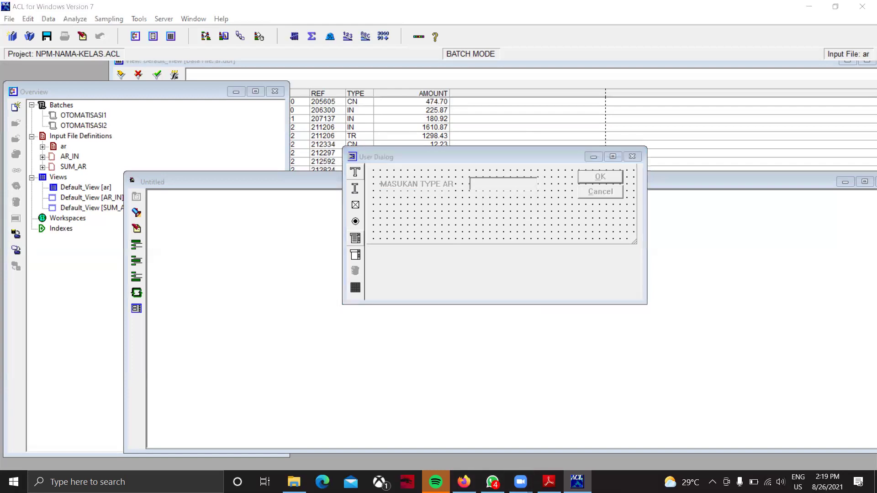
{"action": "left_click", "coordinate": [549, 482]}
{"action": "scroll", "coordinate": [359, 278], "scroll_direction": "down", "scroll_amount": 15}
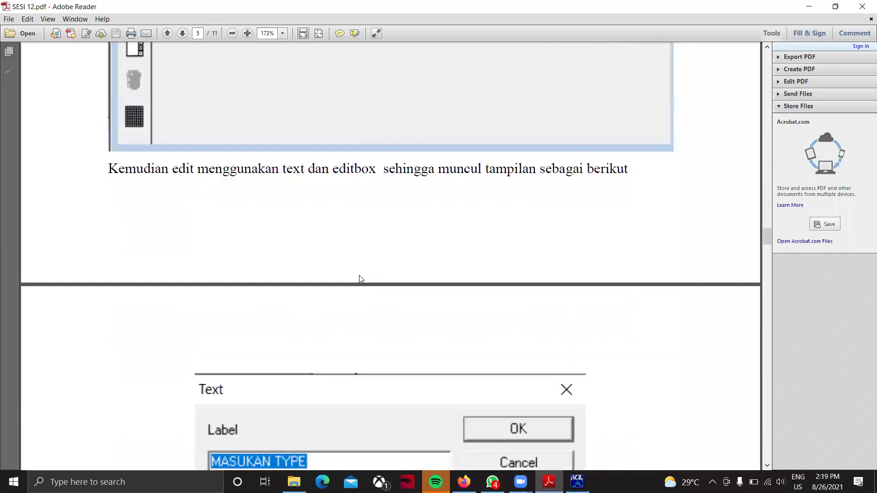
{"action": "scroll", "coordinate": [359, 275], "scroll_direction": "down", "scroll_amount": 15}
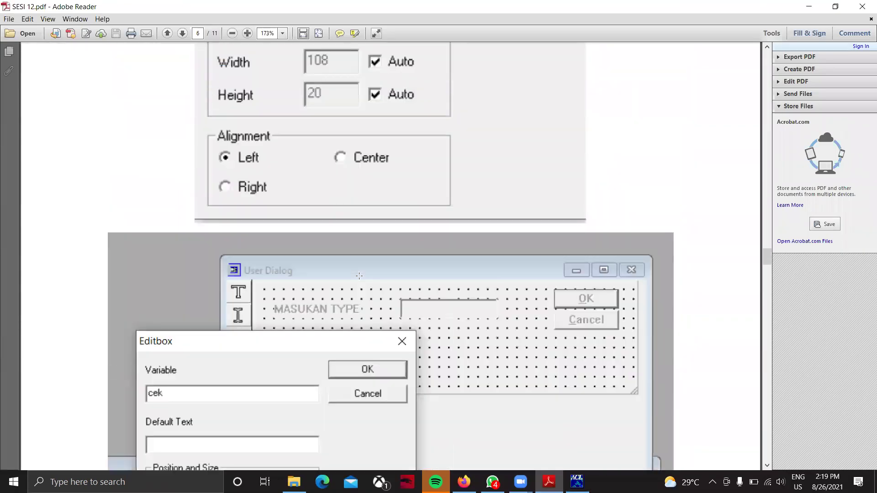
{"action": "scroll", "coordinate": [359, 276], "scroll_direction": "down", "scroll_amount": 10}
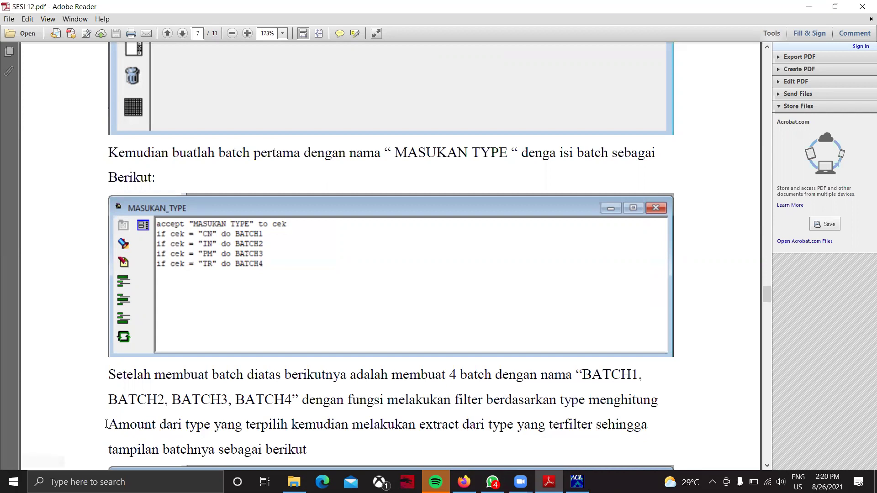
{"action": "scroll", "coordinate": [107, 424], "scroll_direction": "up", "scroll_amount": 4}
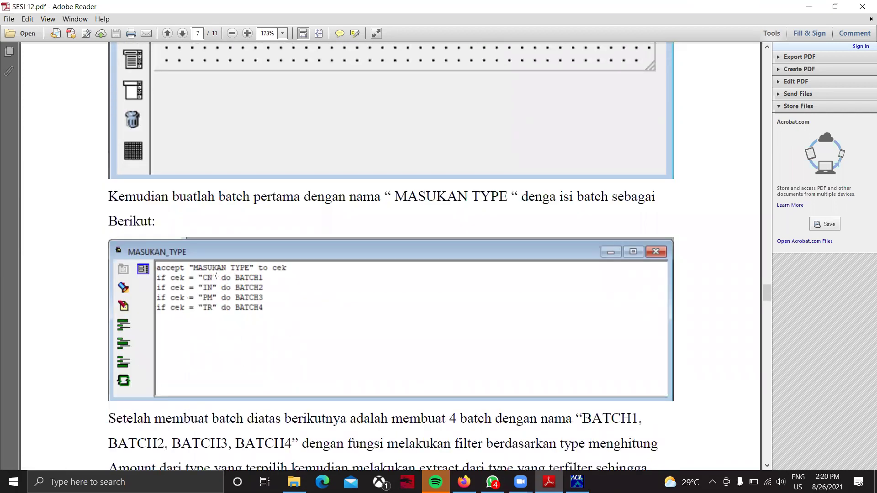
{"action": "scroll", "coordinate": [281, 249], "scroll_direction": "up", "scroll_amount": 3}
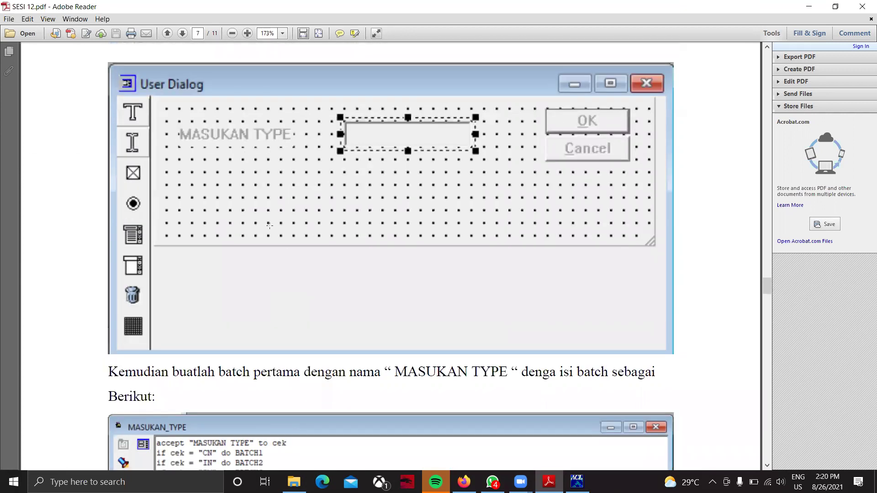
{"action": "scroll", "coordinate": [269, 225], "scroll_direction": "down", "scroll_amount": 3}
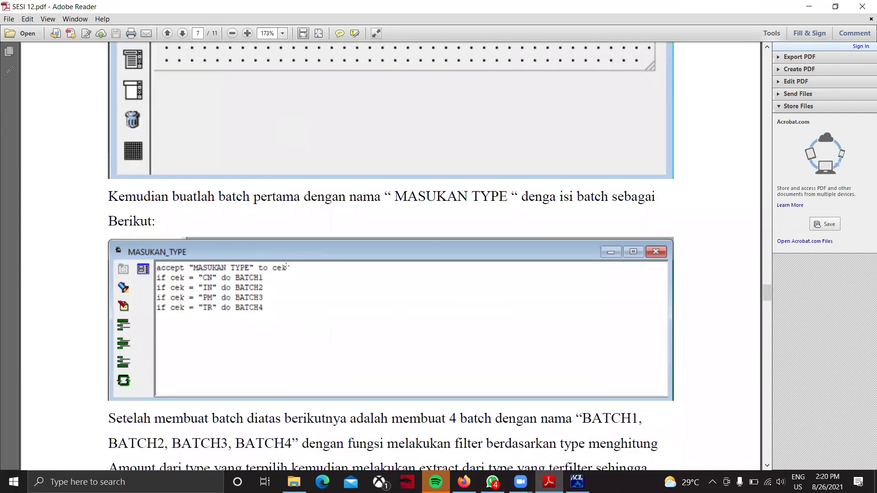
{"action": "scroll", "coordinate": [417, 104], "scroll_direction": "up", "scroll_amount": 2}
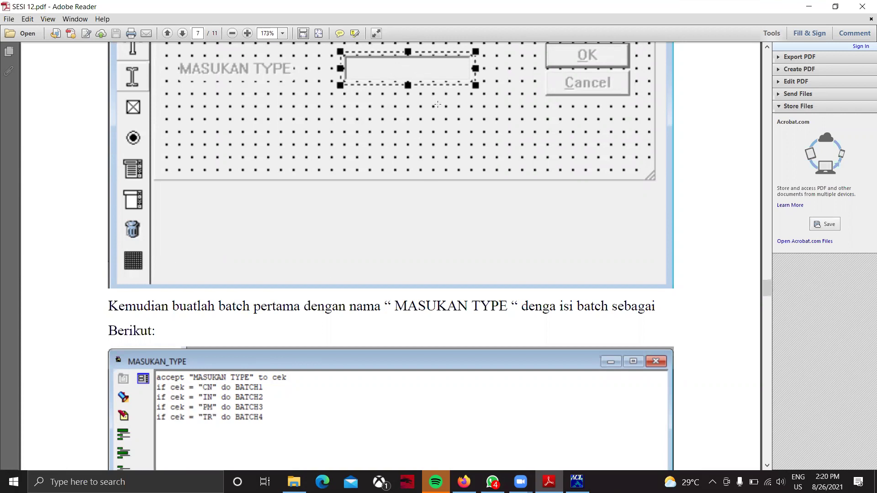
{"action": "scroll", "coordinate": [324, 402], "scroll_direction": "down", "scroll_amount": 2}
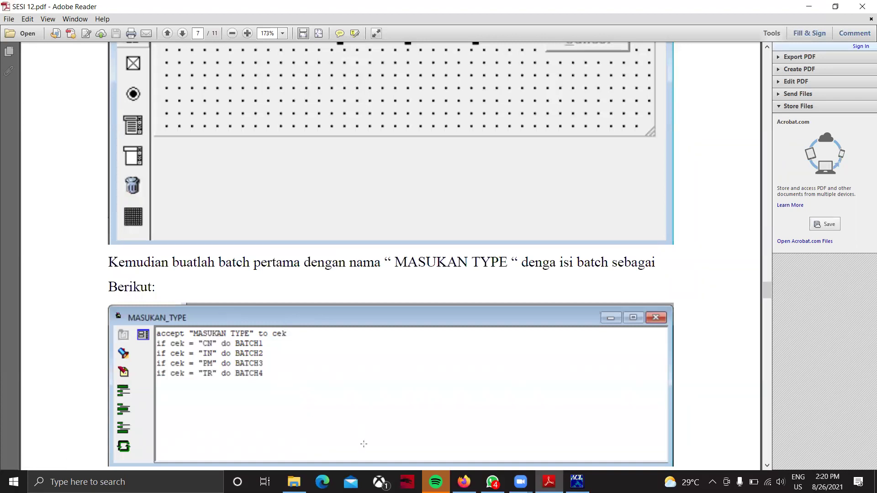
Switch back to ACL and begin the untitled batch with accept "MASUKAN TYPE AR" to, moving the dialog form clear of the script.
{"action": "left_click", "coordinate": [577, 482]}
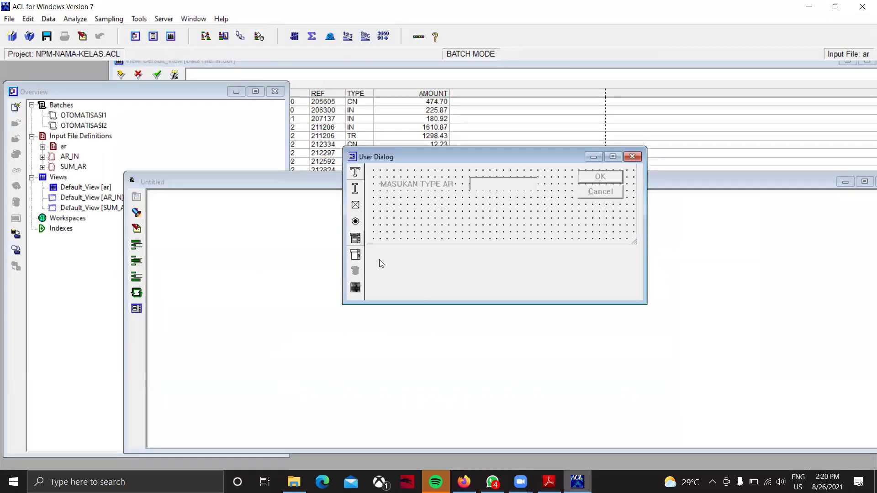
{"action": "left_click", "coordinate": [211, 210]}
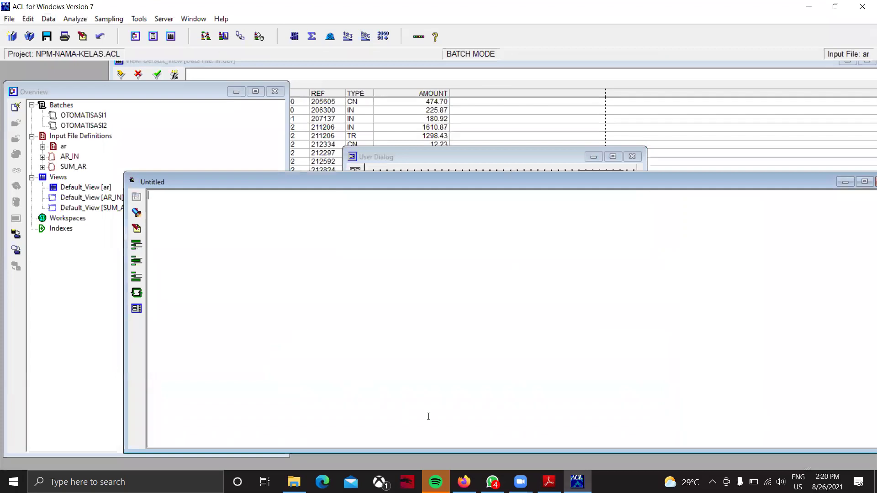
{"action": "left_click", "coordinate": [549, 482]}
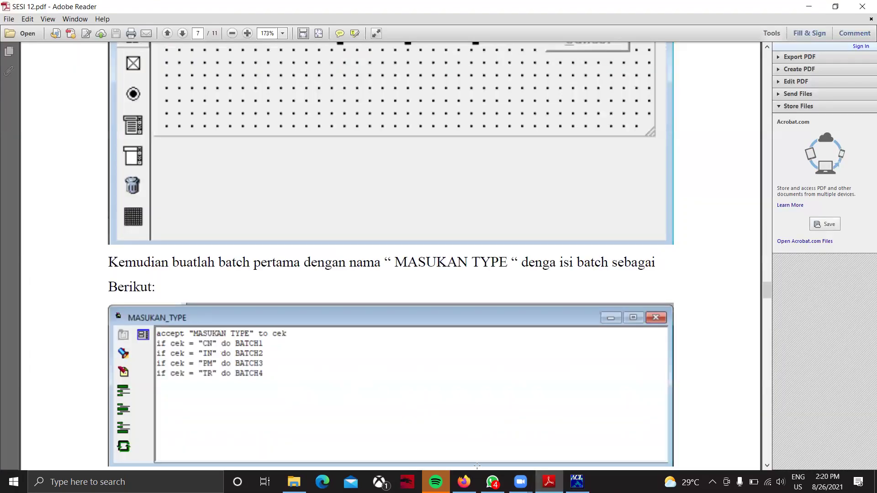
{"action": "left_click", "coordinate": [577, 482]}
{"action": "type", "text": "accept"}
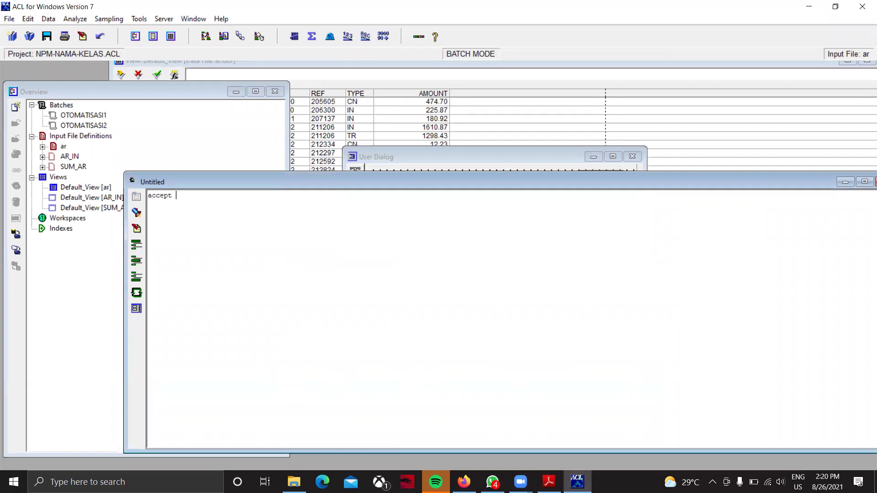
{"action": "left_click_drag", "start_coordinate": [453, 161], "coordinate": [488, 96]}
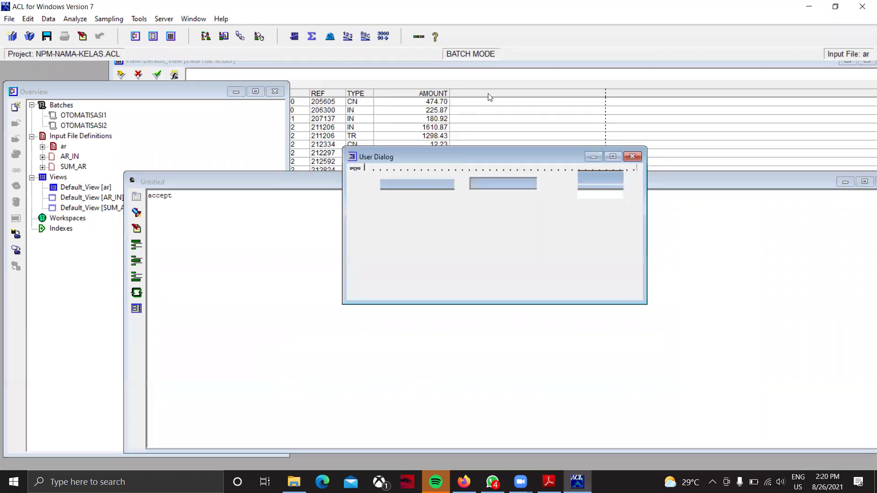
{"action": "left_click", "coordinate": [204, 201]}
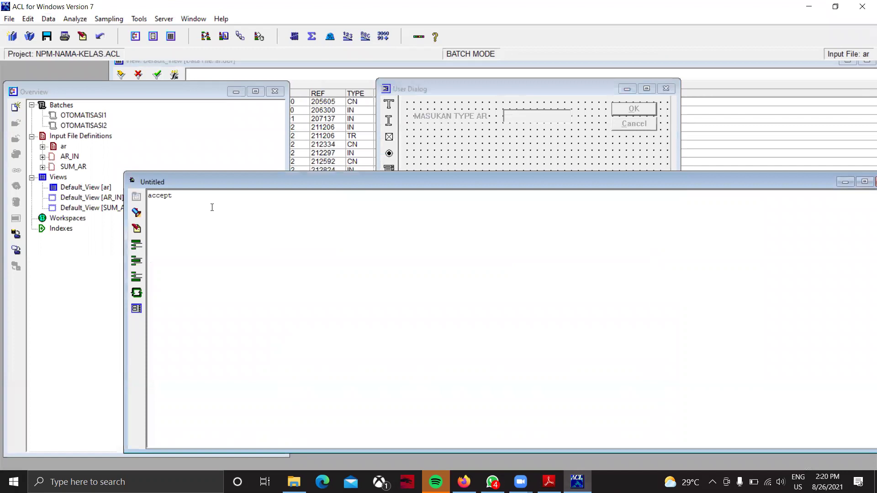
{"action": "type", "text": "\"MASUKAN TYPE AR\" TO"}
{"action": "key", "text": "BackSpace"}
{"action": "key", "text": "BackSpace"}
{"action": "type", "text": "to"}
Look up the edit box's variable name and complete the accept line with cek_type.
{"action": "left_click", "coordinate": [532, 119]}
{"action": "double_click", "coordinate": [532, 119]}
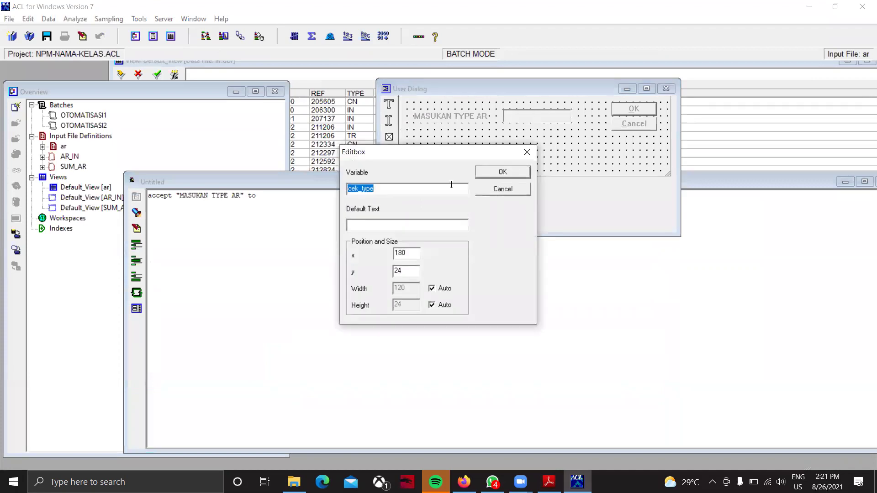
{"action": "left_click", "coordinate": [526, 152]}
{"action": "left_click", "coordinate": [309, 198]}
{"action": "type", "text": "cek_"}
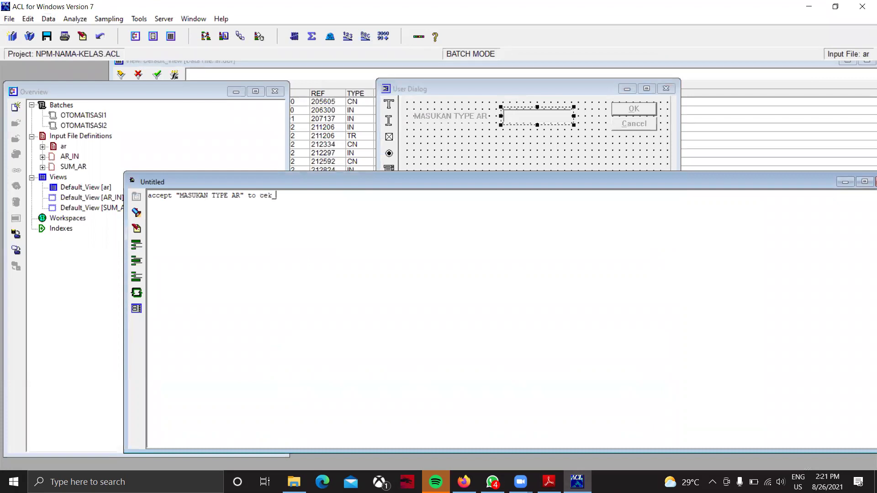
{"action": "type", "text": "type"}
{"action": "key", "text": "Return"}
{"action": "left_click", "coordinate": [548, 482]}
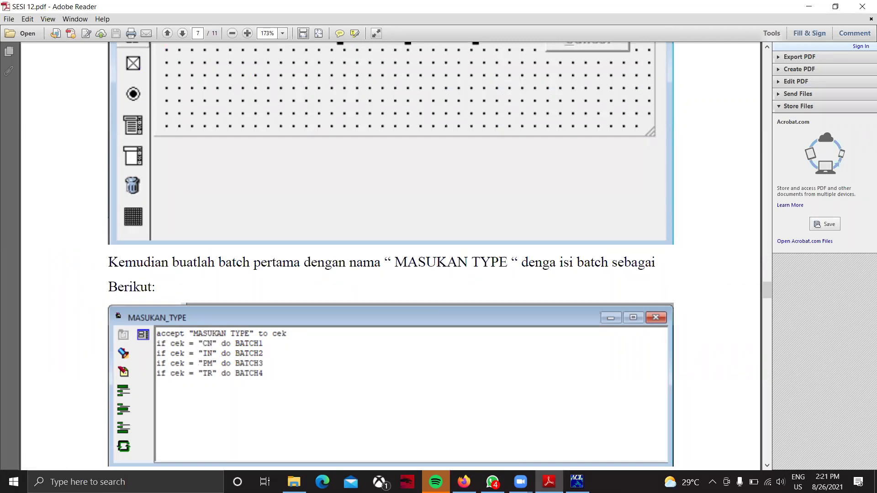
{"action": "left_click", "coordinate": [577, 482]}
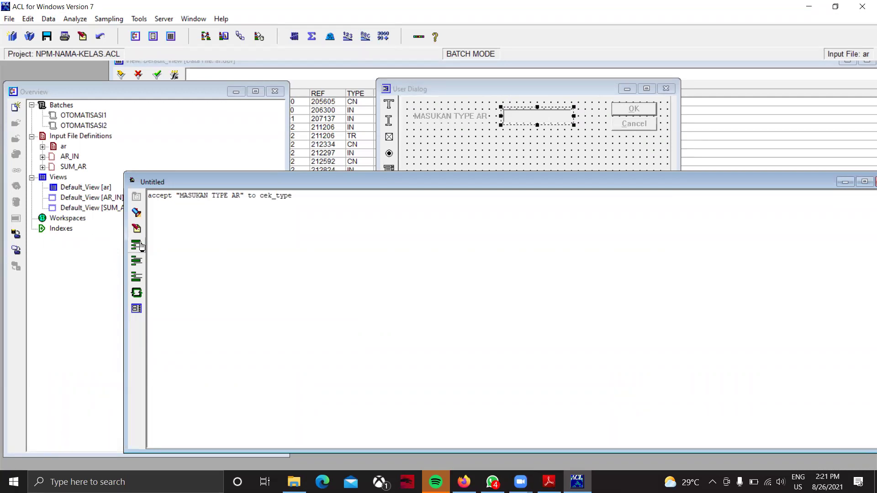
{"action": "left_click", "coordinate": [139, 245]}
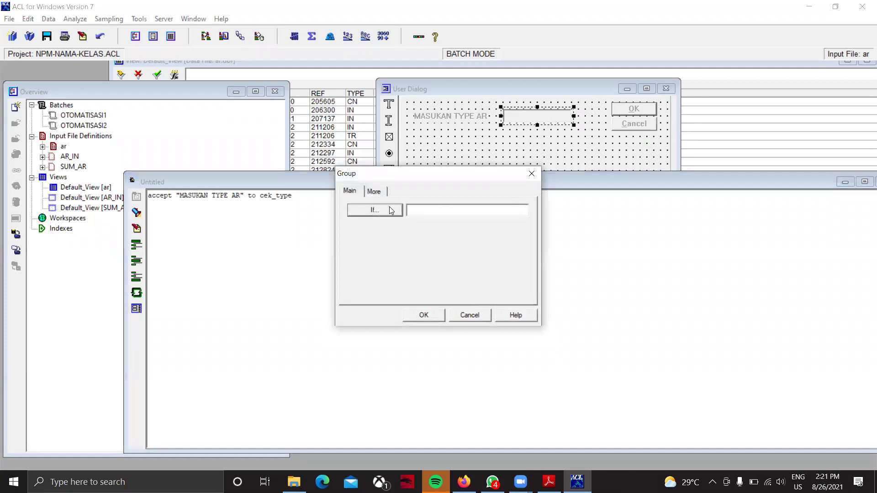
{"action": "left_click", "coordinate": [374, 210]}
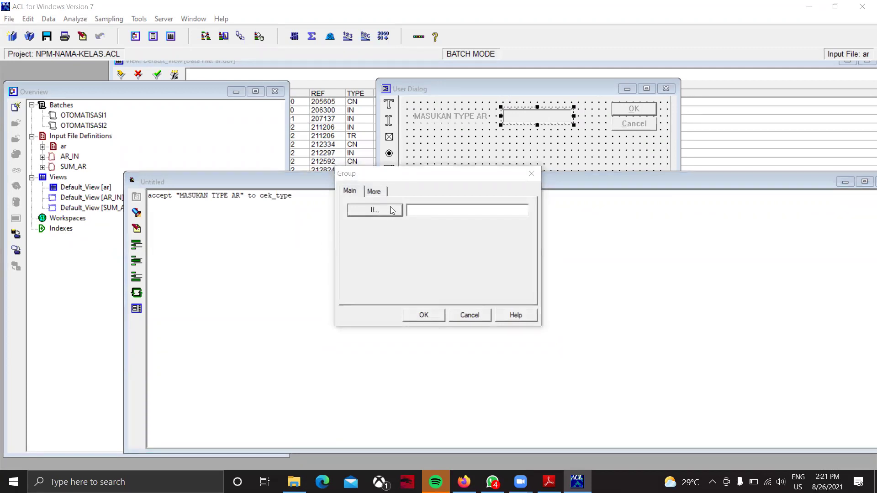
{"action": "scroll", "coordinate": [448, 320], "scroll_direction": "down", "scroll_amount": 5}
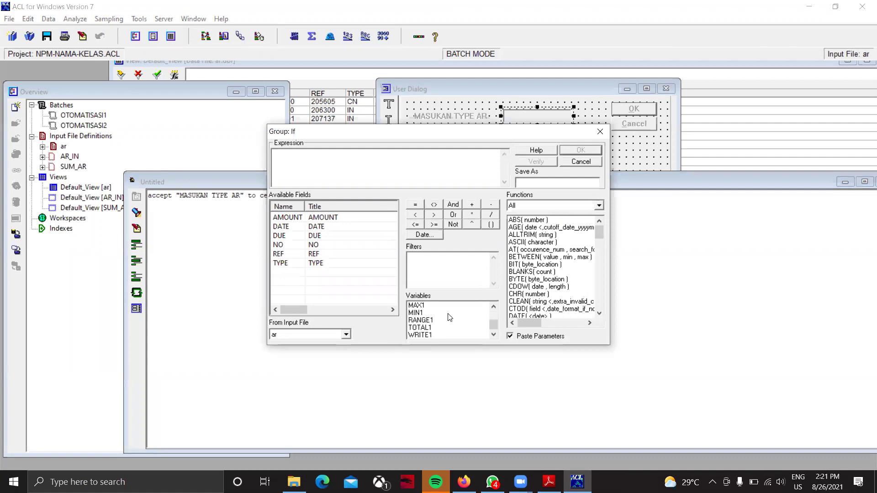
{"action": "scroll", "coordinate": [487, 326], "scroll_direction": "up", "scroll_amount": 5}
{"action": "left_click_drag", "start_coordinate": [494, 316], "coordinate": [470, 311]}
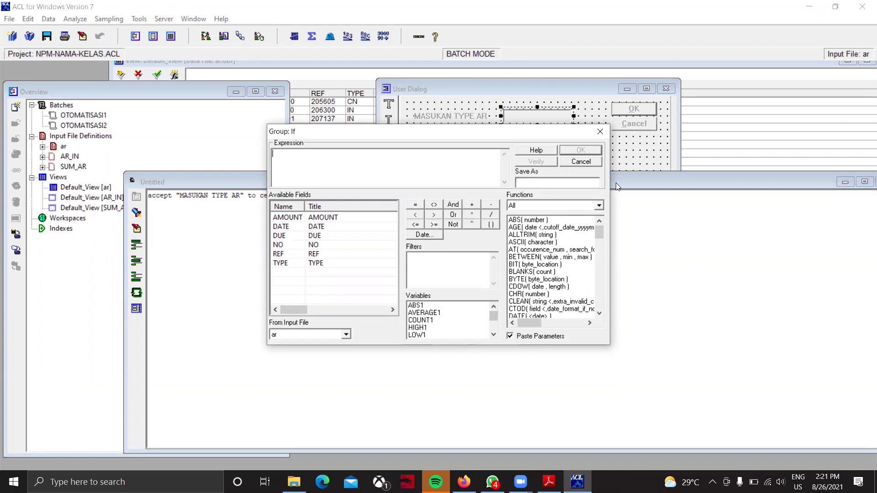
{"action": "left_click", "coordinate": [589, 160]}
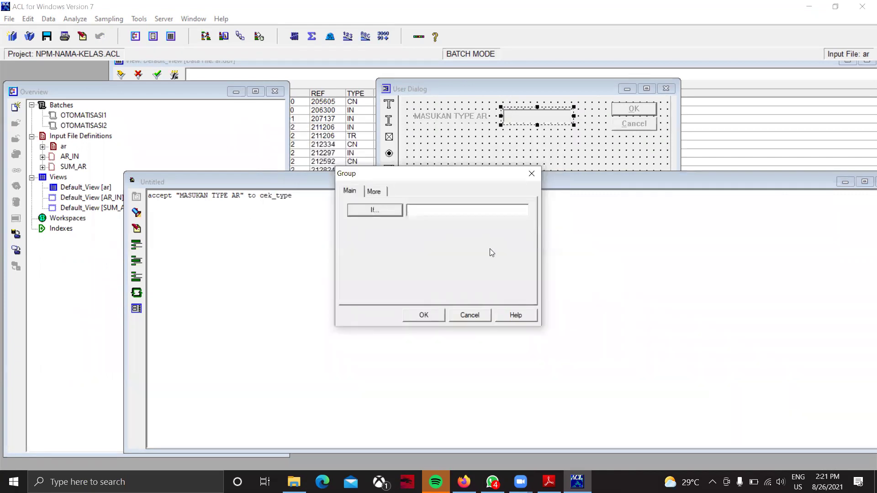
{"action": "left_click", "coordinate": [374, 192]}
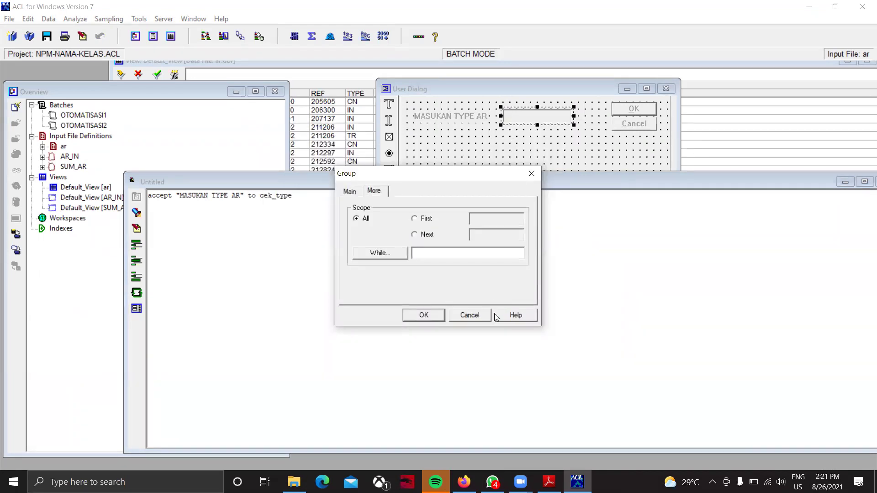
{"action": "left_click", "coordinate": [475, 315]}
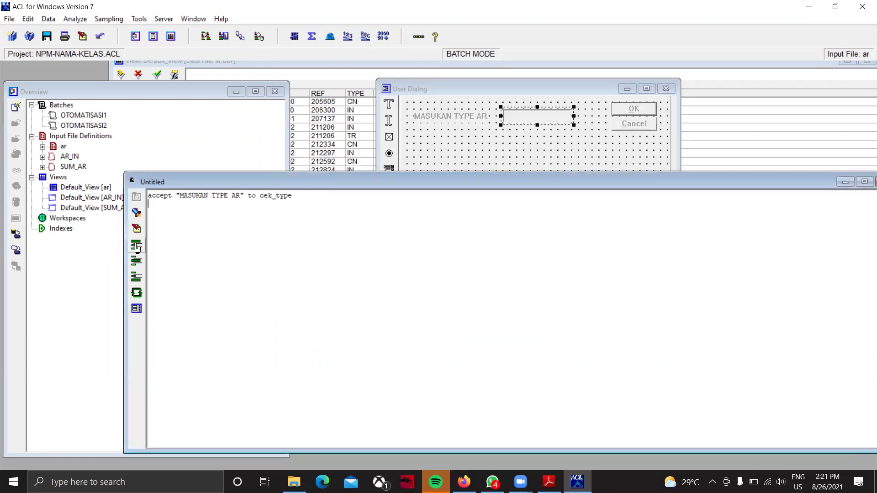
Add the condition line if cek_type="CN" do b1 below the accept line and start a new line.
{"action": "type", "text": "if cek_type=\"\""}
{"action": "key", "text": "Left"}
{"action": "type", "text": "CN"}
{"action": "key", "text": "Right"}
{"action": "type", "text": "do"}
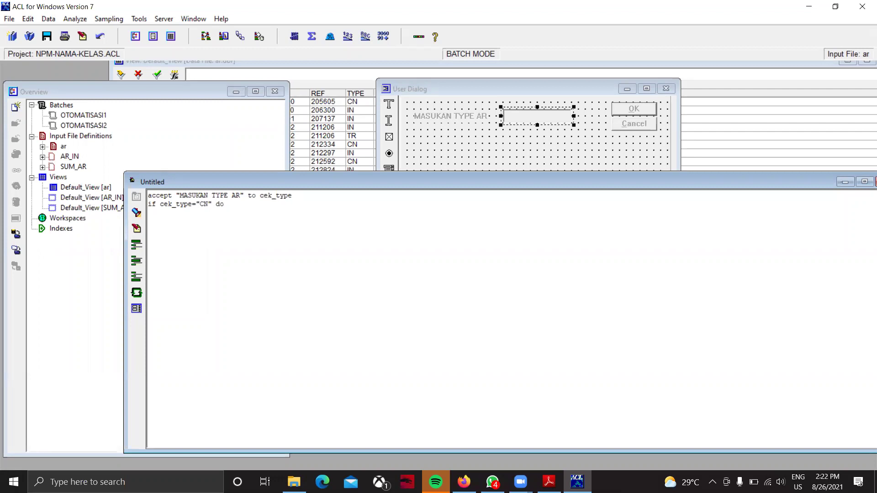
{"action": "type", "text": " bl"}
{"action": "left_click_drag", "start_coordinate": [148, 204], "coordinate": [237, 204]}
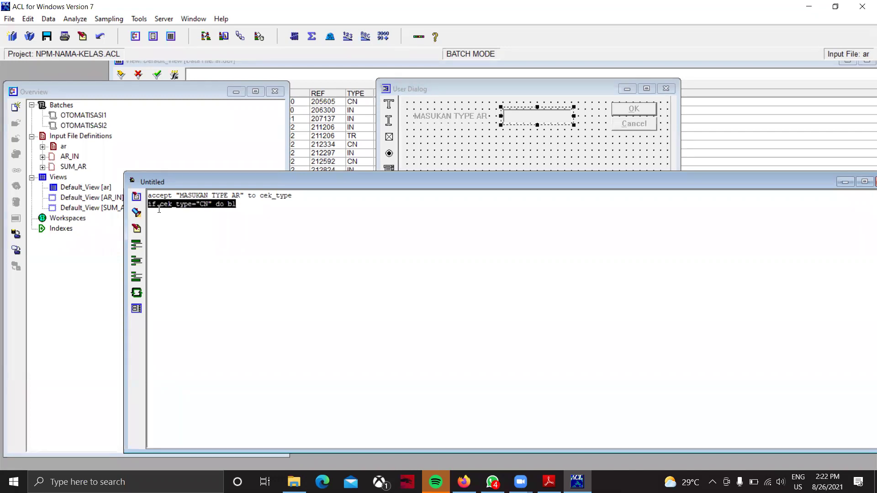
{"action": "key", "text": "Right"}
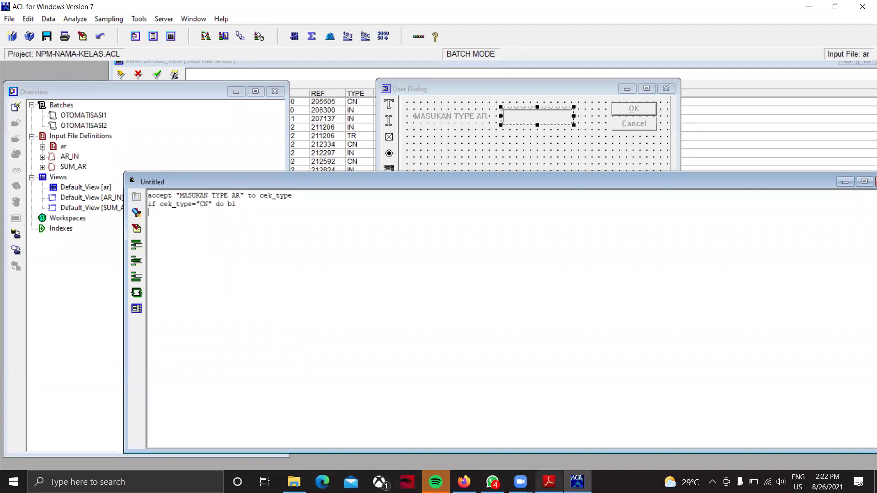
Check the example script in SESI 12.pdf, return to ACL, and look through the TYPE values in the ar view before minimizing it.
{"action": "left_click", "coordinate": [549, 481]}
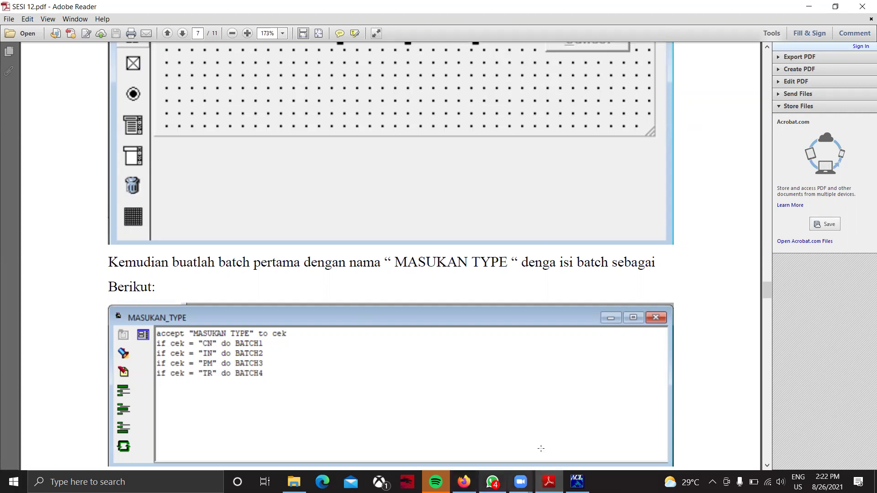
{"action": "left_click", "coordinate": [576, 481]}
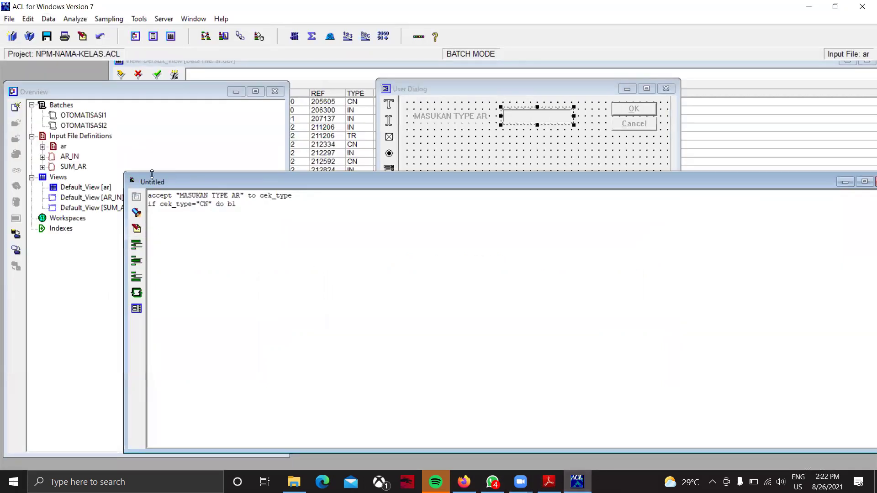
{"action": "left_click", "coordinate": [351, 118]}
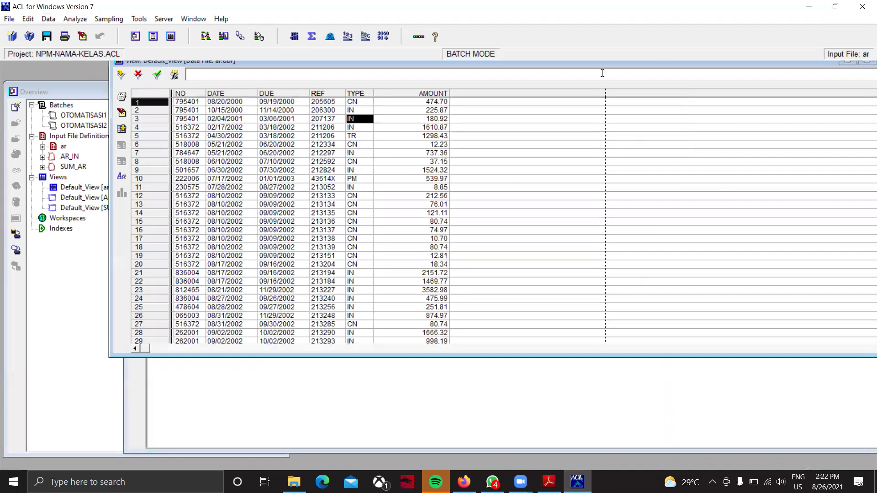
{"action": "left_click_drag", "start_coordinate": [463, 63], "coordinate": [331, 89]}
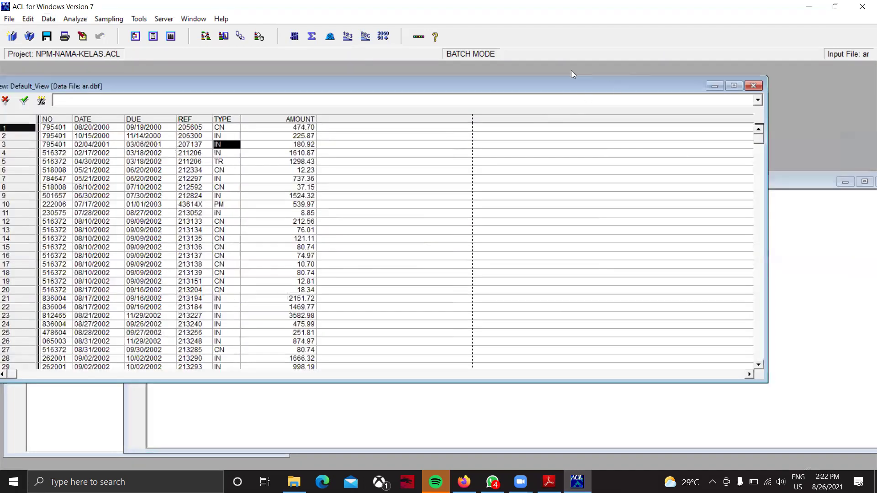
{"action": "left_click_drag", "start_coordinate": [555, 92], "coordinate": [432, 105]}
{"action": "left_click_drag", "start_coordinate": [636, 155], "coordinate": [646, 322]}
{"action": "left_click_drag", "start_coordinate": [650, 354], "coordinate": [621, 371]}
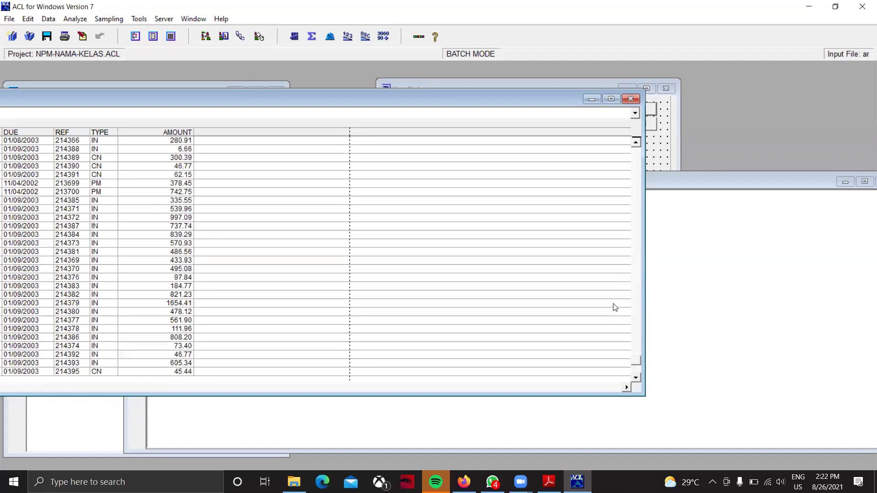
{"action": "left_click", "coordinate": [588, 103]}
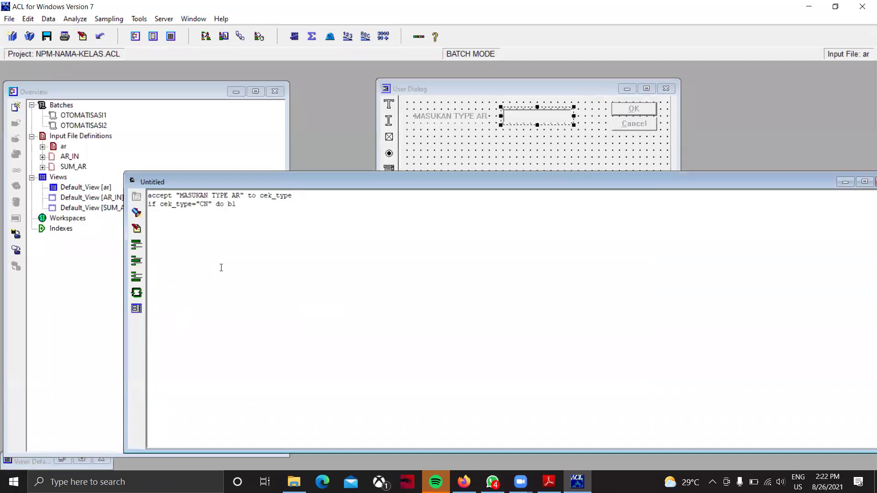
Add the condition line if cek_type="IN" do b2 below the CN line in the batch script and start a new line.
{"action": "type", "text": "if cek_type=\"in"}
{"action": "key", "text": "BackSpace"}
{"action": "key", "text": "BackSpace"}
{"action": "type", "text": "IN\" DO B"}
{"action": "key", "text": "BackSpace"}
{"action": "type", "text": "B2"}
{"action": "key", "text": "BackSpace"}
{"action": "key", "text": "BackSpace"}
{"action": "type", "text": "B2"}
{"action": "key", "text": "Left"}
{"action": "key", "text": "BackSpace"}
{"action": "type", "text": "b"}
{"action": "type", "text": "d"}
{"action": "key", "text": "BackSpace"}
{"action": "type", "text": "o"}
{"action": "key", "text": "Return"}
Duplicate the CN condition line twice below the IN line and change the first copy to if cek_type="PM" do b3.
{"action": "type", "text": "if cek_type=\"CN\" do b1"}
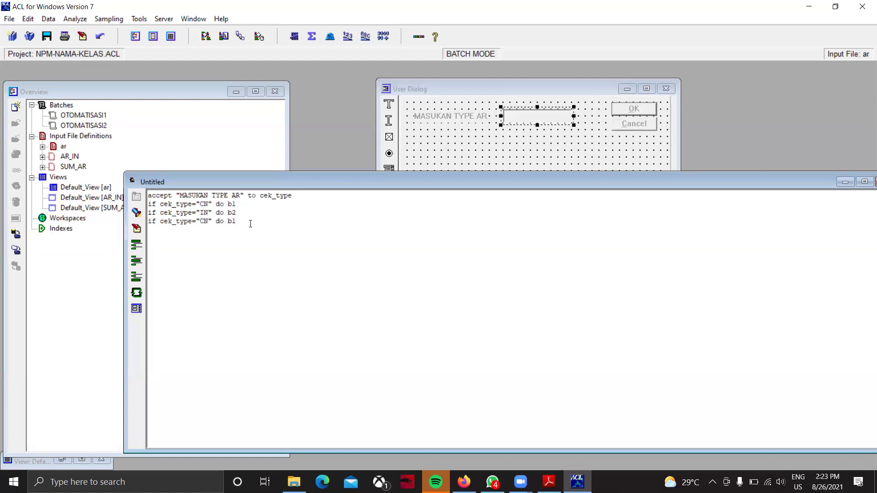
{"action": "type", "text": "if cek_type=\"CN\" do b1"}
{"action": "key", "text": "Up"}
{"action": "key", "text": "Left"}
{"action": "key", "text": "Left"}
{"action": "key", "text": "BackSpace"}
{"action": "key", "text": "BackSpace"}
{"action": "type", "text": "pm"}
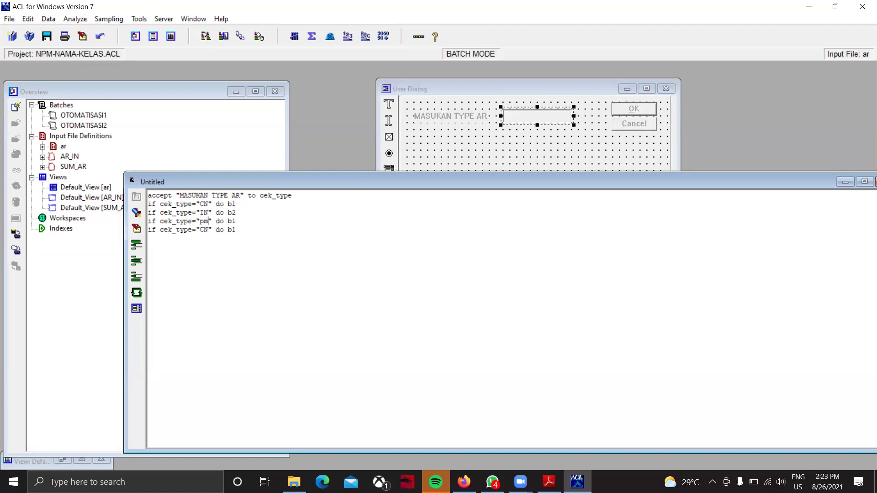
{"action": "key", "text": "BackSpace"}
{"action": "key", "text": "BackSpace"}
{"action": "type", "text": "PM"}
{"action": "key", "text": "BackSpace"}
{"action": "type", "text": "3"}
Change the last condition line to if cek_type="TR" do b4, checking the remaining type code in SESI 12.pdf.
{"action": "key", "text": "Down"}
{"action": "key", "text": "Left"}
{"action": "key", "text": "Left"}
{"action": "left_click", "coordinate": [549, 482]}
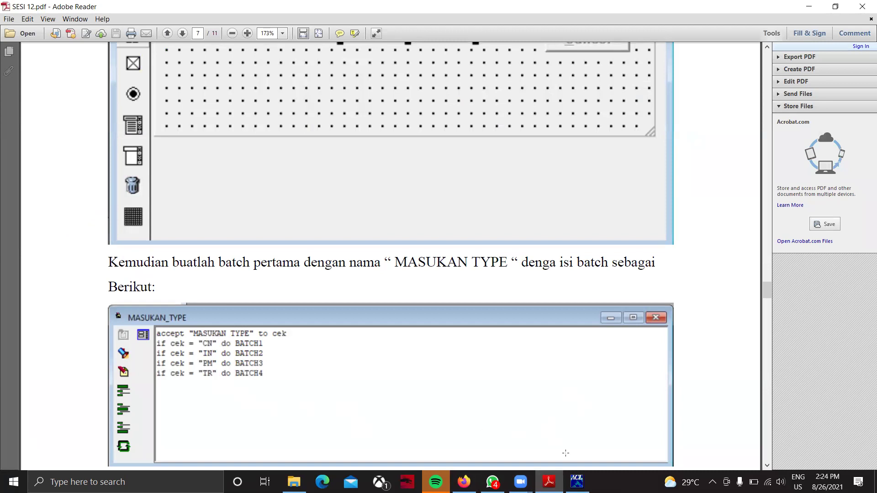
{"action": "left_click", "coordinate": [576, 482]}
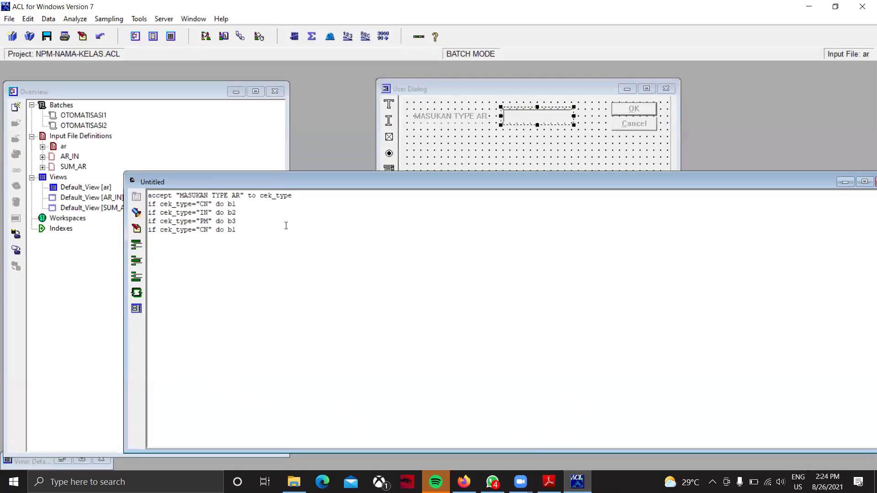
{"action": "key", "text": "BackSpace"}
{"action": "key", "text": "BackSpace"}
{"action": "type", "text": "TR"}
{"action": "left_click_drag", "start_coordinate": [299, 184], "coordinate": [140, 214]}
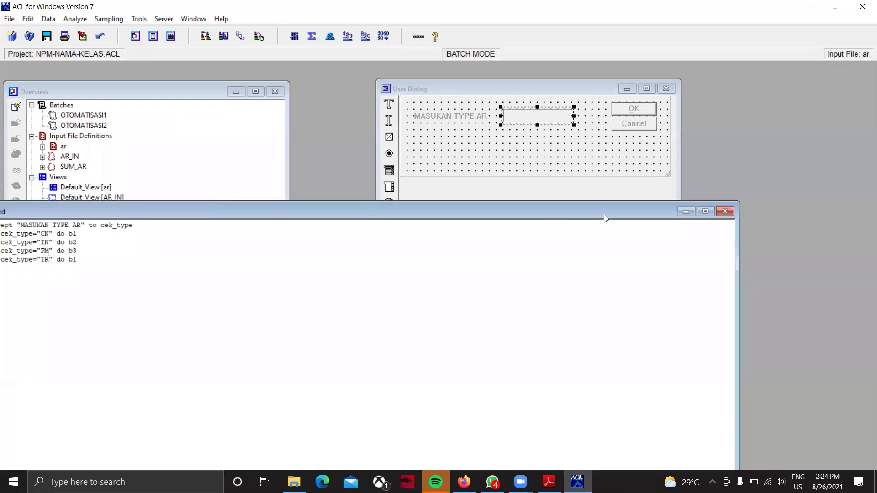
{"action": "left_click_drag", "start_coordinate": [410, 212], "coordinate": [554, 204]}
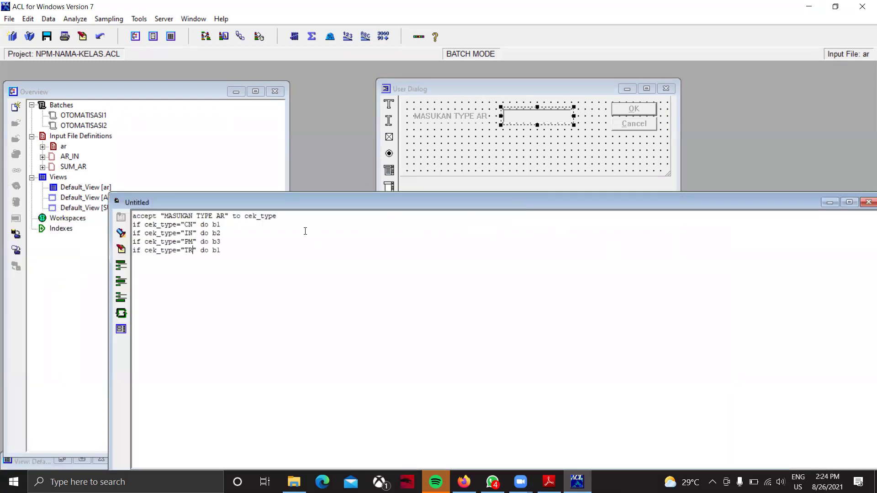
{"action": "key", "text": "BackSpace"}
{"action": "type", "text": "4"}
Close the batch, saving the dialog changes and naming the batch OTOMATISASI3.
{"action": "left_click_drag", "start_coordinate": [315, 201], "coordinate": [133, 205]}
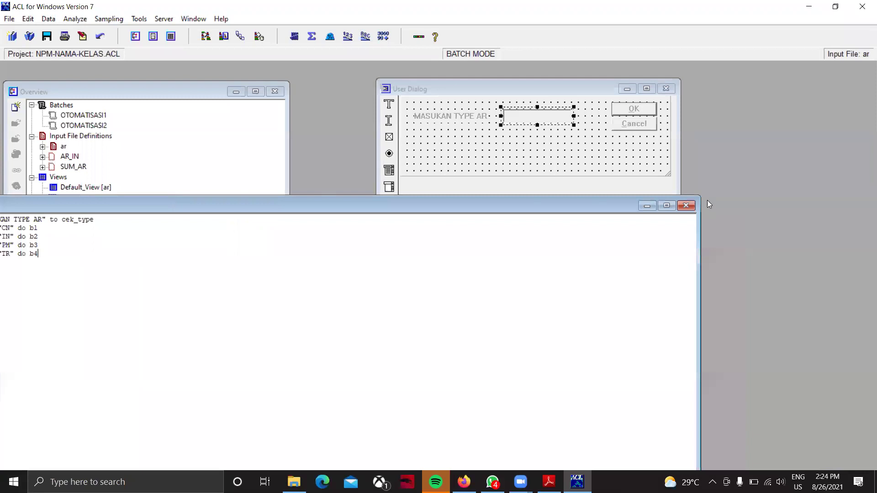
{"action": "left_click", "coordinate": [684, 207]}
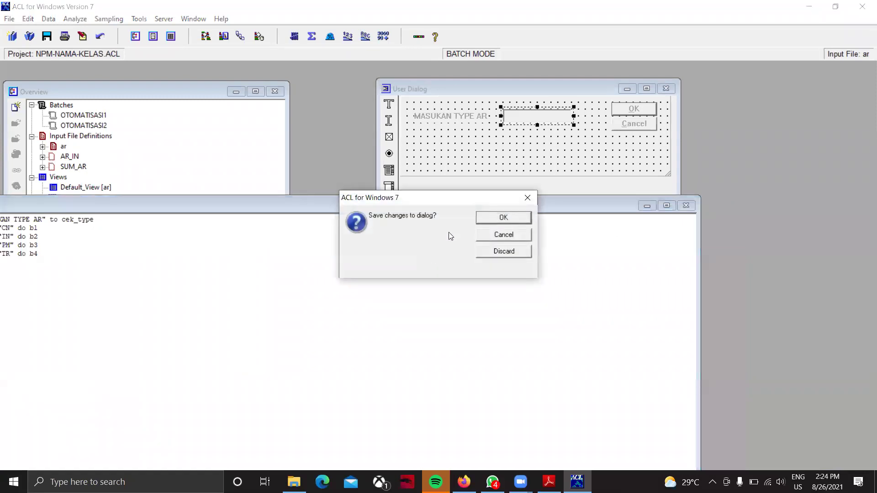
{"action": "left_click", "coordinate": [479, 221]}
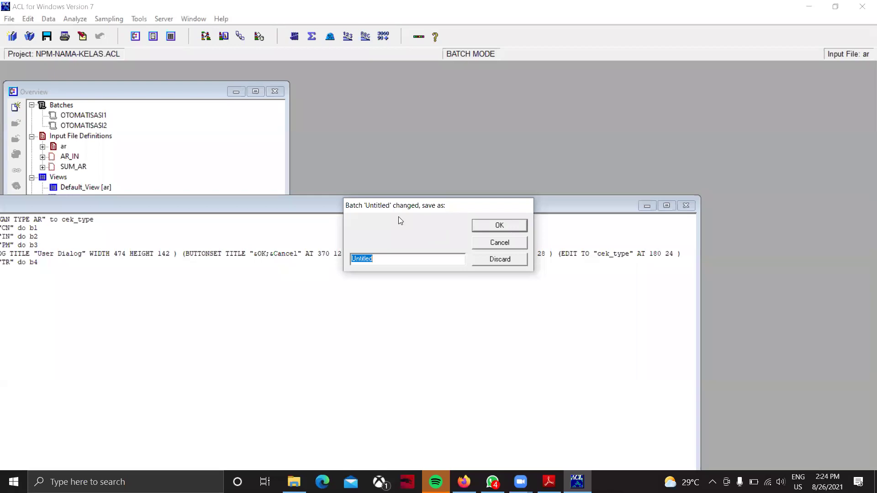
{"action": "type", "text": "oto"}
{"action": "key", "text": "BackSpace"}
{"action": "key", "text": "BackSpace"}
{"action": "key", "text": "BackSpace"}
{"action": "type", "text": "OTOMATISASI3"}
{"action": "key", "text": "Return"}
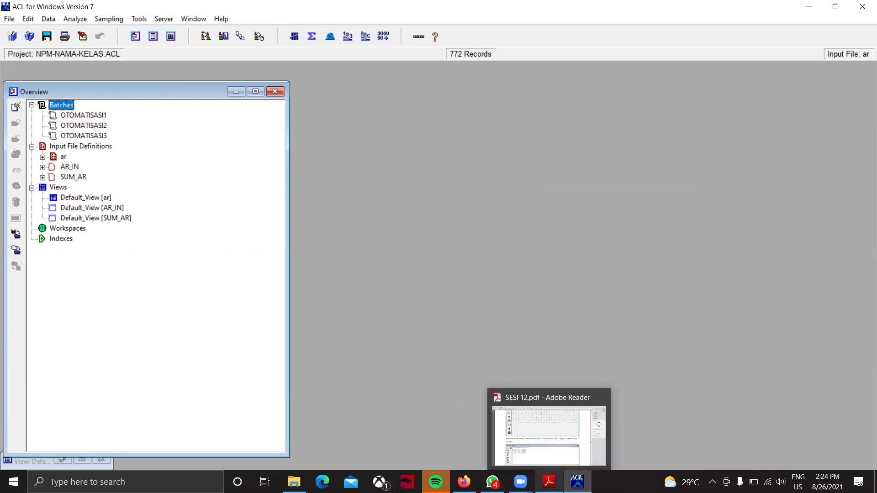
Read the example BATCH1 script on page 7 of SESI 12.pdf and switch back to ACL.
{"action": "left_click", "coordinate": [549, 481]}
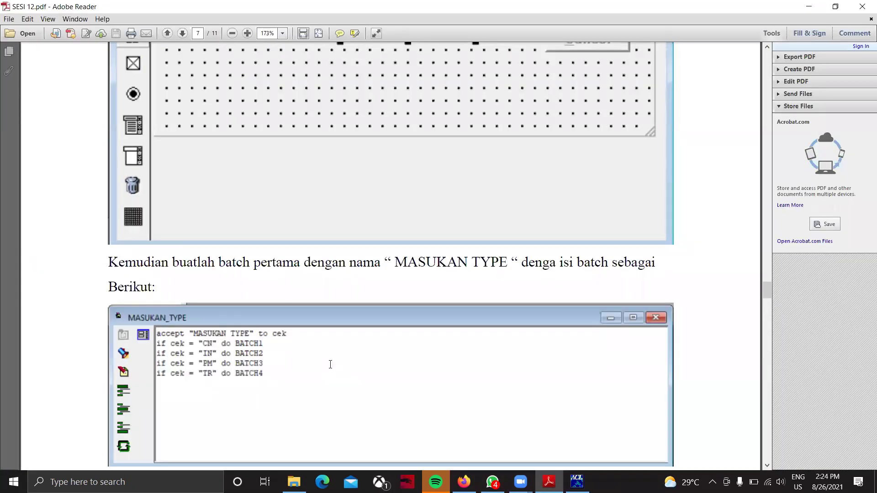
{"action": "scroll", "coordinate": [330, 364], "scroll_direction": "down", "scroll_amount": 8}
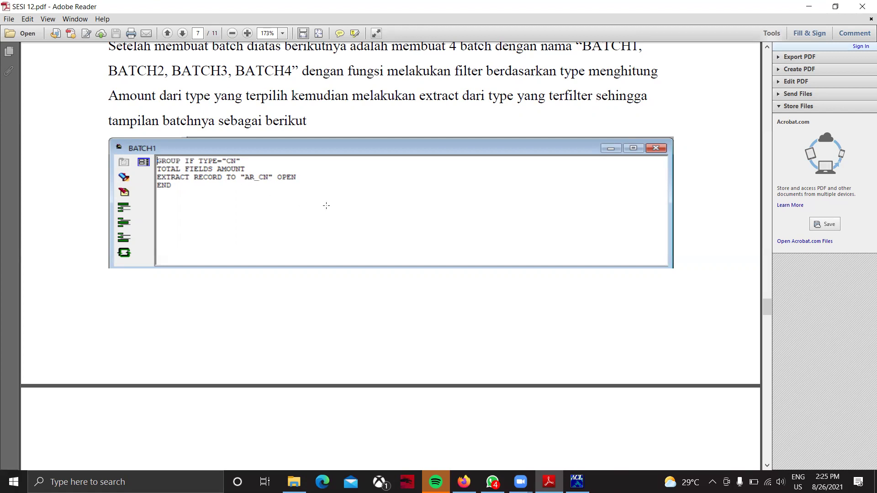
{"action": "left_click", "coordinate": [577, 482]}
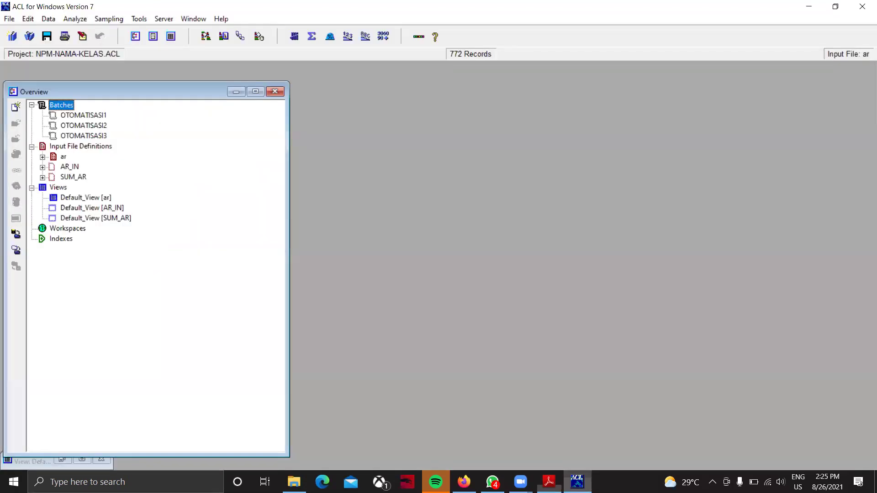
Open the OTOMATISASI3 batch for editing and move its window so the whole start of the script can be read.
{"action": "right_click", "coordinate": [104, 137]}
{"action": "left_click", "coordinate": [138, 146]}
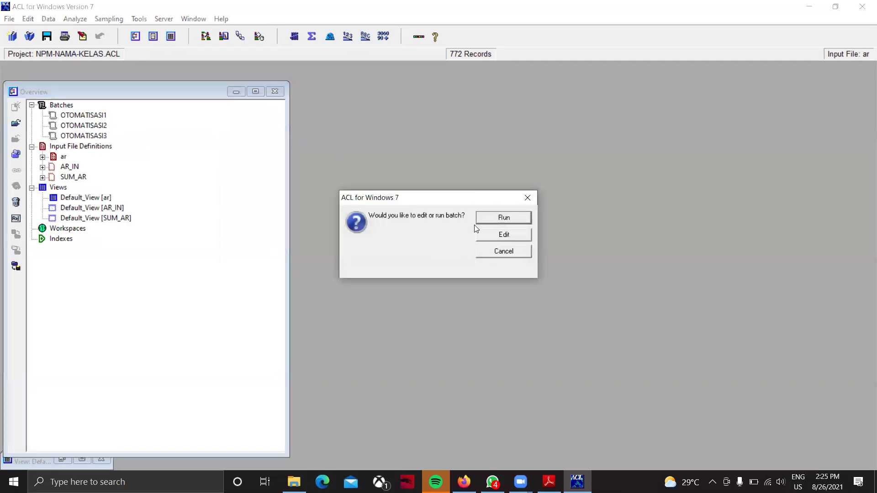
{"action": "left_click", "coordinate": [489, 236]}
{"action": "left_click_drag", "start_coordinate": [90, 209], "coordinate": [307, 209]}
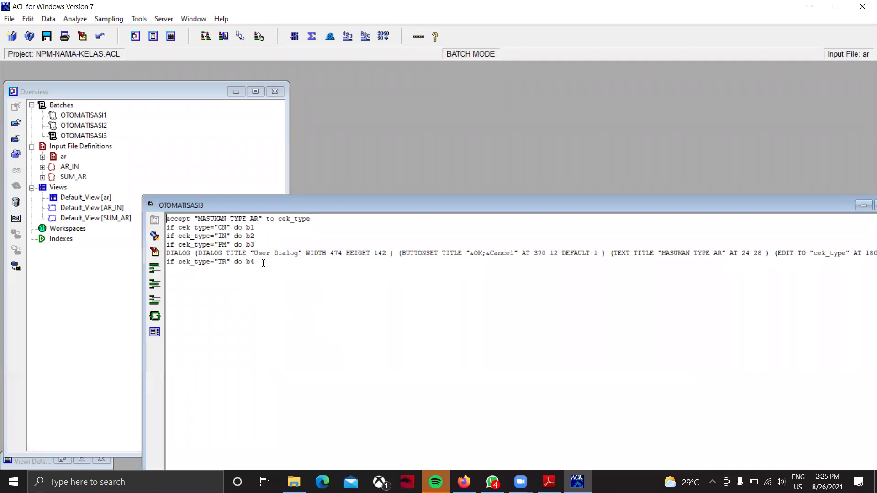